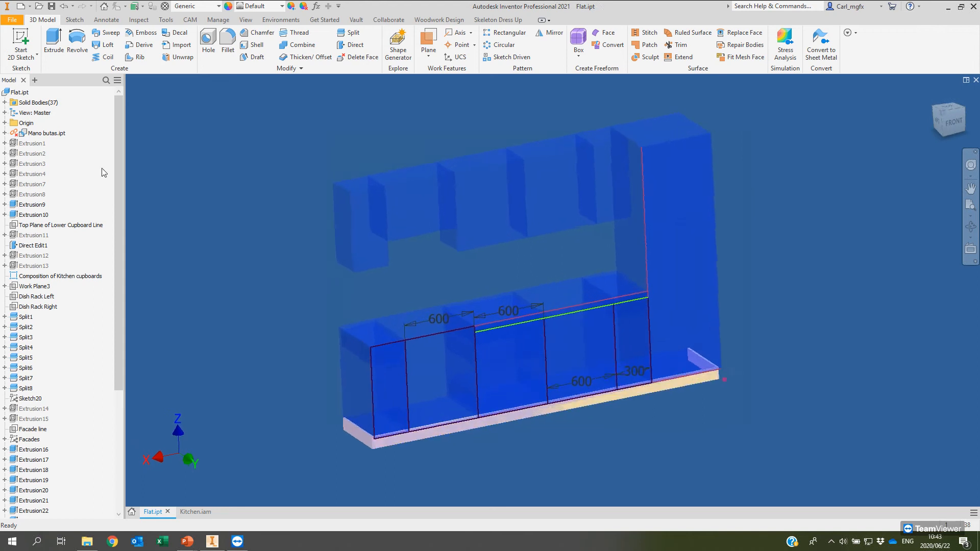
Step: View the Kitchen.iam assembly for comparison and return to the Flat.ipt skeleton part
{"action": "right_click", "coordinate": [56, 135]}
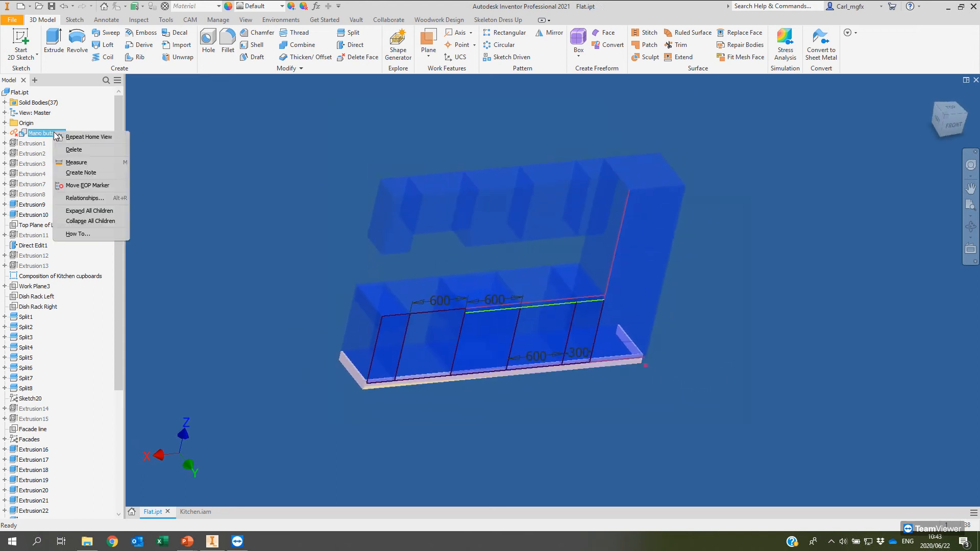
{"action": "left_click", "coordinate": [272, 142]}
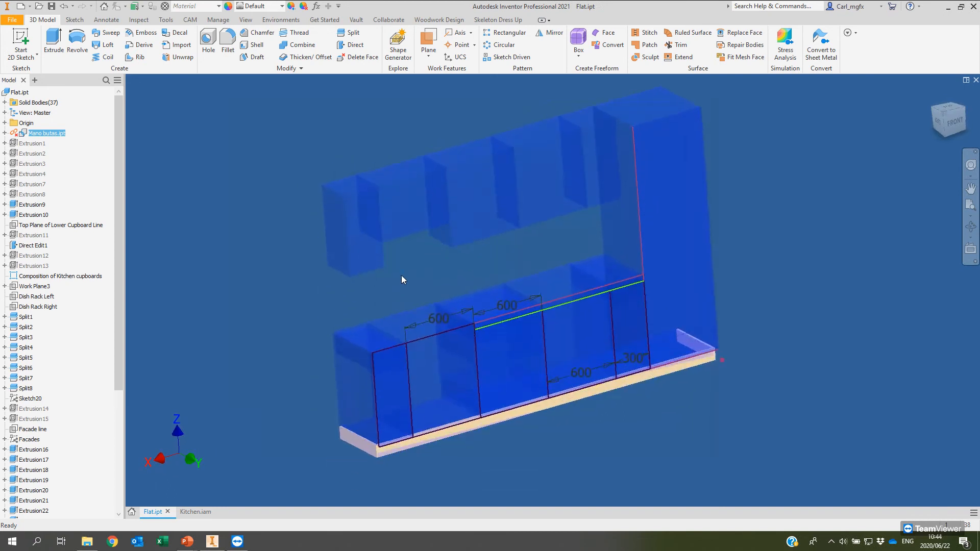
{"action": "left_click", "coordinate": [191, 512]}
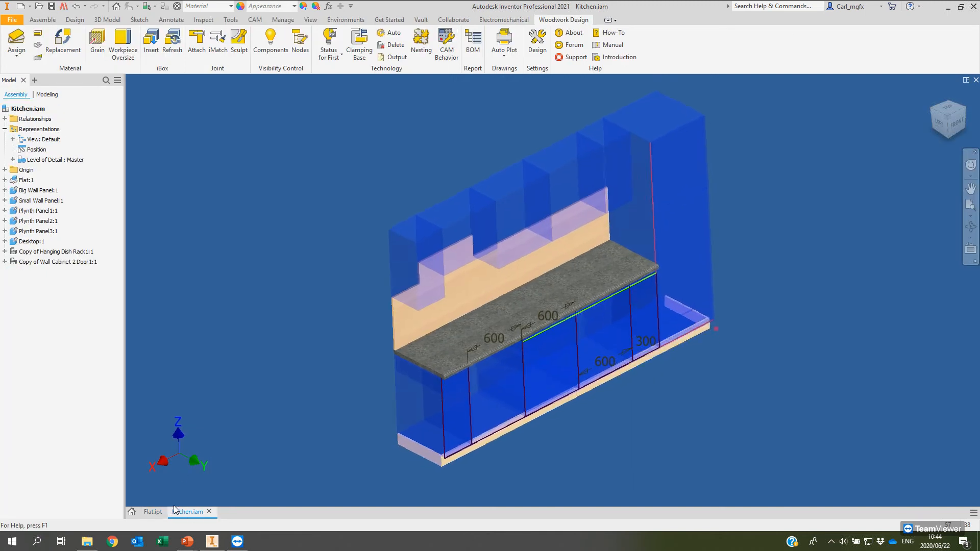
{"action": "left_click", "coordinate": [157, 512]}
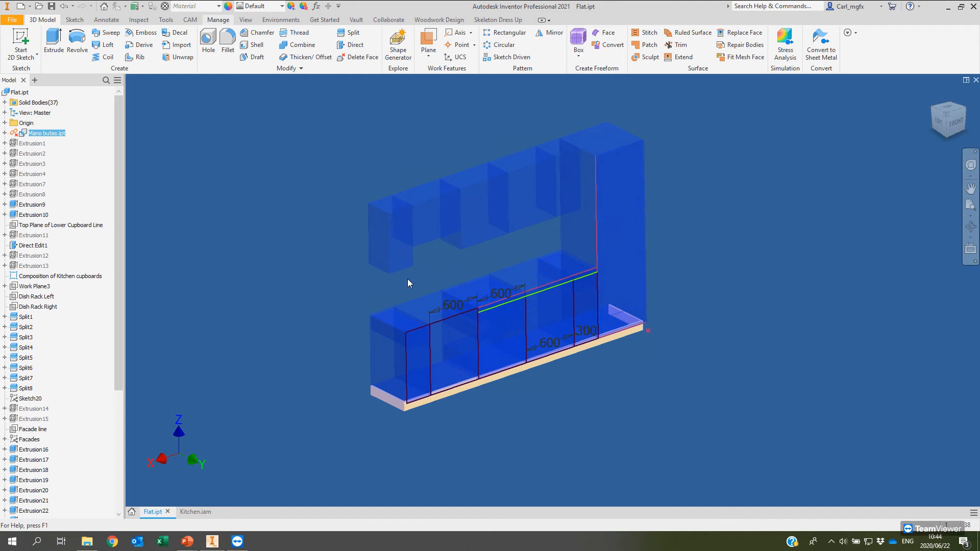
Step: Examine the skeleton's separate solid bodies one by one, from the wall and tall cabinets to the base cabinets and front panels
{"action": "right_click", "coordinate": [326, 163]}
{"action": "left_click", "coordinate": [386, 206]}
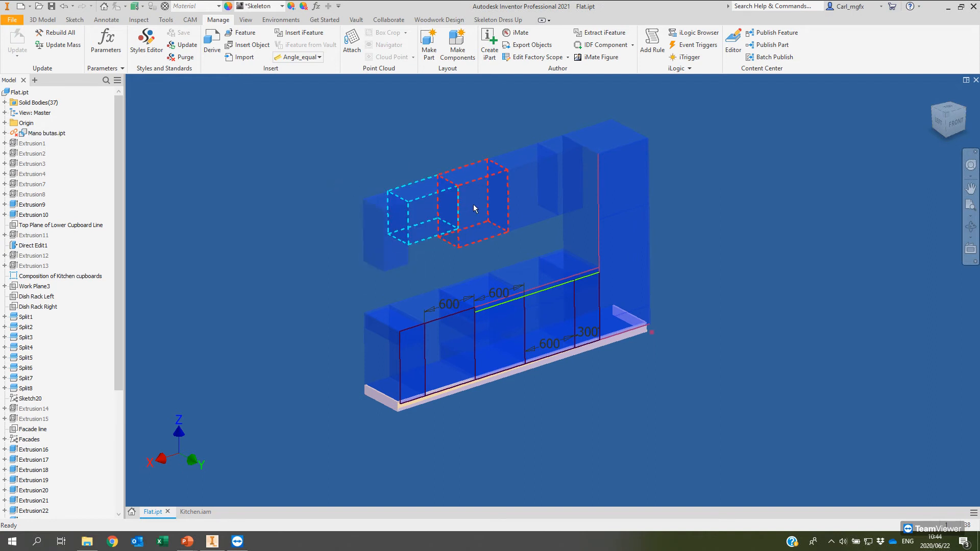
{"action": "left_click", "coordinate": [564, 174]}
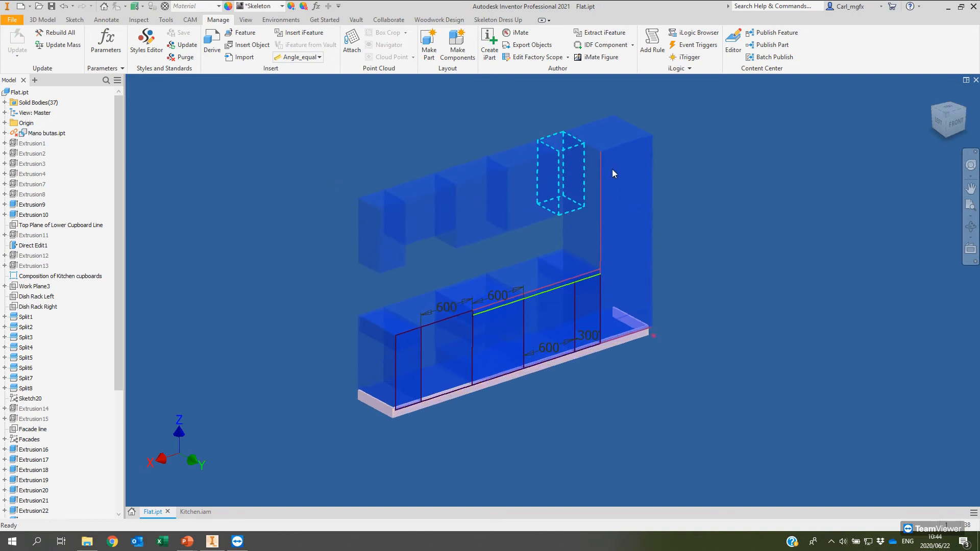
{"action": "left_click", "coordinate": [589, 204]}
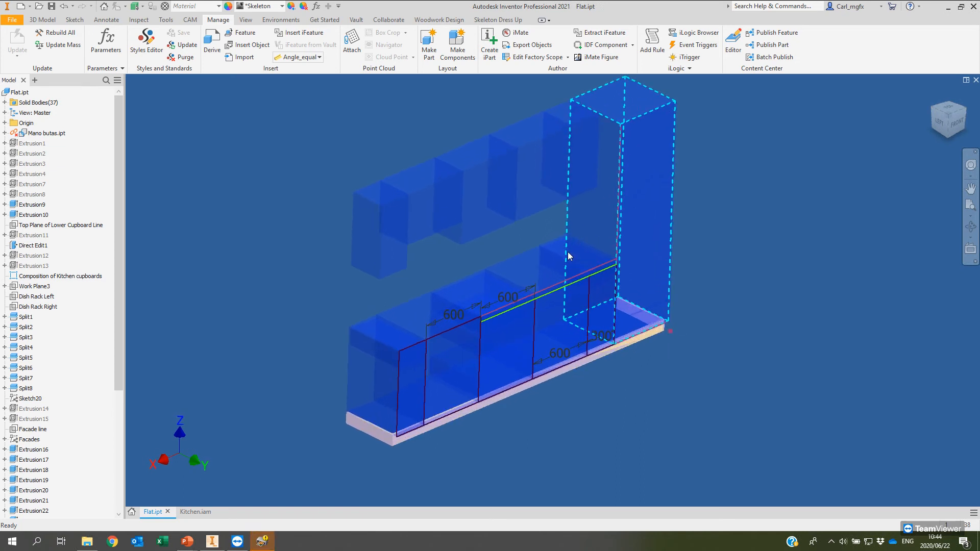
{"action": "left_click", "coordinate": [564, 256]}
{"action": "left_click", "coordinate": [498, 270]}
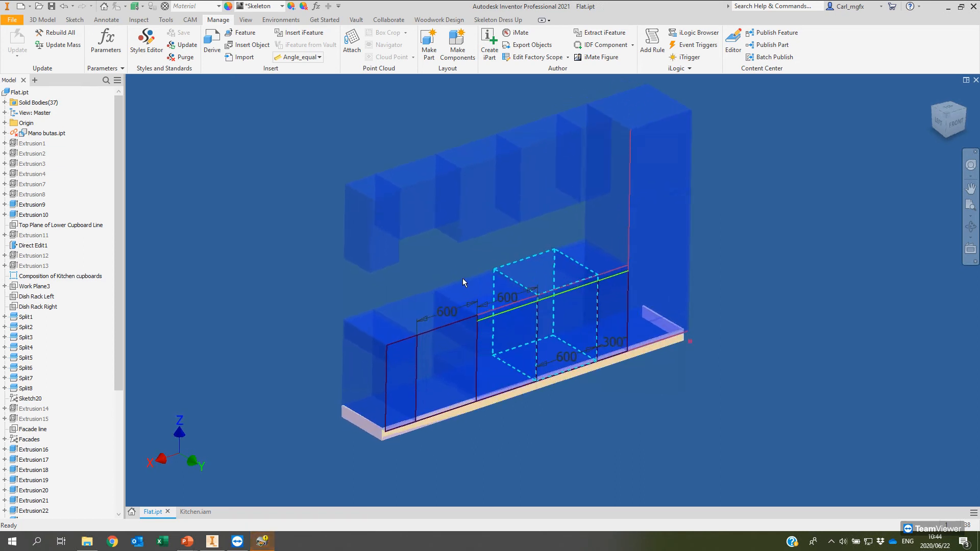
{"action": "left_click", "coordinate": [463, 284]}
{"action": "left_click", "coordinate": [409, 280]}
{"action": "left_click", "coordinate": [363, 277]}
{"action": "left_click", "coordinate": [358, 312]}
{"action": "left_click", "coordinate": [360, 352]}
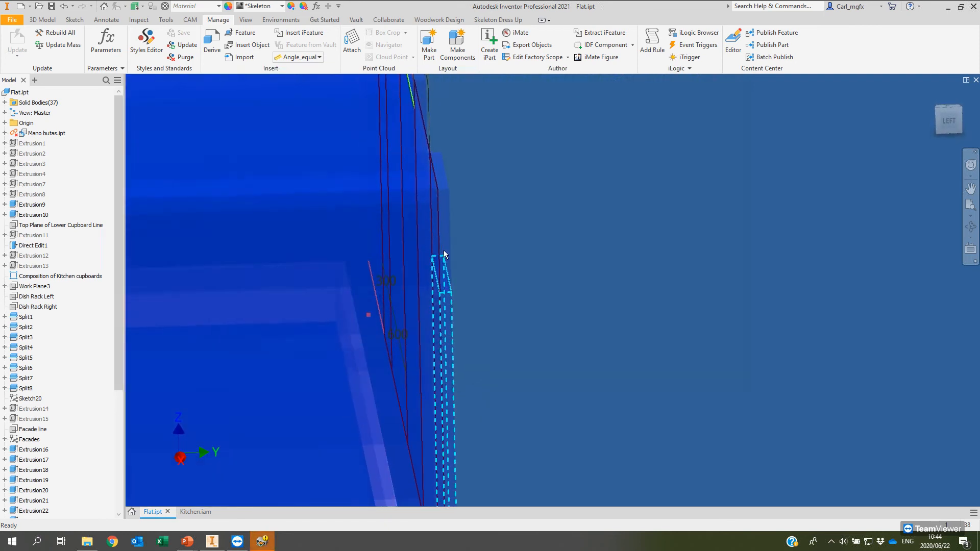
{"action": "left_click", "coordinate": [455, 241]}
{"action": "left_click", "coordinate": [456, 189]}
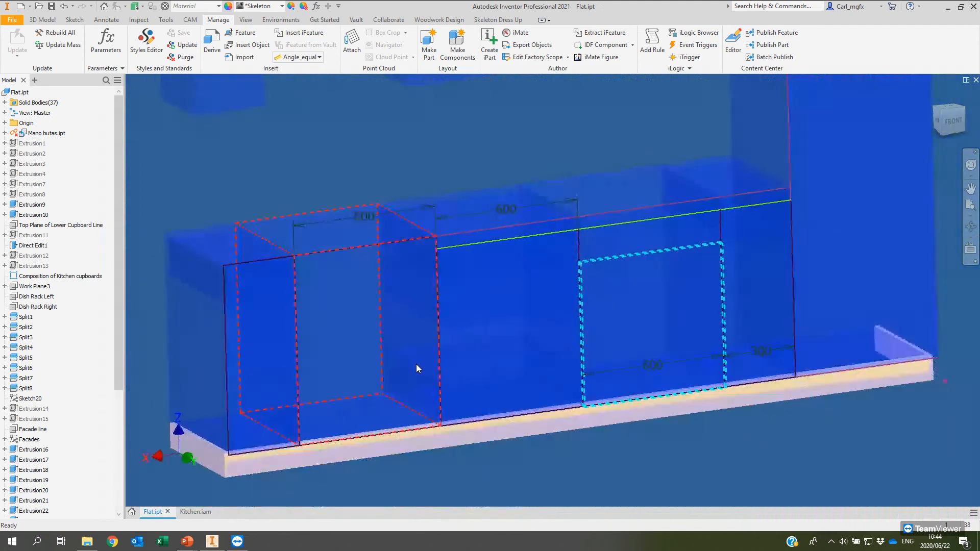
{"action": "left_click", "coordinate": [455, 46]}
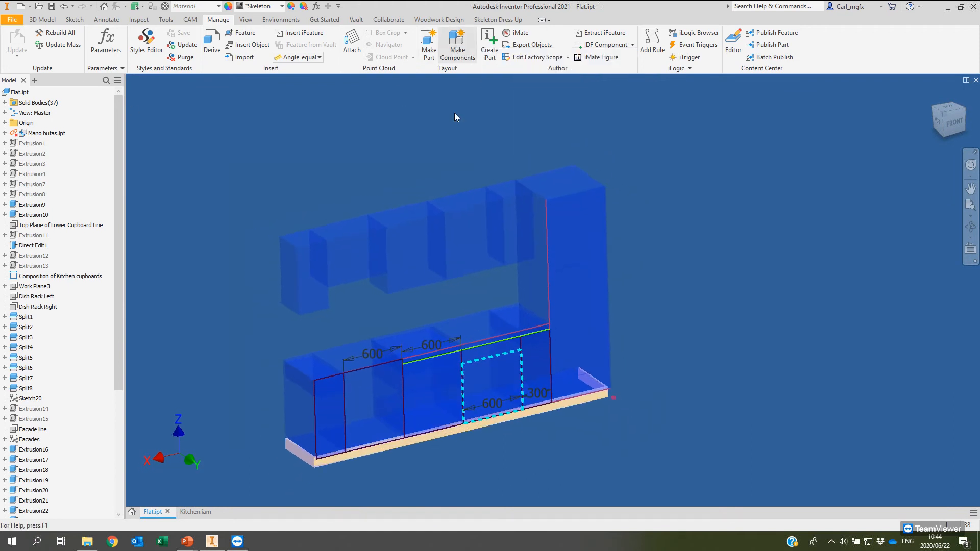
Step: Inspect the Flat skeleton among the finished panels in Kitchen.iam and go back to Flat.ipt
{"action": "left_click", "coordinate": [197, 512]}
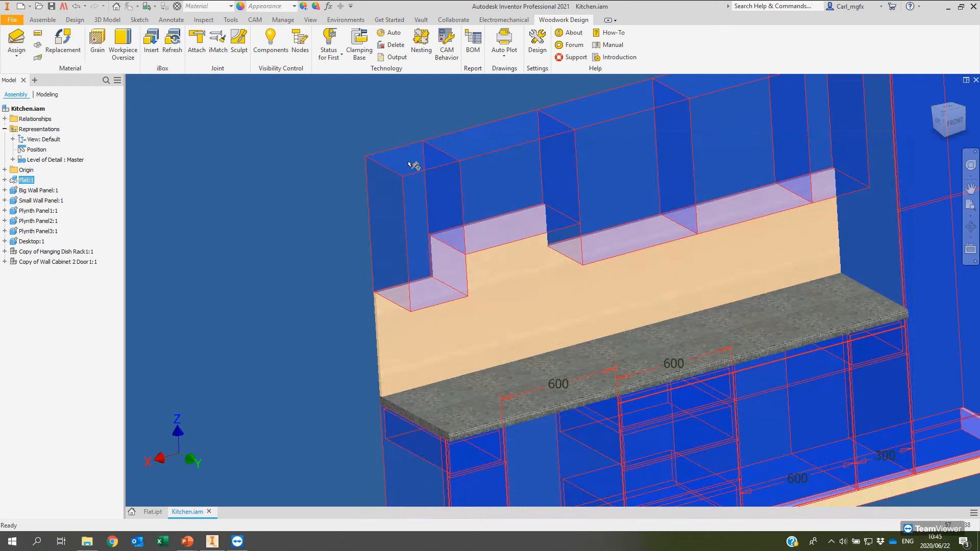
{"action": "left_click", "coordinate": [399, 161]}
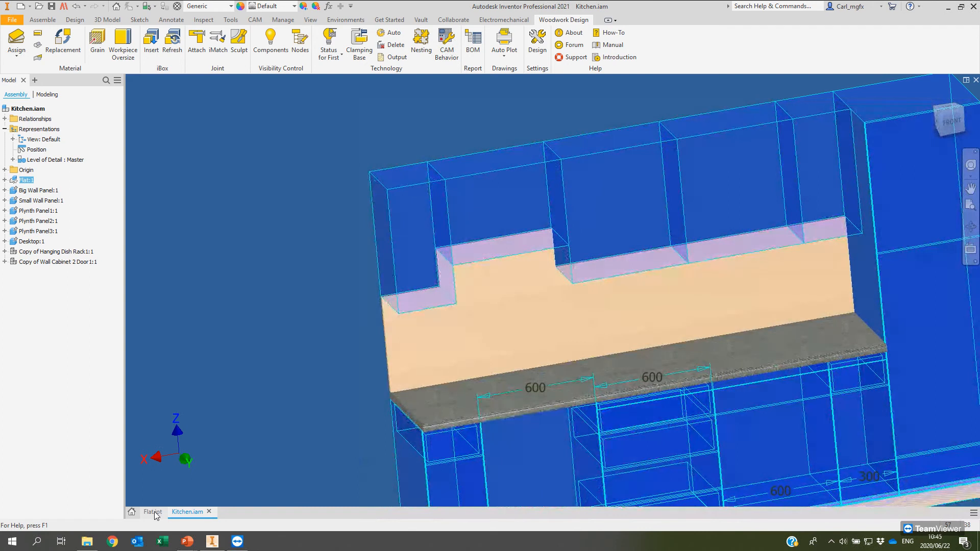
{"action": "left_click", "coordinate": [154, 512]}
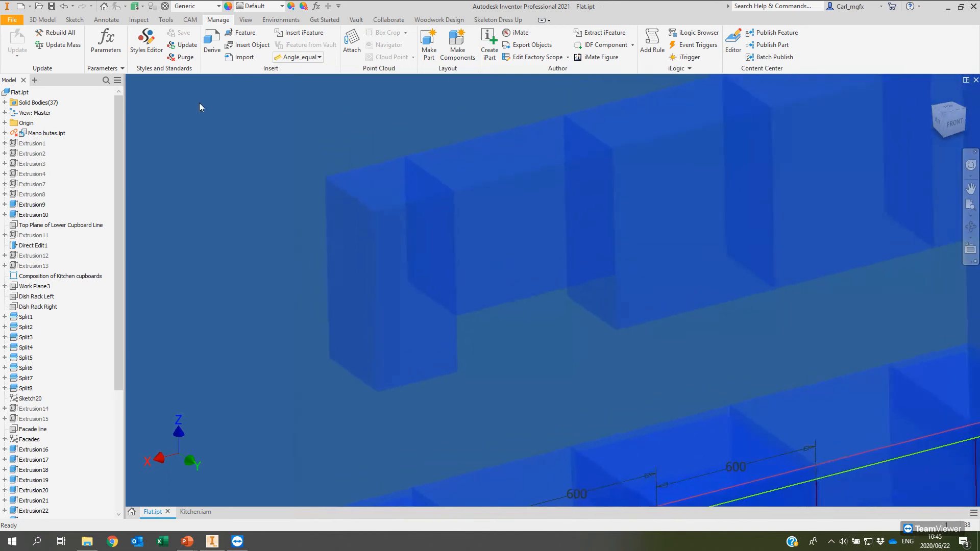
Step: Choose the narrow end wall cabinet as the skeleton body for the Dress Up command
{"action": "left_click", "coordinate": [507, 21]}
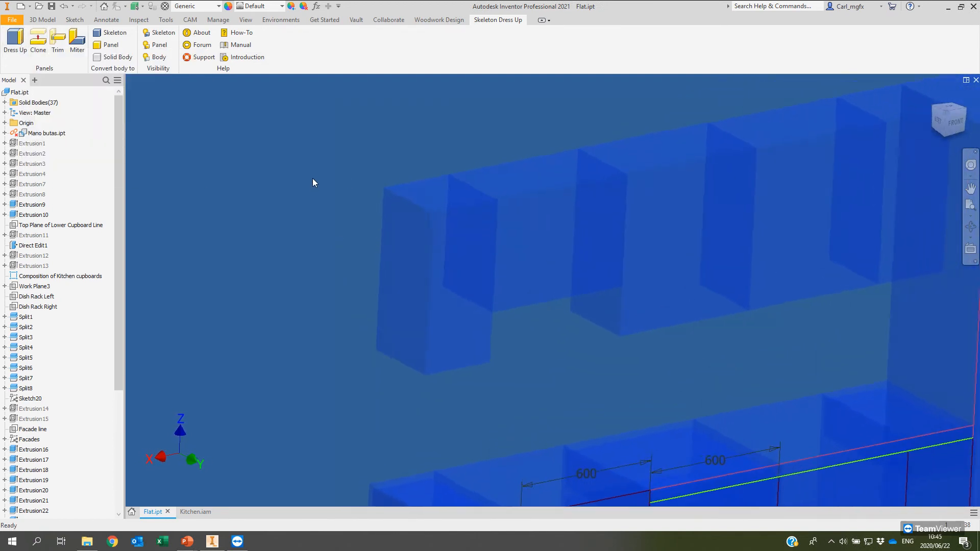
{"action": "left_click", "coordinate": [20, 41]}
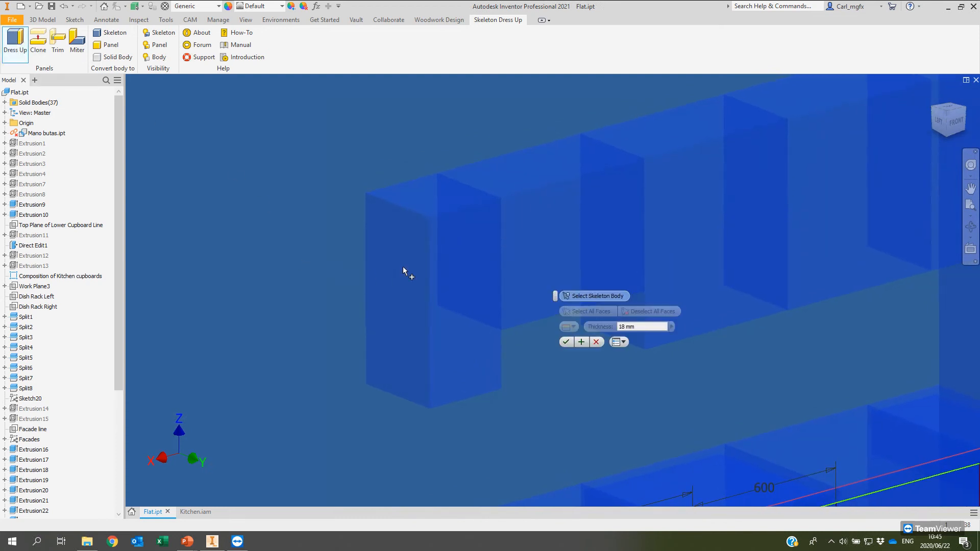
{"action": "scroll", "coordinate": [531, 208], "scroll_direction": "up", "scroll_amount": 5}
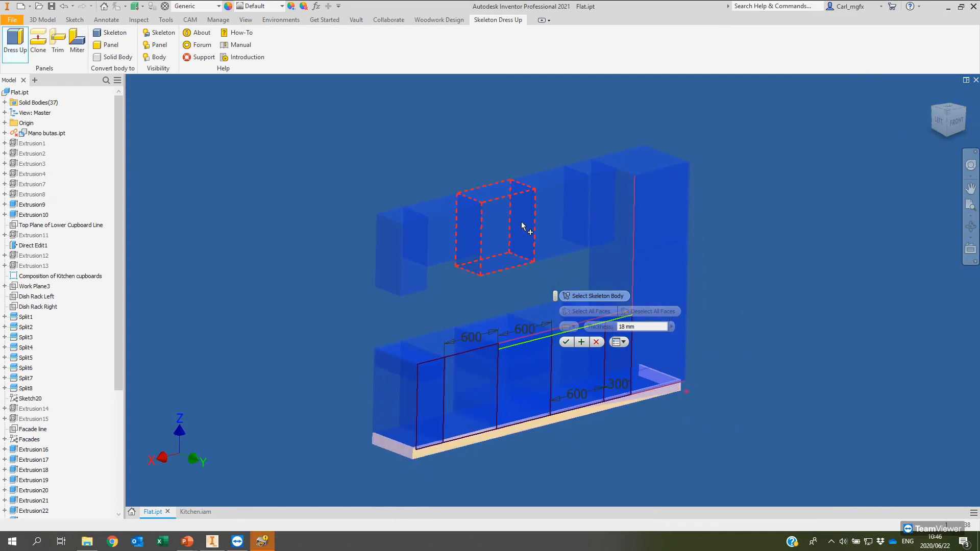
{"action": "scroll", "coordinate": [431, 251], "scroll_direction": "down", "scroll_amount": 5}
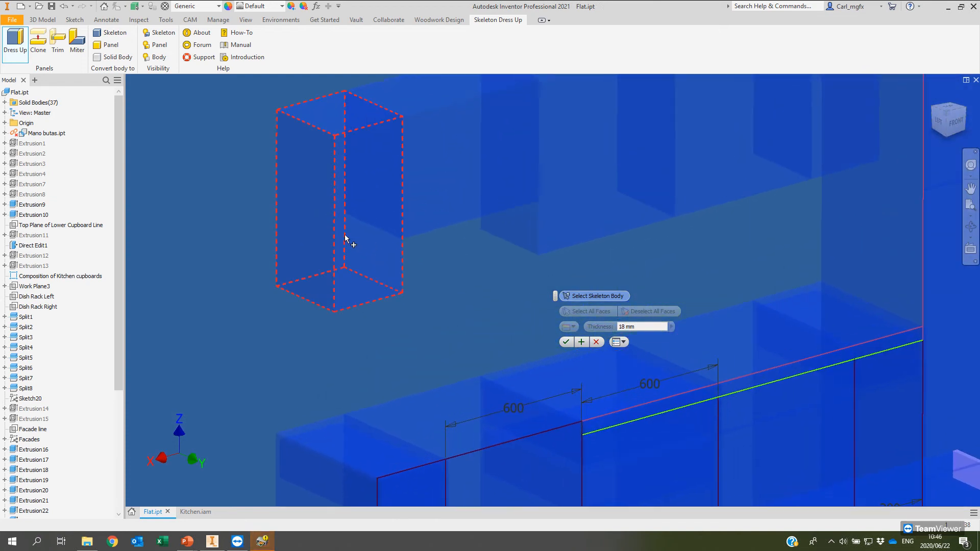
{"action": "left_click", "coordinate": [320, 200]}
{"action": "scroll", "coordinate": [241, 226], "scroll_direction": "down", "scroll_amount": 2}
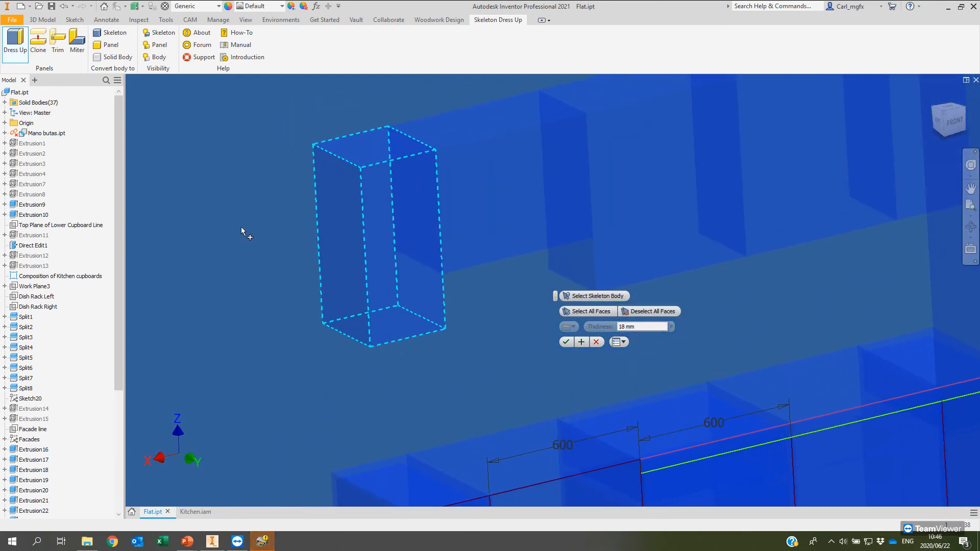
{"action": "scroll", "coordinate": [571, 190], "scroll_direction": "up", "scroll_amount": 1}
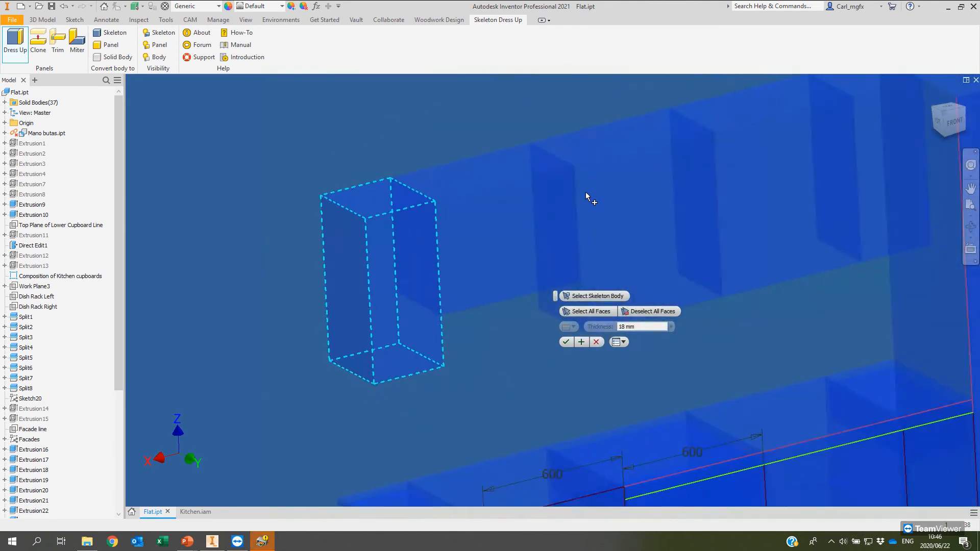
{"action": "scroll", "coordinate": [338, 266], "scroll_direction": "down", "scroll_amount": 1}
Step: Create 16 mm thick panels on the narrow cabinet's two sides, top, bottom and back, leaving the front open
{"action": "left_click", "coordinate": [331, 268]}
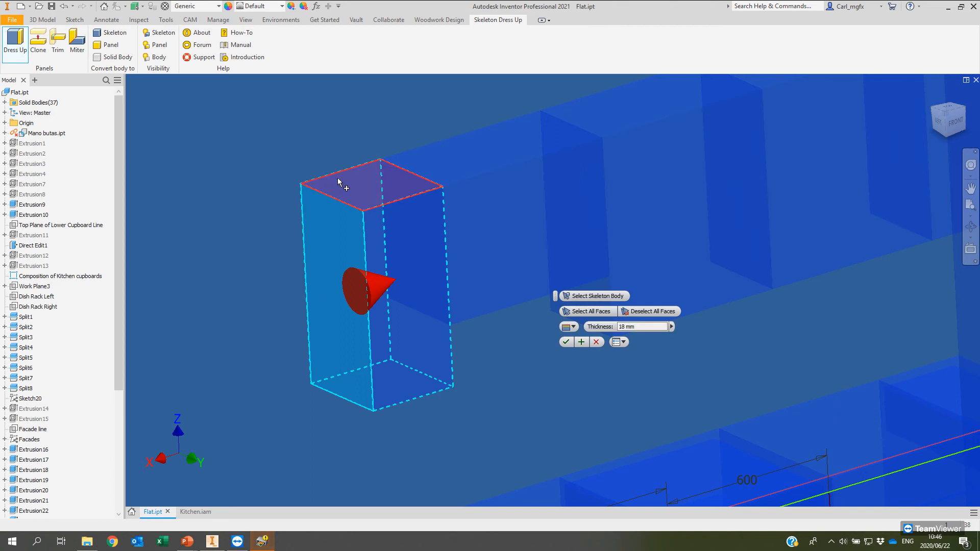
{"action": "left_click", "coordinate": [340, 182]}
{"action": "left_click", "coordinate": [409, 243]}
{"action": "middle_click_drag", "start_coordinate": [390, 348], "coordinate": [294, 219], "text": "shift"}
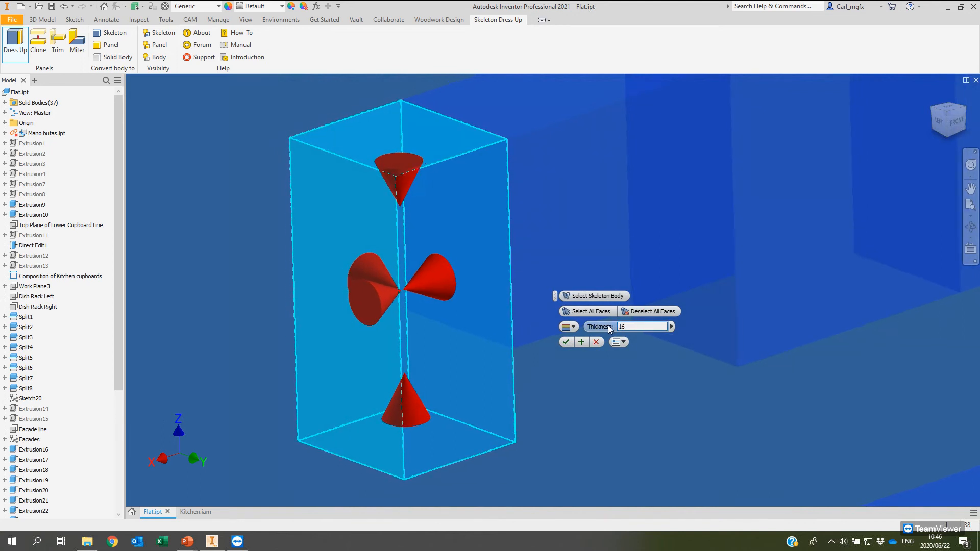
{"action": "type", "text": "16"}
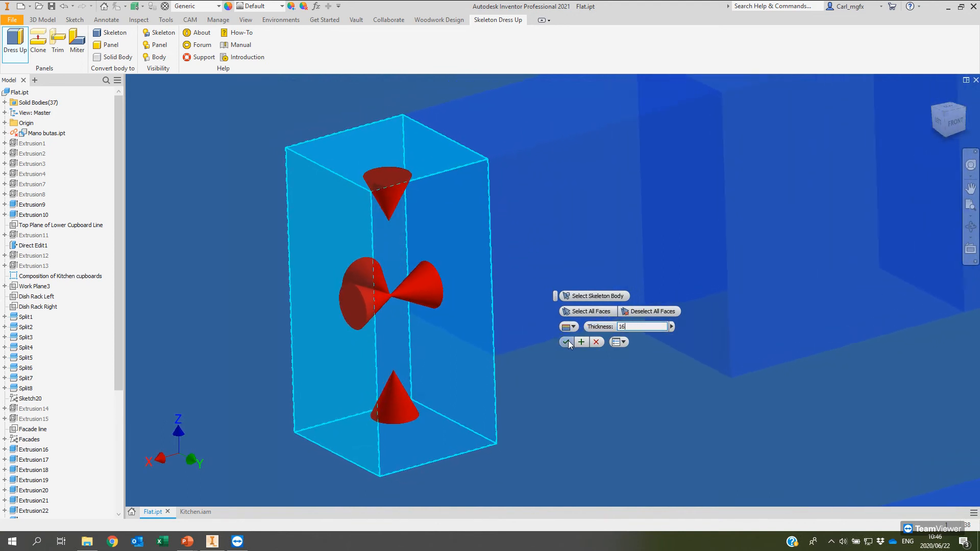
{"action": "left_click", "coordinate": [567, 341]}
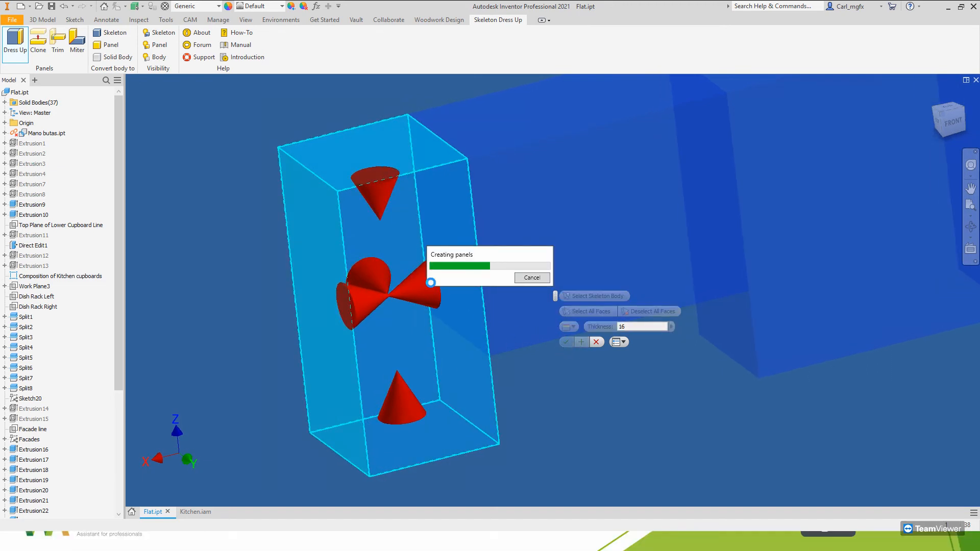
Step: Trim the narrow cabinet's side panels against its top and bottom panels, and trim the joints at the back panel
{"action": "middle_click_drag", "start_coordinate": [357, 226], "coordinate": [45, 155], "text": "shift"}
{"action": "middle_click_drag", "start_coordinate": [333, 220], "coordinate": [341, 243], "text": "shift"}
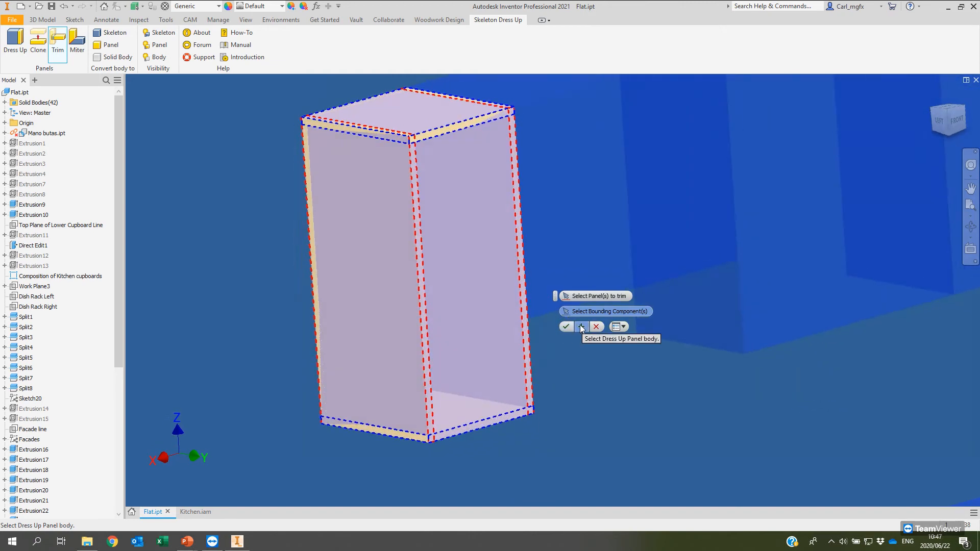
{"action": "left_click", "coordinate": [581, 327]}
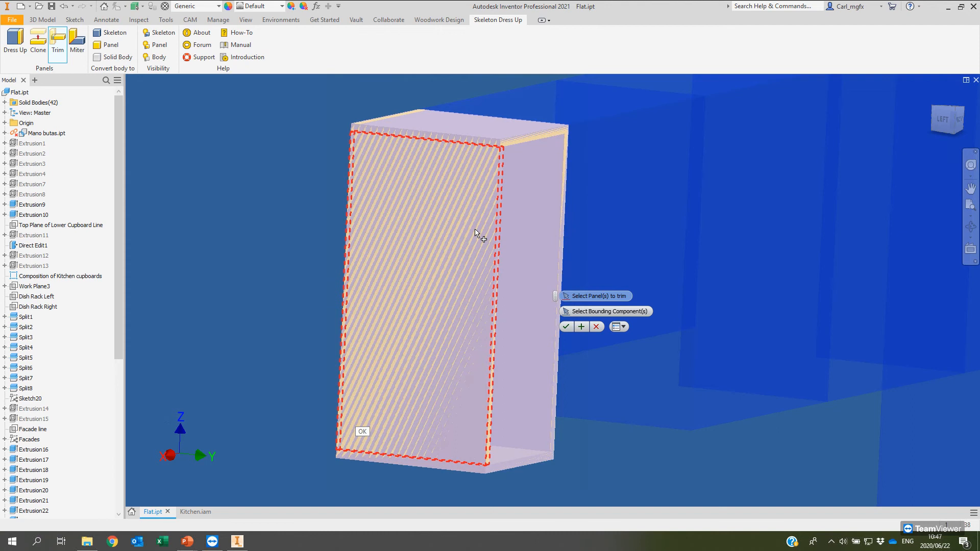
{"action": "left_click", "coordinate": [497, 255]}
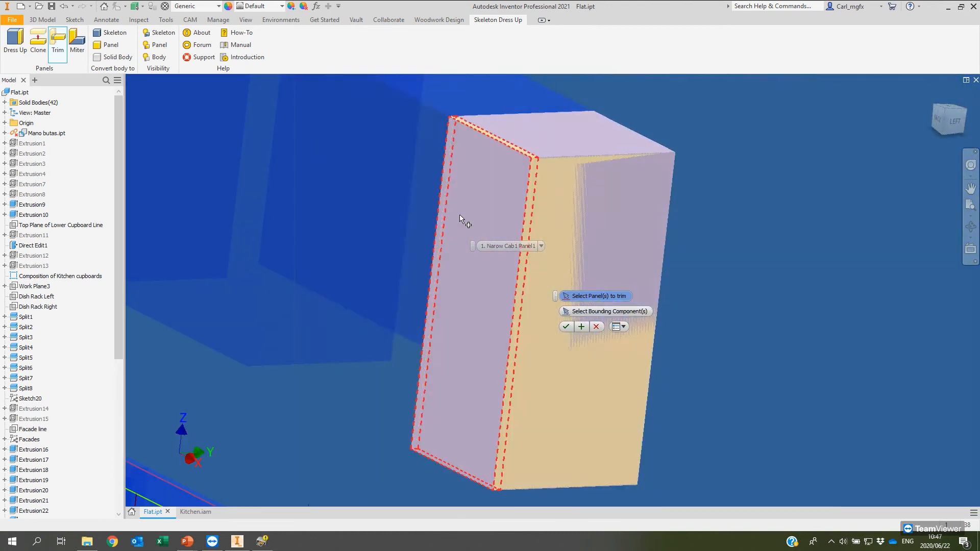
{"action": "left_click", "coordinate": [564, 326]}
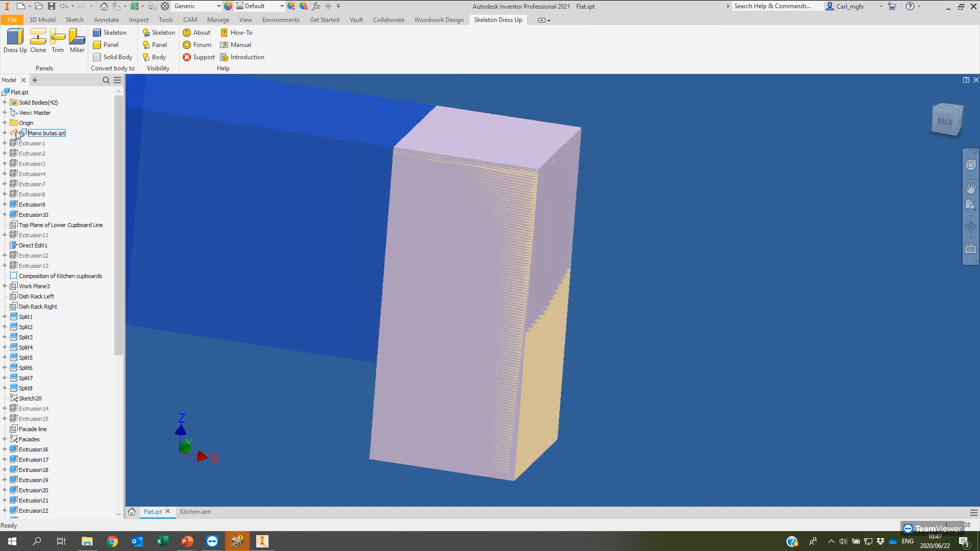
Step: Hide the Narow Cab1 skeleton solid so that only its dressed-up panels are displayed
{"action": "left_click", "coordinate": [5, 104]}
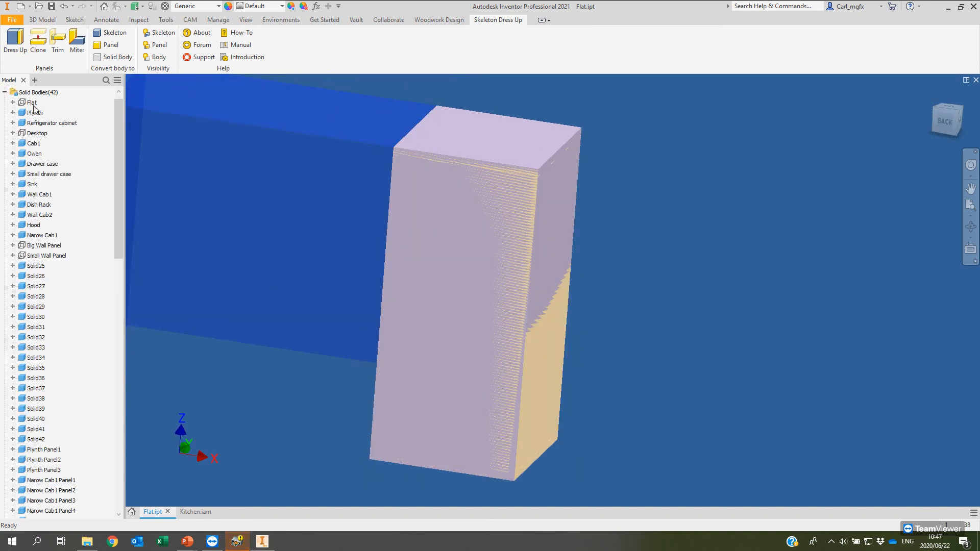
{"action": "right_click", "coordinate": [42, 236]}
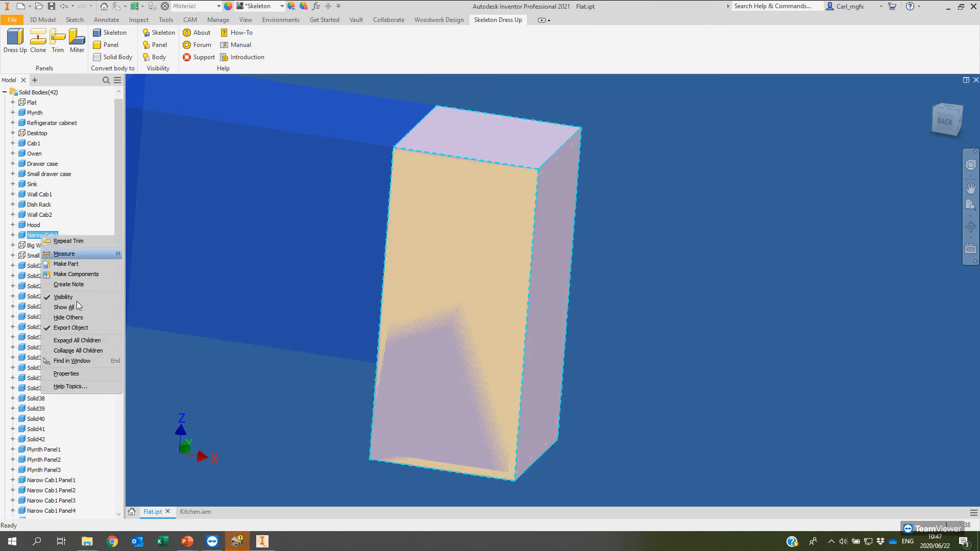
{"action": "left_click", "coordinate": [63, 297]}
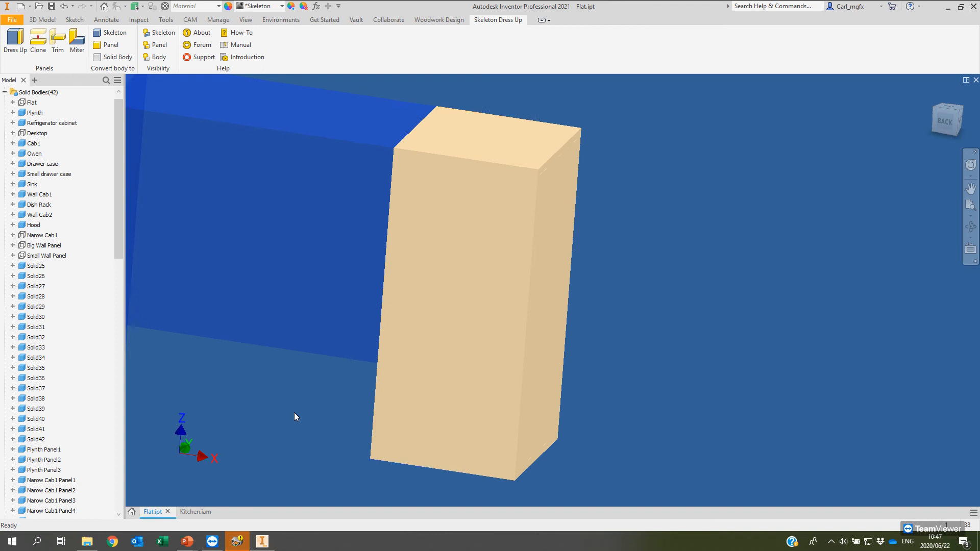
{"action": "middle_click_drag", "start_coordinate": [338, 346], "coordinate": [352, 148], "text": "shift"}
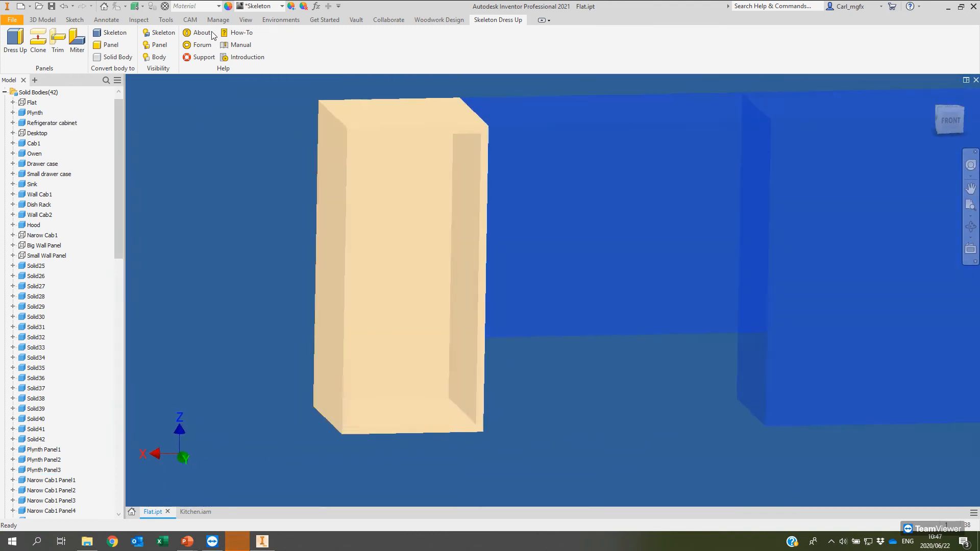
Step: Change the model's visual style to shaded with visible edges
{"action": "left_click", "coordinate": [246, 20]}
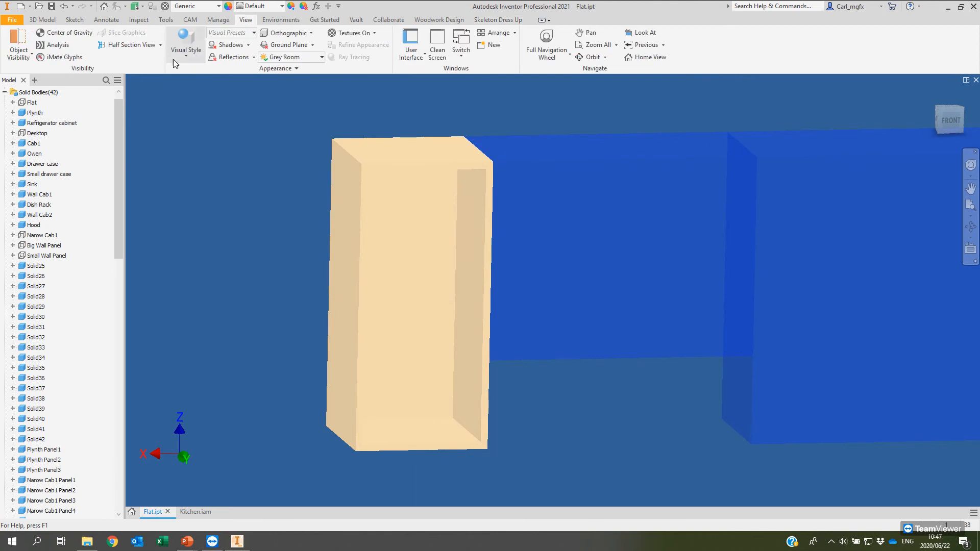
{"action": "left_click", "coordinate": [187, 54]}
{"action": "left_click", "coordinate": [197, 100]}
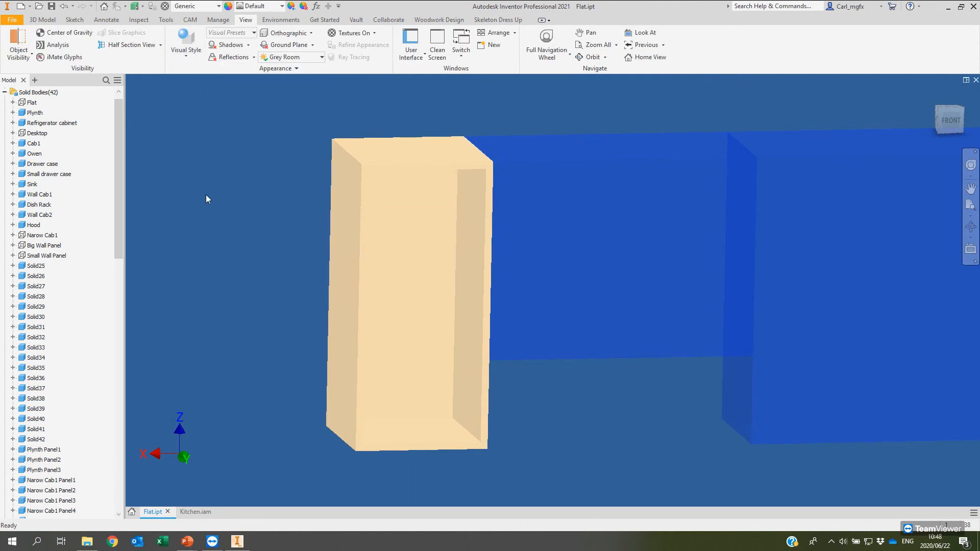
{"action": "left_click", "coordinate": [187, 51]}
{"action": "left_click", "coordinate": [194, 122]}
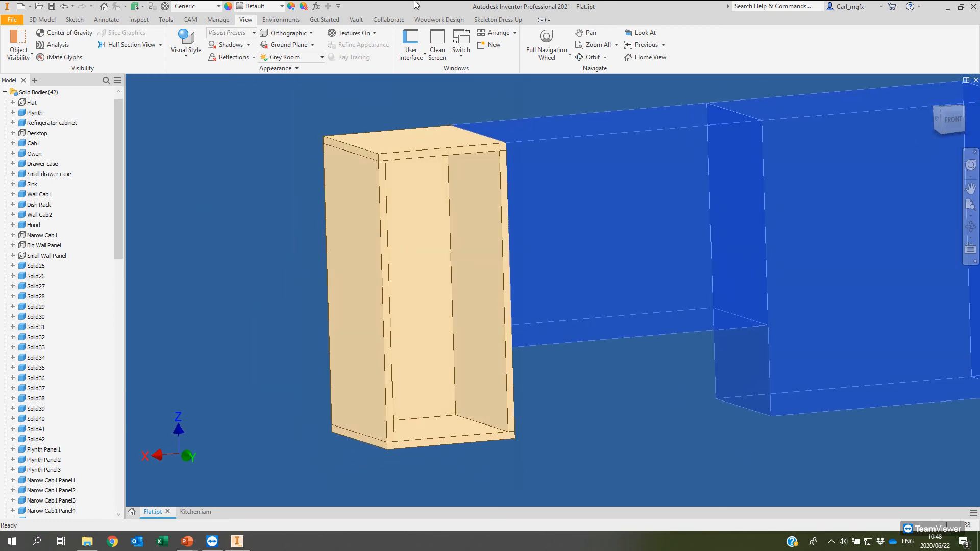
Step: Clone the narrow cabinet's bottom panel as a 16 mm thick shelf offset 300 mm above it
{"action": "left_click", "coordinate": [497, 20]}
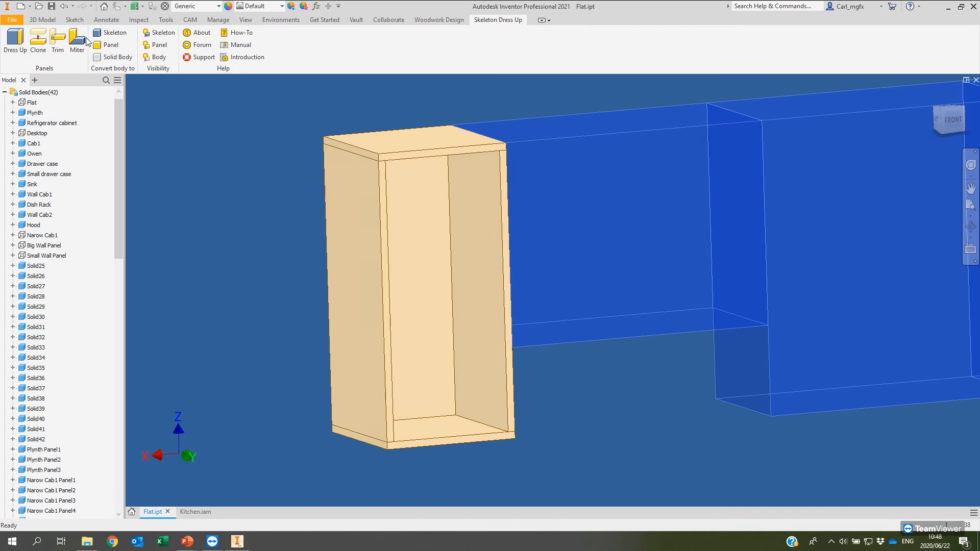
{"action": "left_click", "coordinate": [39, 39]}
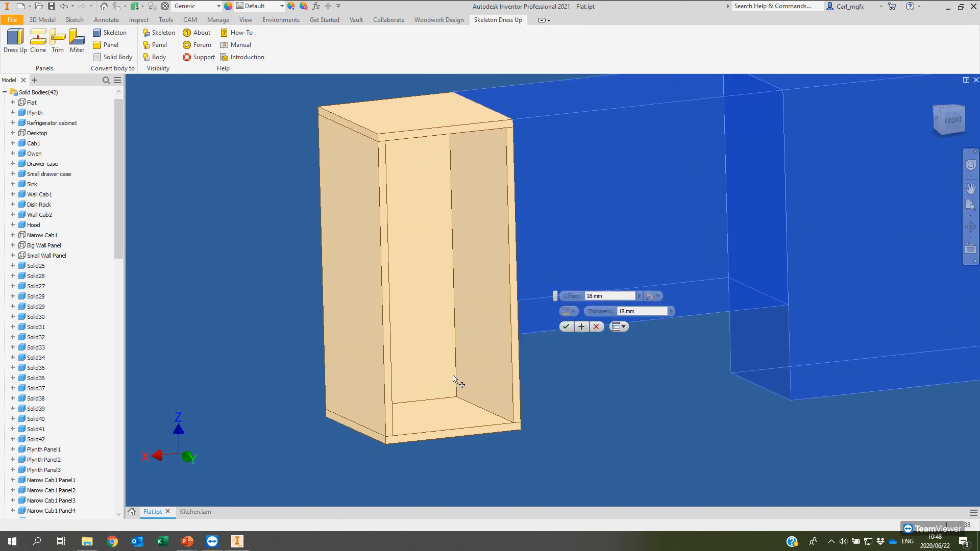
{"action": "left_click", "coordinate": [428, 413]}
{"action": "middle_click_drag", "start_coordinate": [430, 418], "coordinate": [443, 340], "text": "shift"}
{"action": "scroll", "coordinate": [483, 375], "scroll_direction": "up", "scroll_amount": 2}
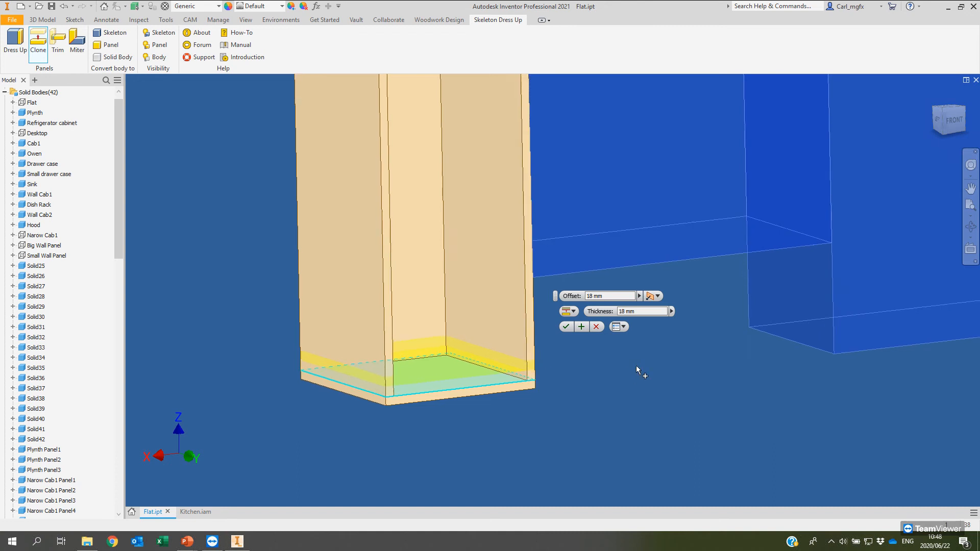
{"action": "left_click", "coordinate": [595, 296]}
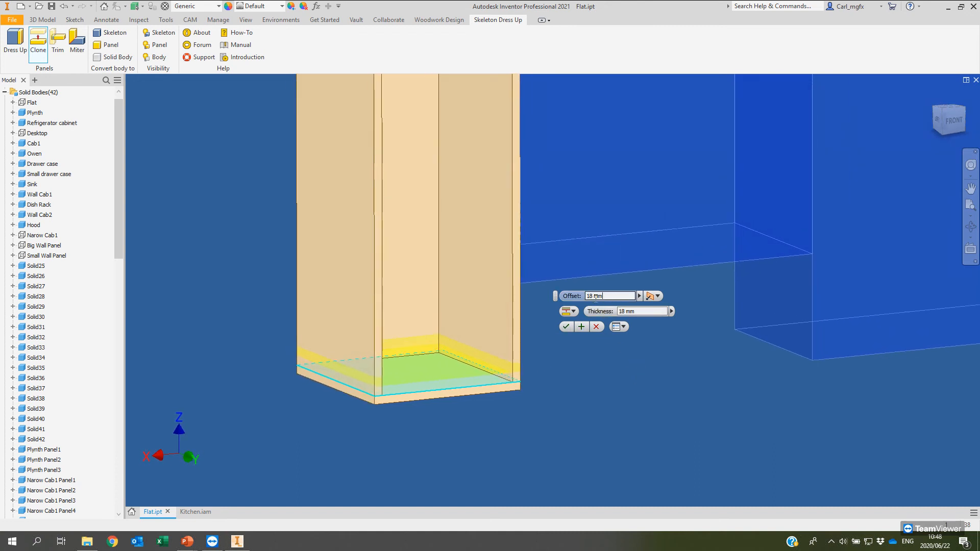
{"action": "type", "text": "300"}
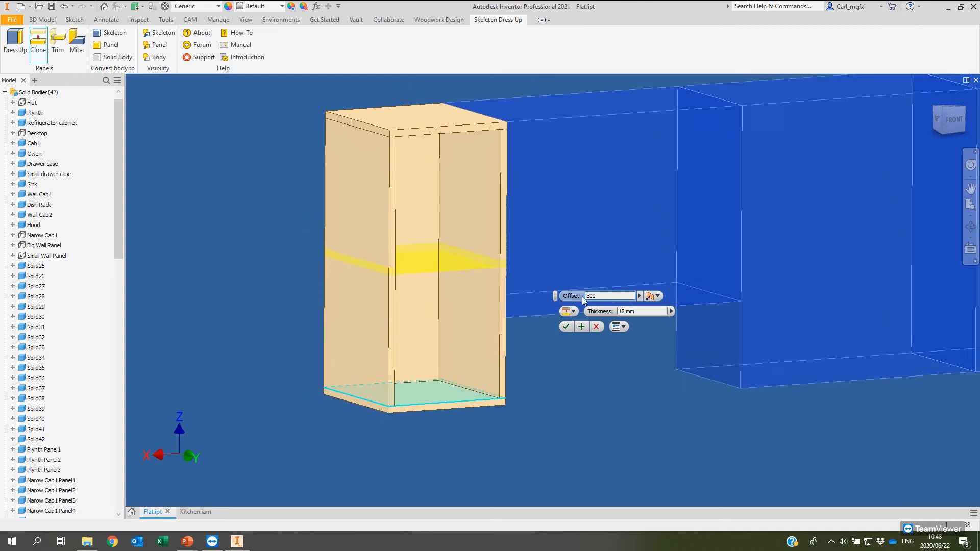
{"action": "left_click", "coordinate": [634, 311]}
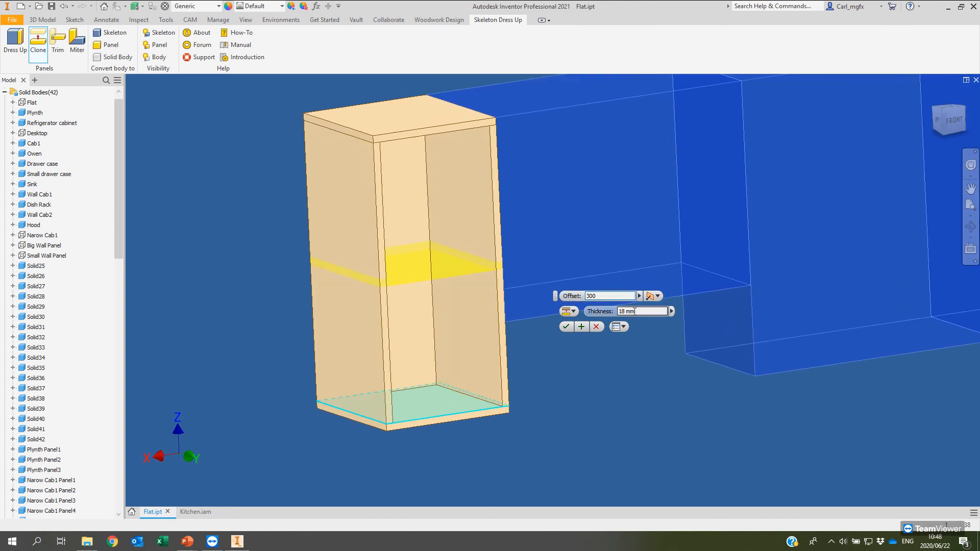
{"action": "type", "text": "16"}
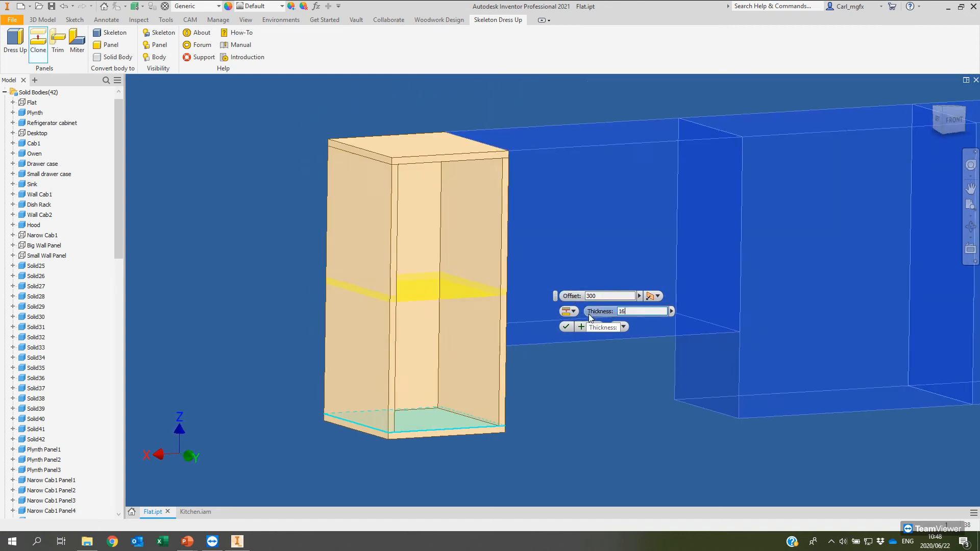
{"action": "left_click", "coordinate": [566, 327]}
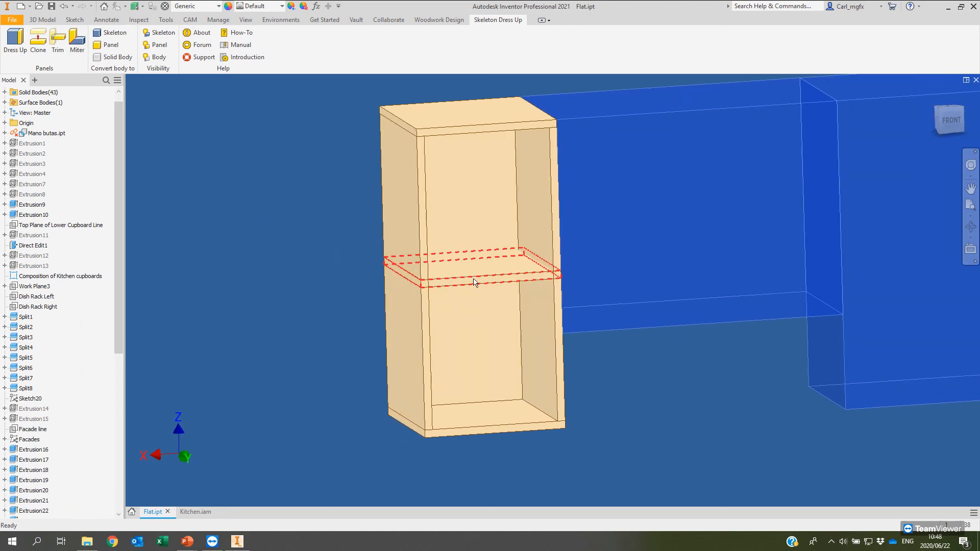
Step: Trim the narrow cabinet's new middle shelf against the surrounding side and back panels
{"action": "left_click", "coordinate": [484, 433]}
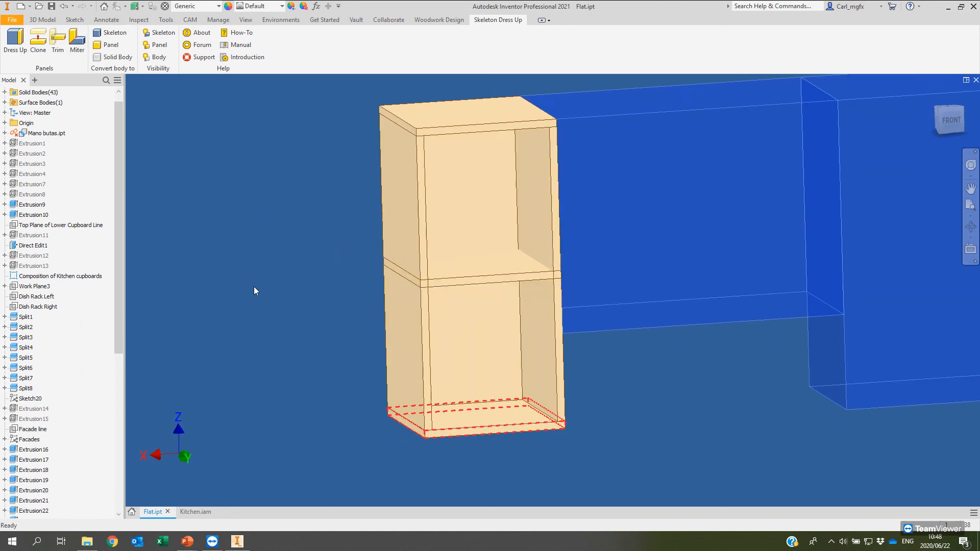
{"action": "left_click", "coordinate": [58, 41]}
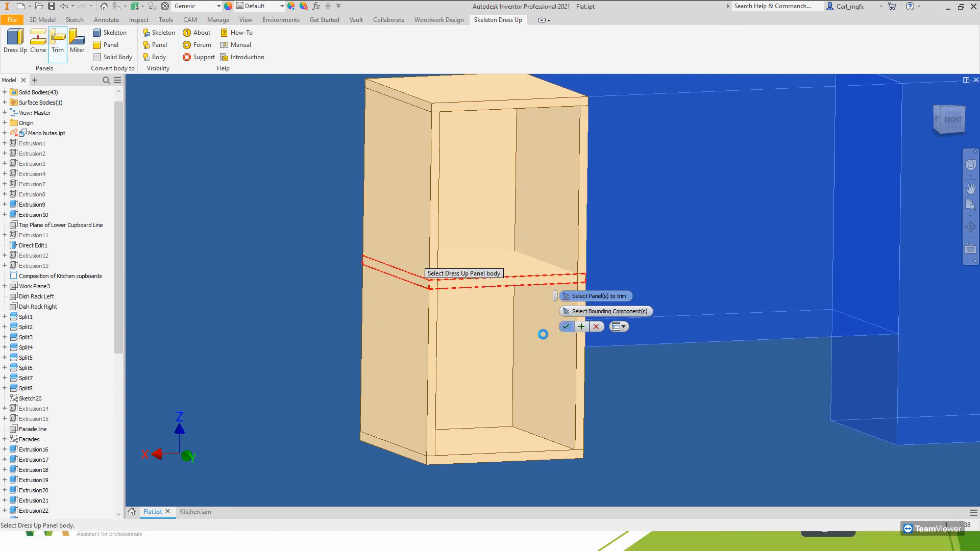
{"action": "left_click", "coordinate": [462, 282]}
{"action": "middle_click_drag", "start_coordinate": [341, 295], "coordinate": [554, 458], "text": "shift"}
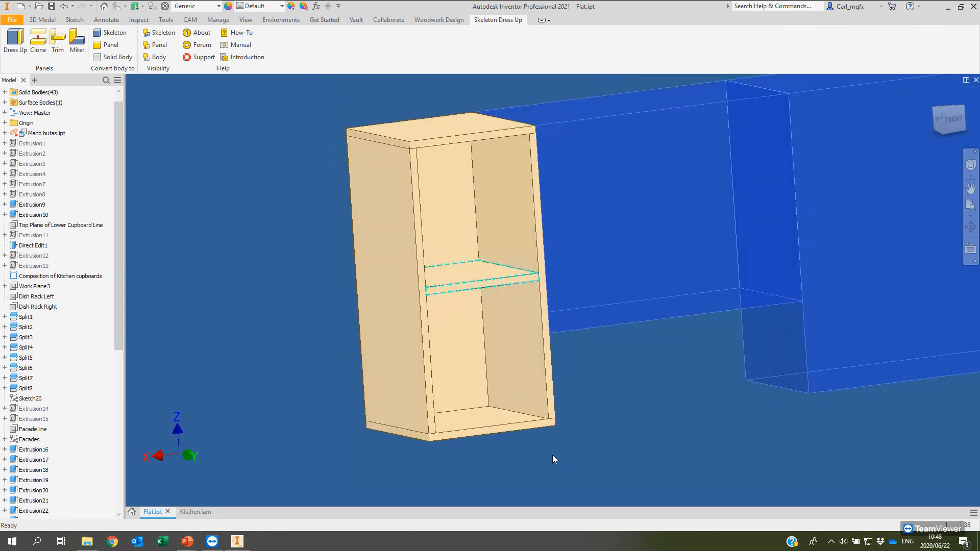
{"action": "left_click", "coordinate": [552, 455]}
{"action": "middle_click_drag", "start_coordinate": [436, 344], "coordinate": [443, 251], "text": "shift"}
{"action": "scroll", "coordinate": [442, 248], "scroll_direction": "down", "scroll_amount": 1}
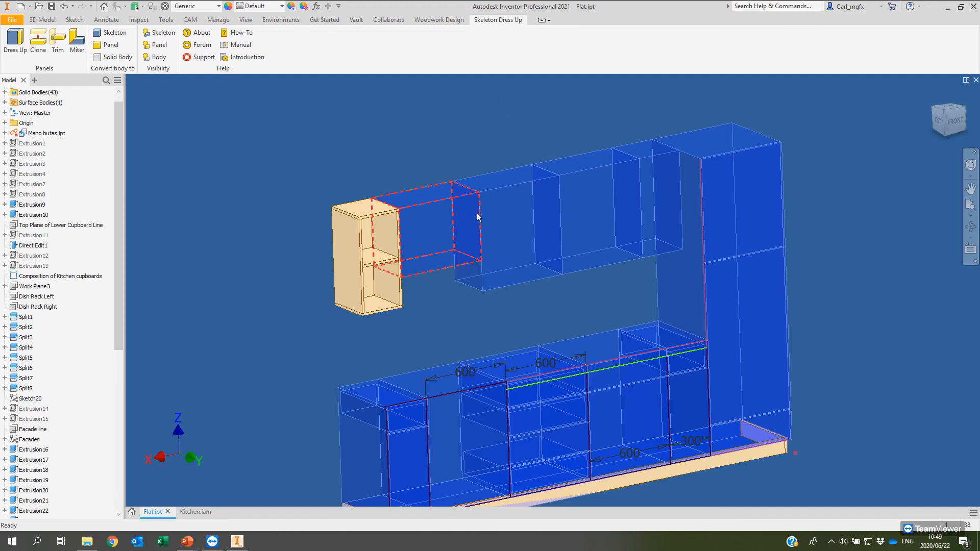
Step: Restore the home view of the whole kitchen and dismiss the printer error message
{"action": "key", "text": "F6"}
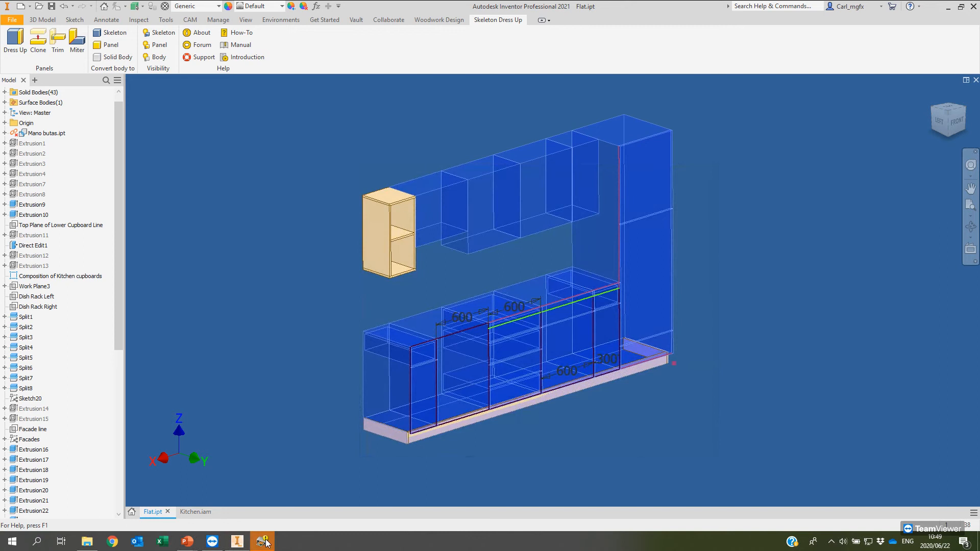
{"action": "left_click", "coordinate": [261, 541]}
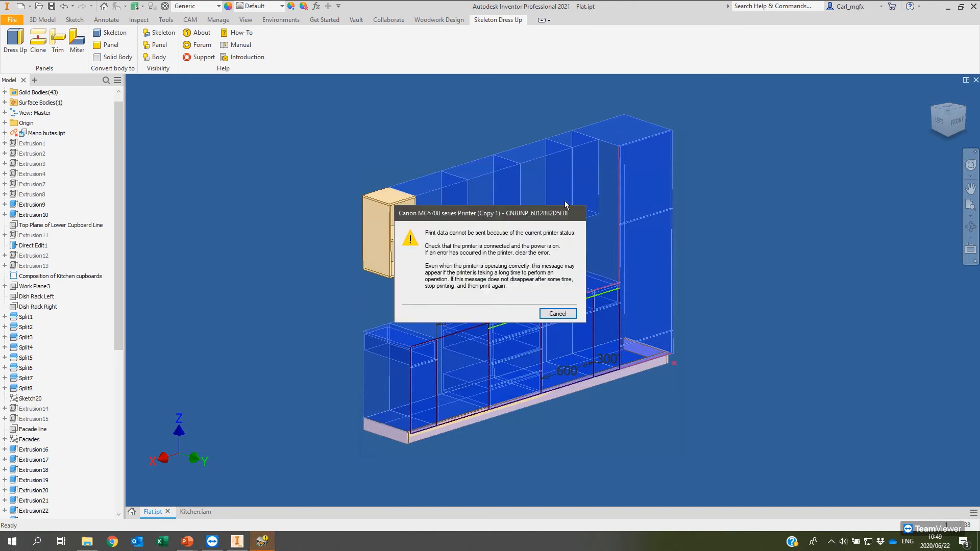
{"action": "left_click", "coordinate": [556, 315]}
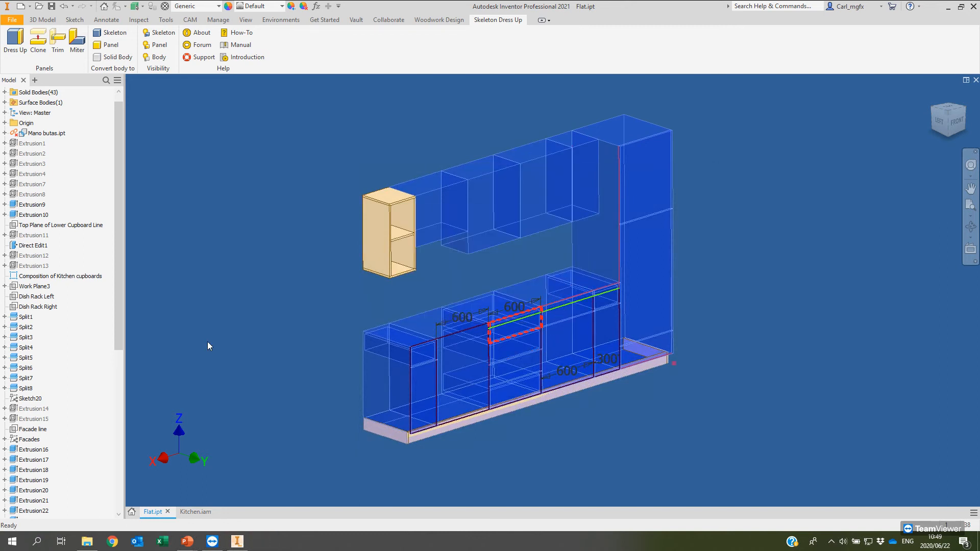
Step: In Kitchen.iam, insert the Dish Rack.iam iBox from the library's kitchen wall cabinets, accepting the default naming conventions
{"action": "left_click", "coordinate": [198, 512]}
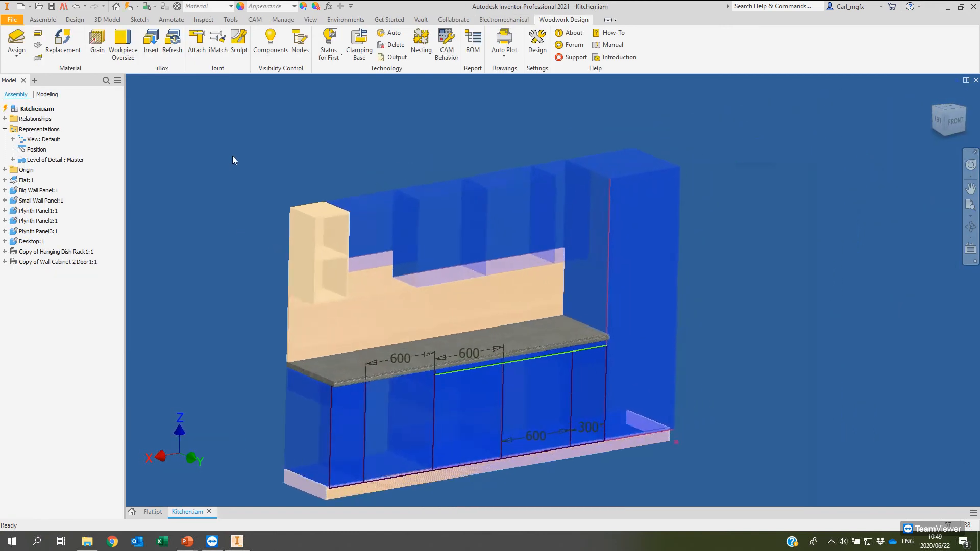
{"action": "left_click", "coordinate": [156, 45]}
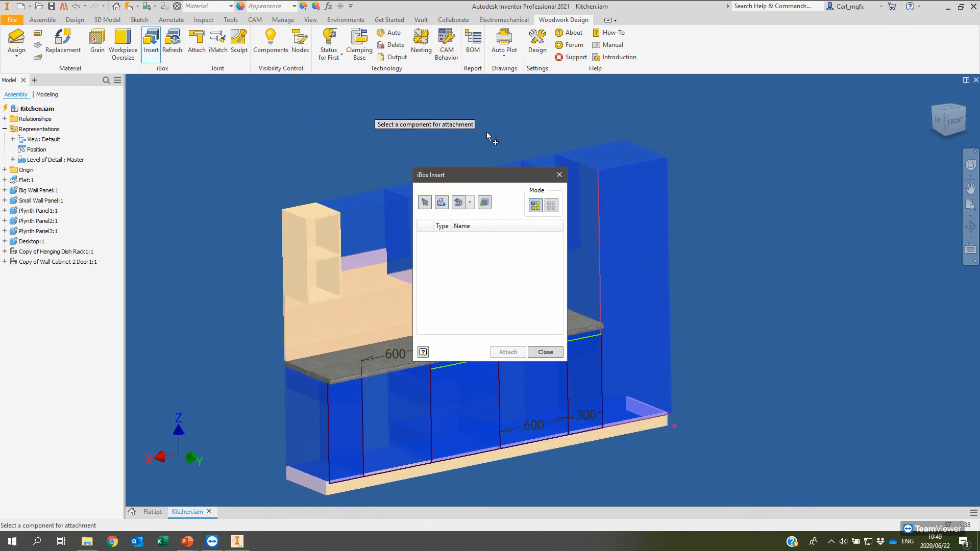
{"action": "left_click", "coordinate": [442, 203]}
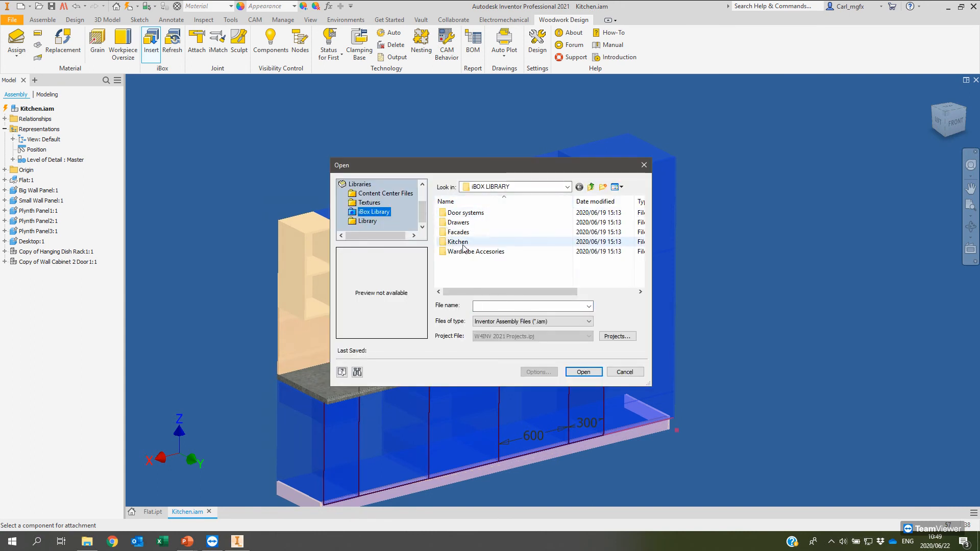
{"action": "double_click", "coordinate": [464, 243]}
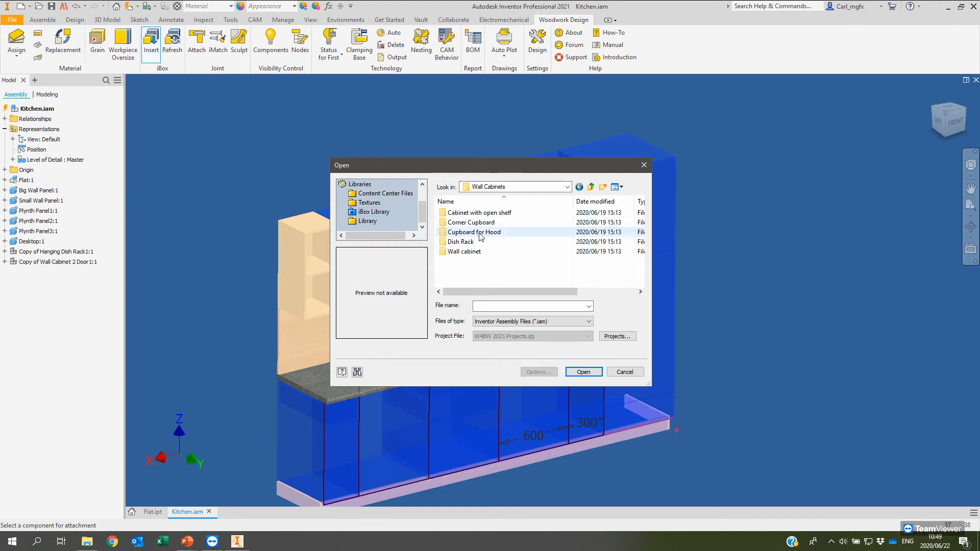
{"action": "double_click", "coordinate": [480, 242]}
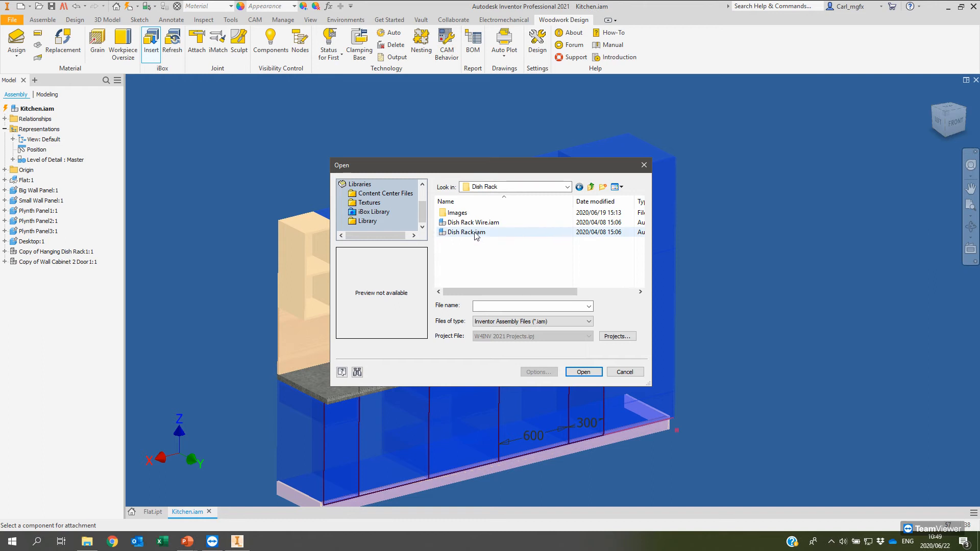
{"action": "left_click", "coordinate": [486, 223]}
{"action": "left_click", "coordinate": [475, 233]}
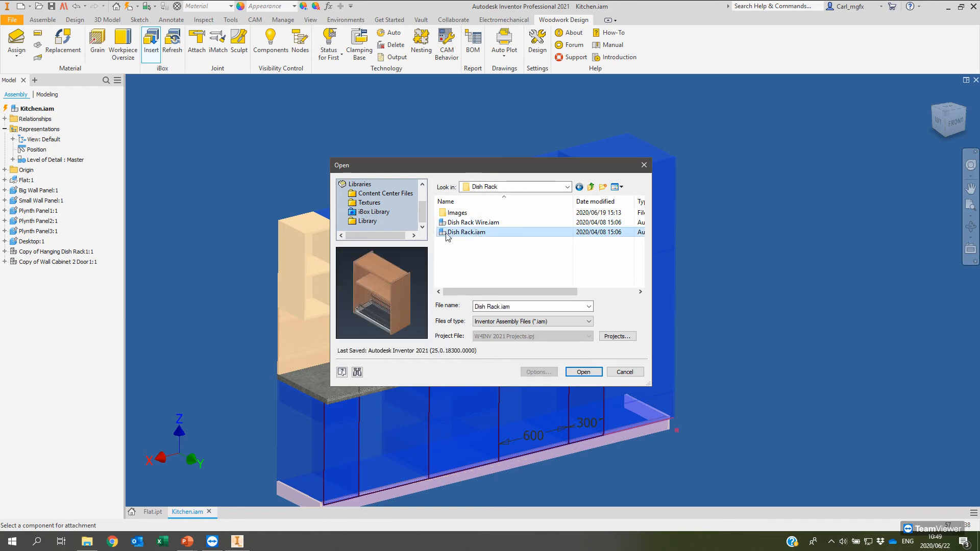
{"action": "left_click", "coordinate": [583, 372]}
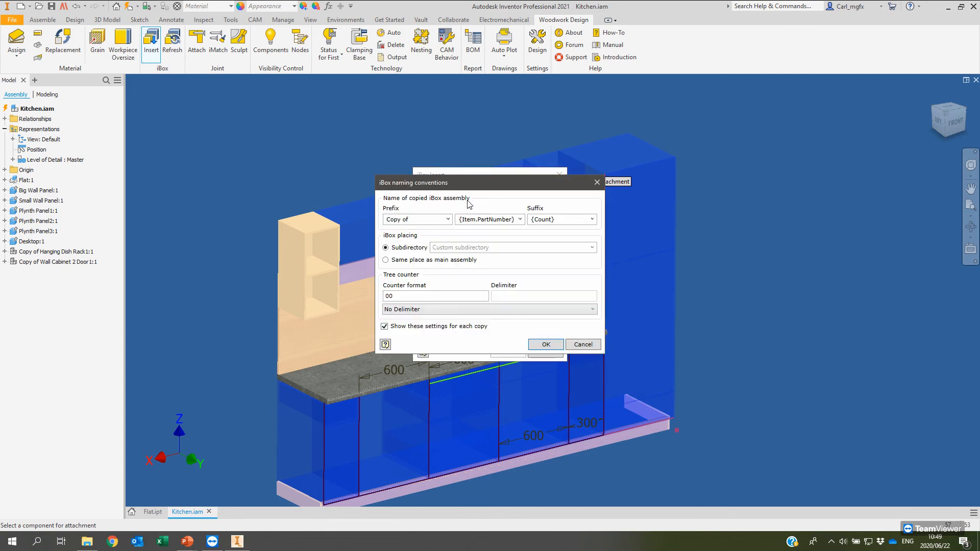
{"action": "left_click_drag", "start_coordinate": [470, 186], "coordinate": [678, 178]}
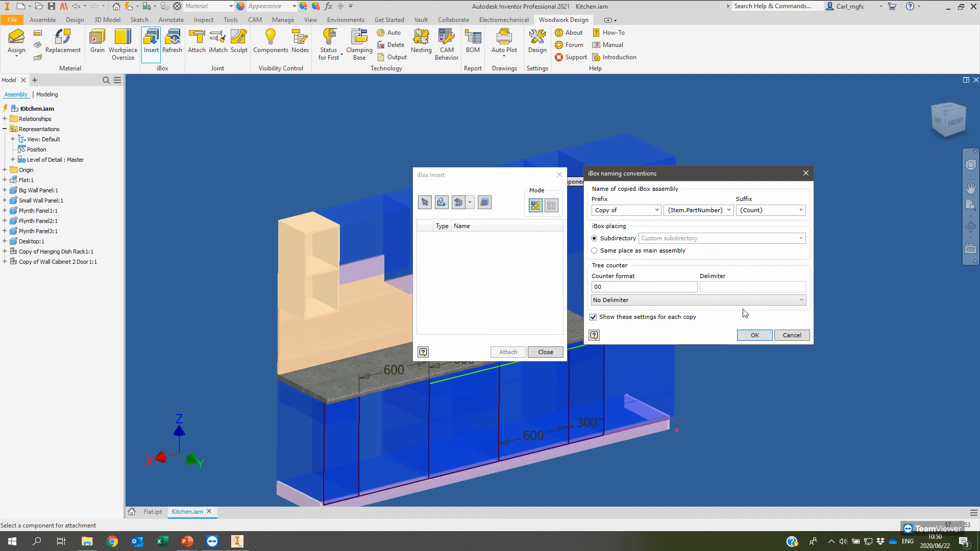
{"action": "left_click", "coordinate": [755, 335]}
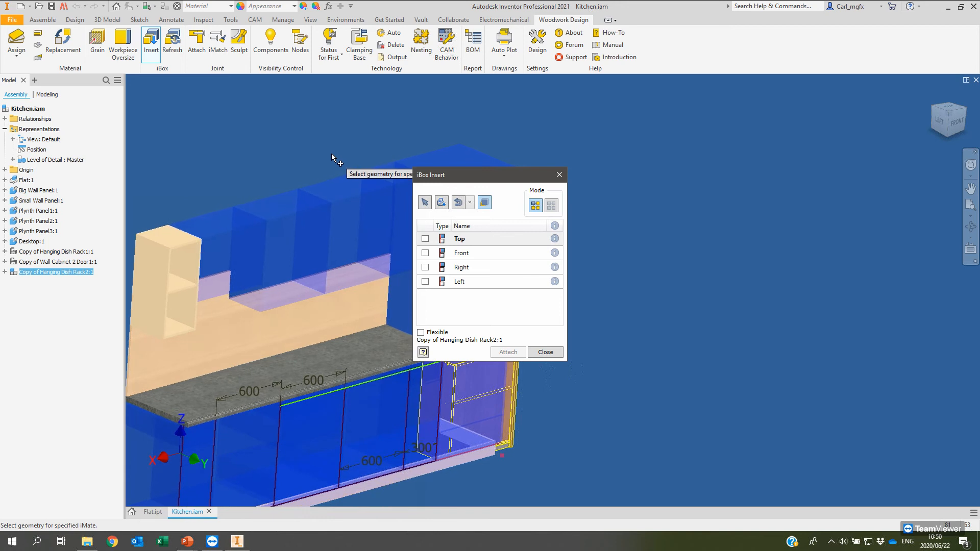
Step: Attach the dish rack's Top, Front, Right and Left iMates to the wall skeleton box second from the tall cabinet
{"action": "left_click_drag", "start_coordinate": [456, 181], "coordinate": [669, 161]}
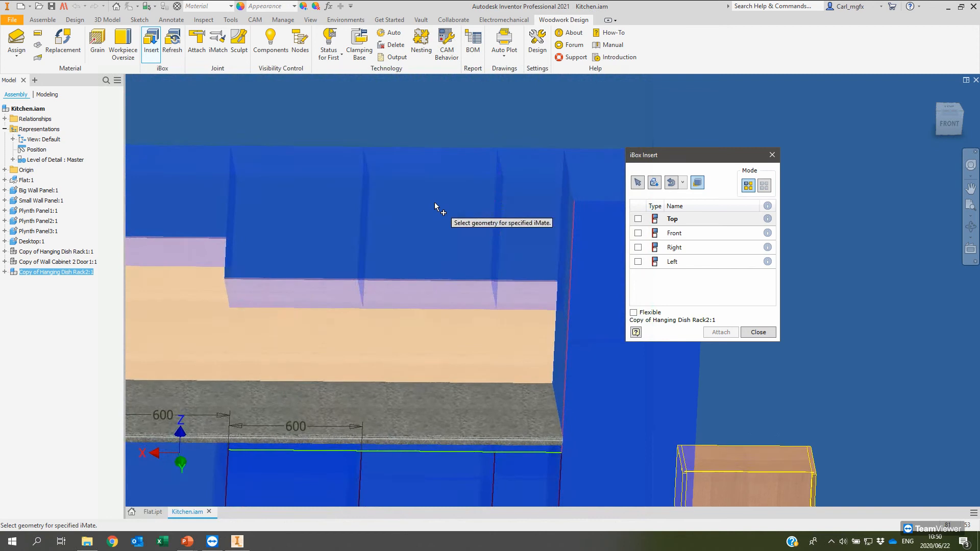
{"action": "left_click", "coordinate": [441, 208]}
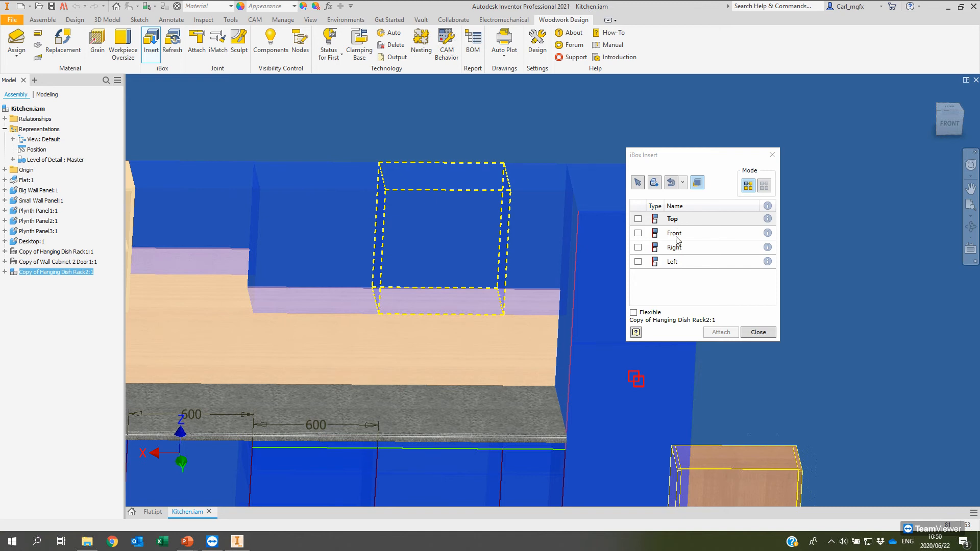
{"action": "left_click", "coordinate": [446, 175]}
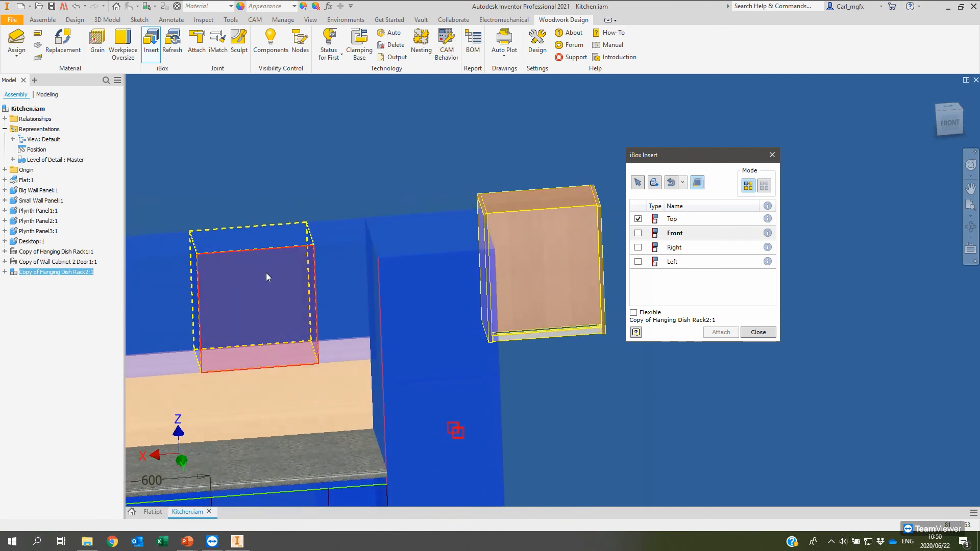
{"action": "left_click", "coordinate": [266, 274]}
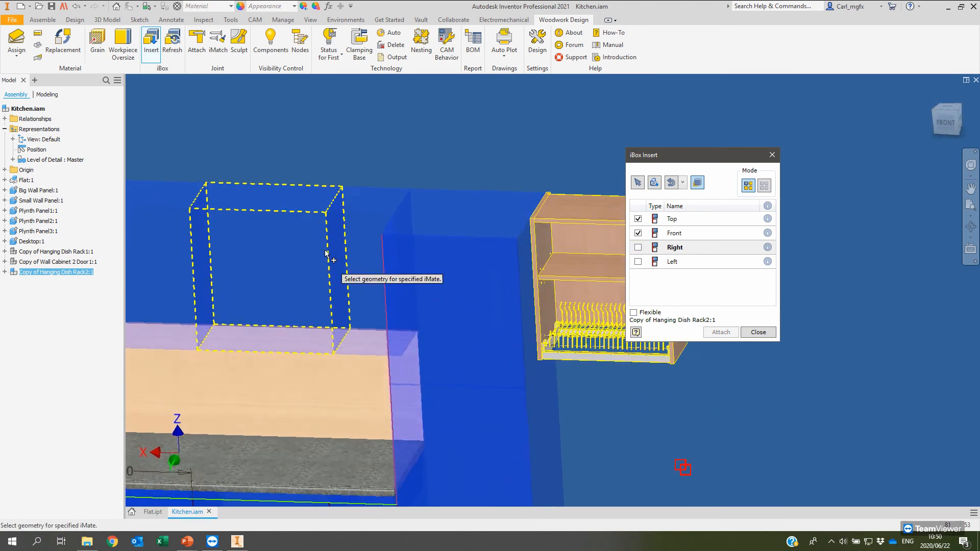
{"action": "left_click", "coordinate": [342, 243]}
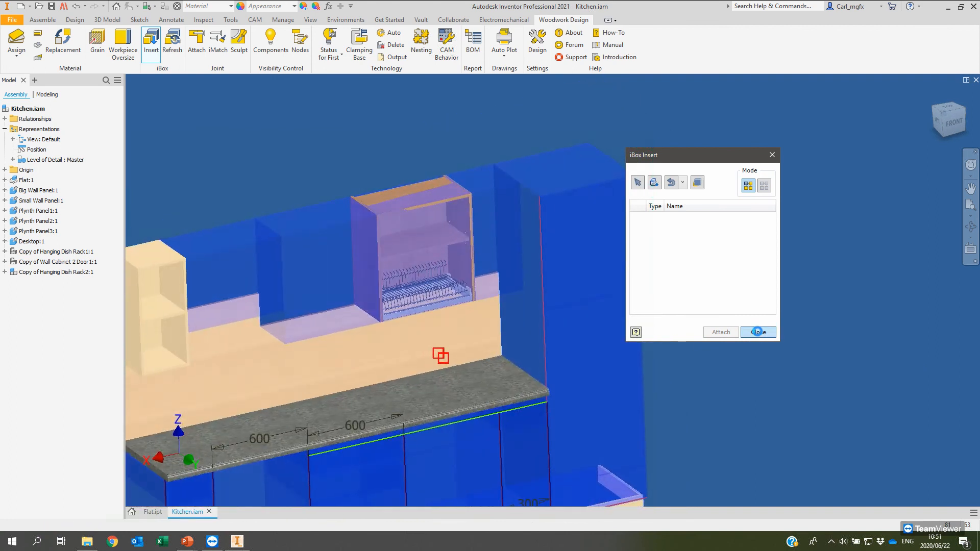
{"action": "left_click", "coordinate": [757, 332]}
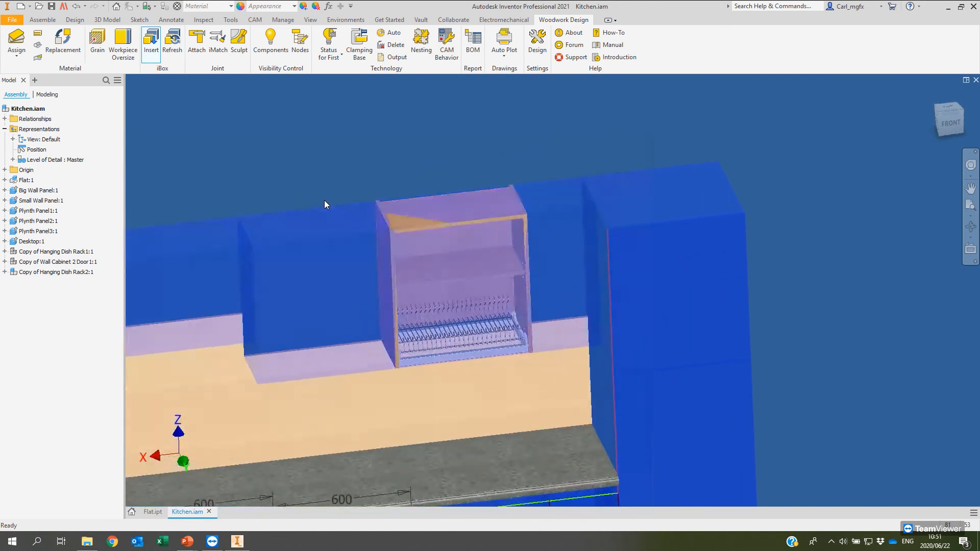
Step: Hide the Flat:1 skeleton to view the inserted dish rack on its own, and undo the hiding
{"action": "right_click", "coordinate": [24, 182]}
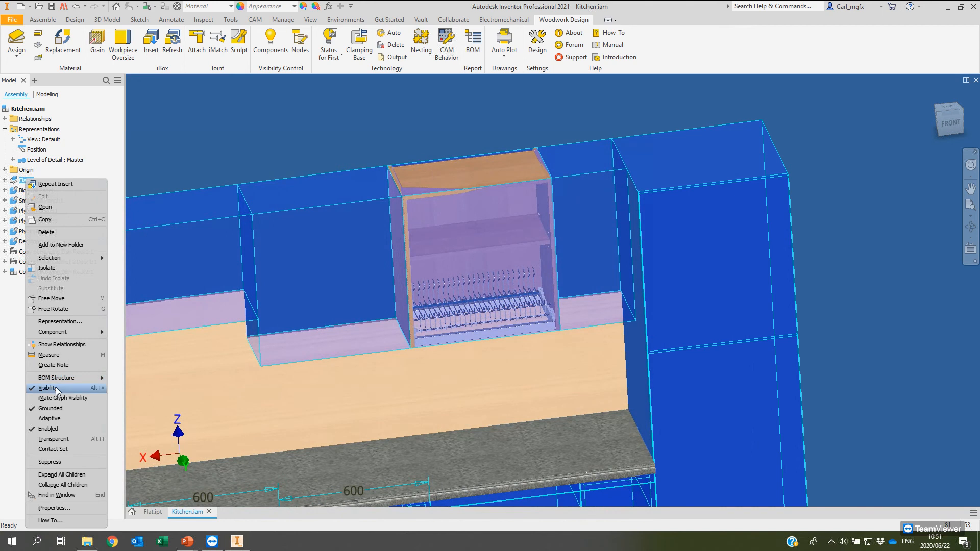
{"action": "left_click", "coordinate": [56, 390]}
{"action": "key", "text": "F6"}
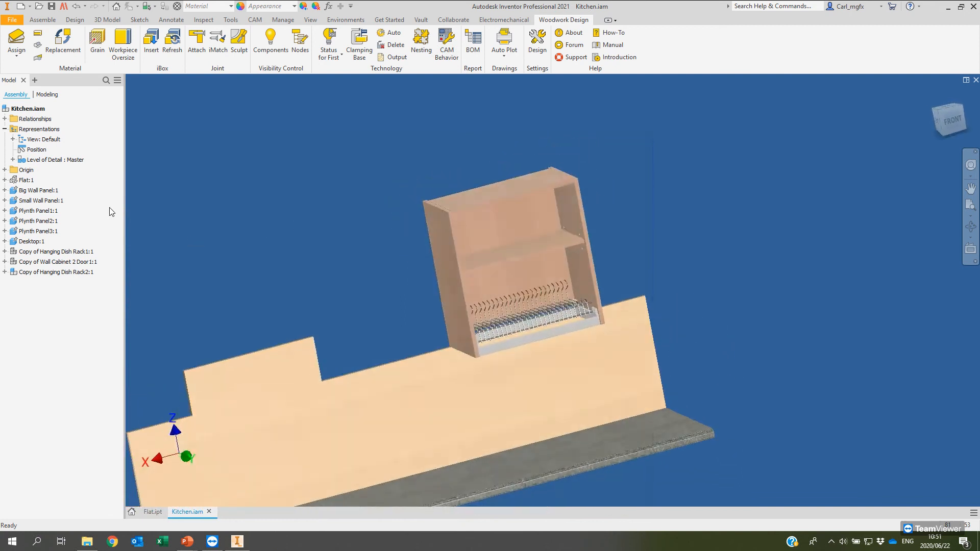
{"action": "key", "text": "ctrl+z"}
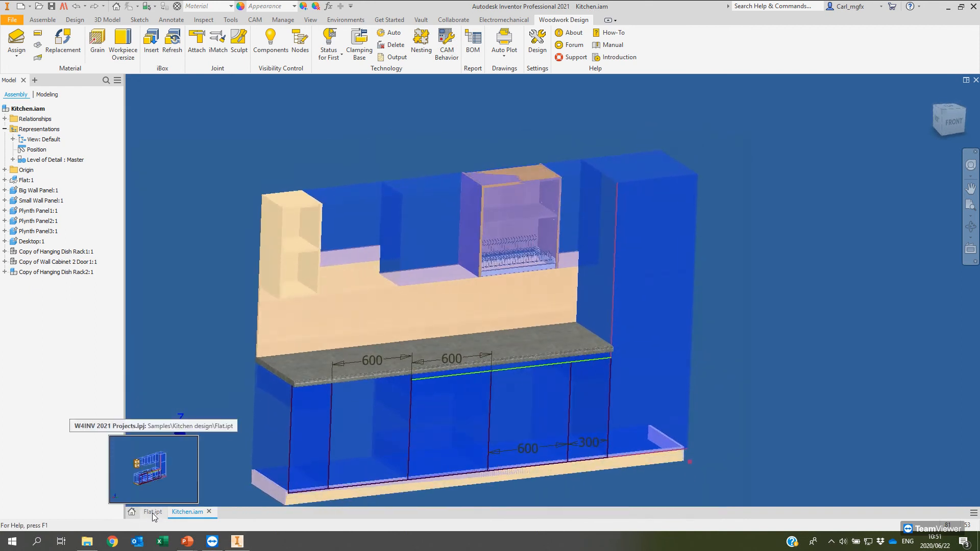
Step: In Flat.ipt, edit the Composition of Kitchen cupboards sketch, setting the cupboard beside the 300 mm one to 700 mm wide and its neighbour to 500 mm
{"action": "left_click", "coordinate": [152, 513]}
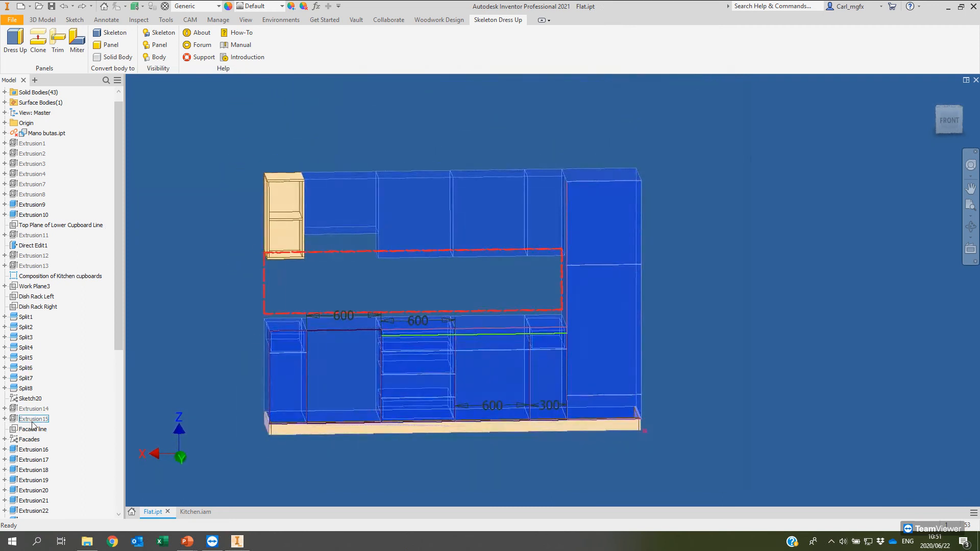
{"action": "left_click", "coordinate": [35, 276]}
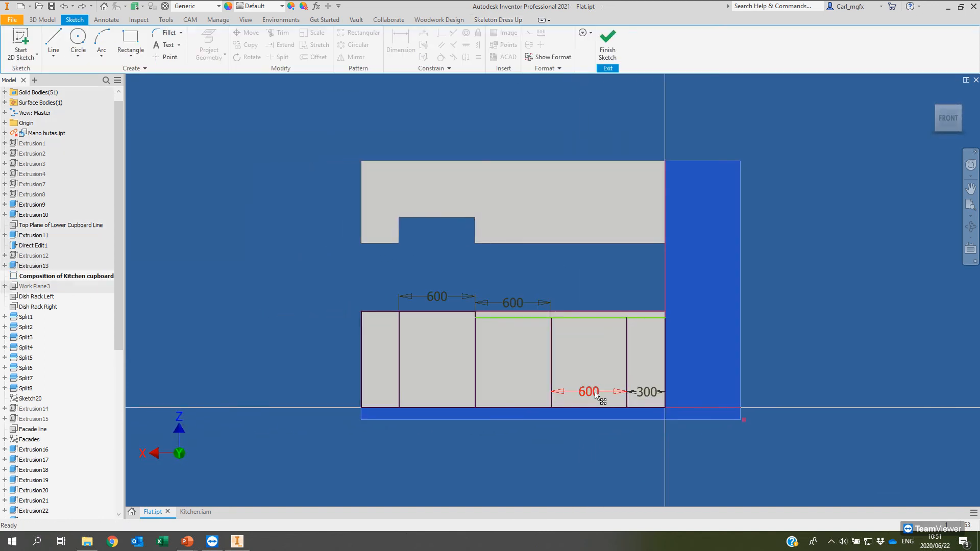
{"action": "double_click", "coordinate": [593, 396]}
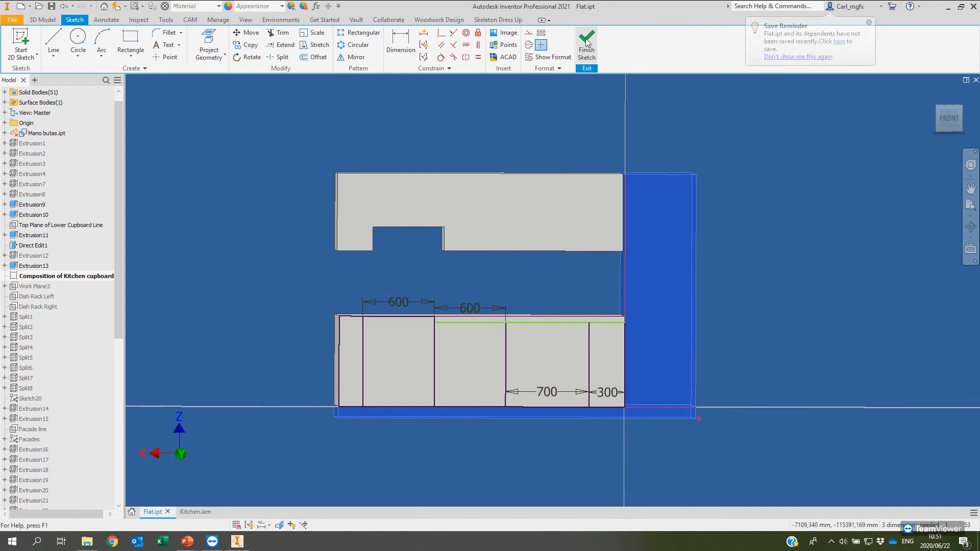
{"action": "double_click", "coordinate": [457, 302]}
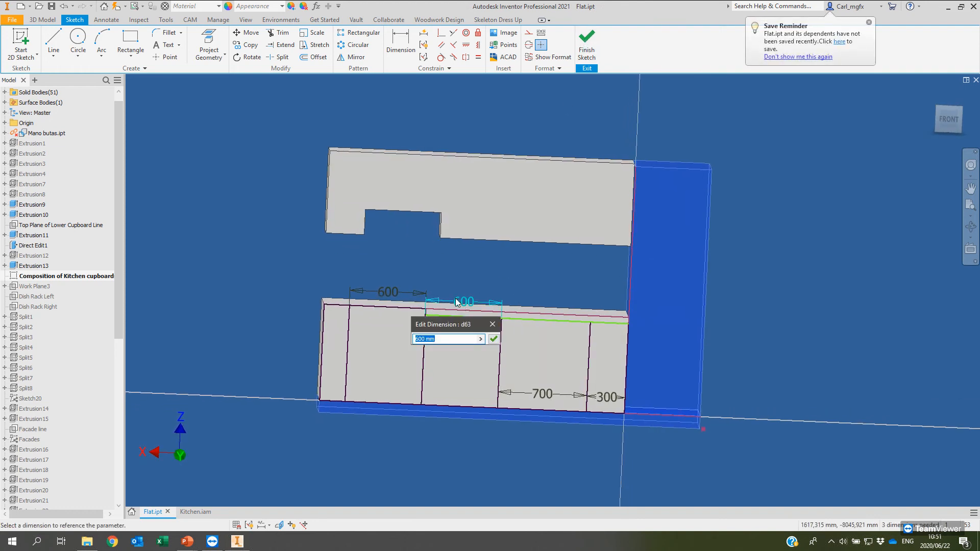
{"action": "key", "text": "Return"}
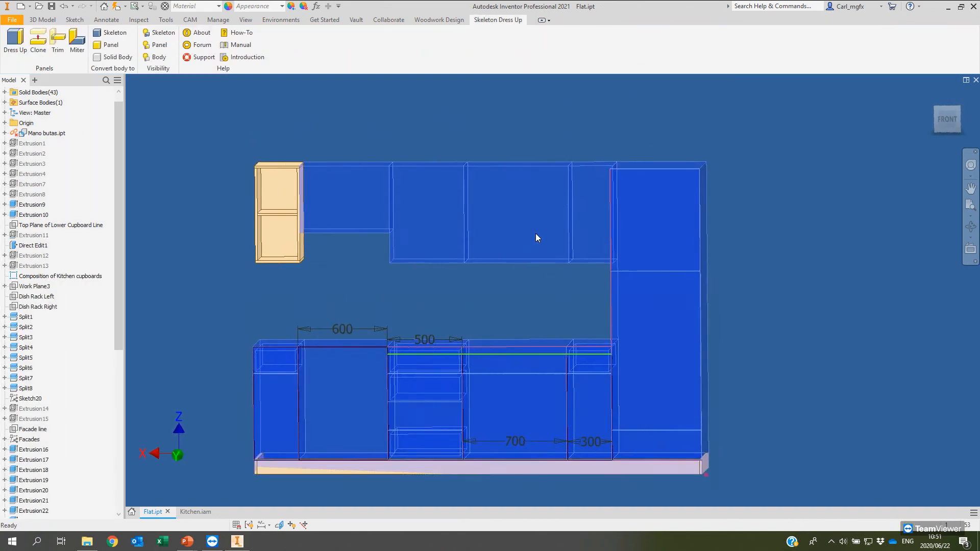
{"action": "middle_click_drag", "start_coordinate": [505, 397], "coordinate": [445, 243], "text": "shift"}
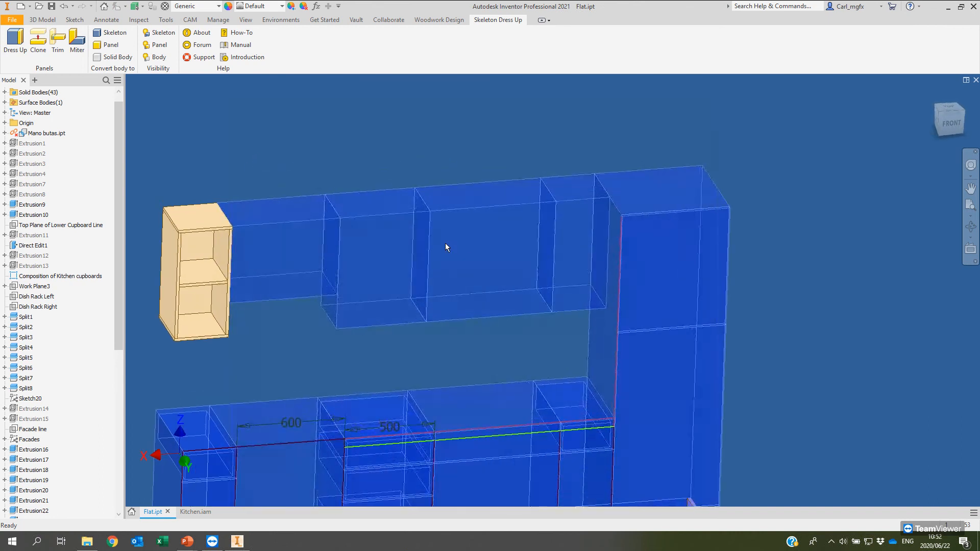
{"action": "scroll", "coordinate": [445, 243], "scroll_direction": "down", "scroll_amount": 2}
Step: Return to Kitchen.iam and refresh the hanging dish rack iBox mounted on the wall skeleton
{"action": "left_click", "coordinate": [195, 512]}
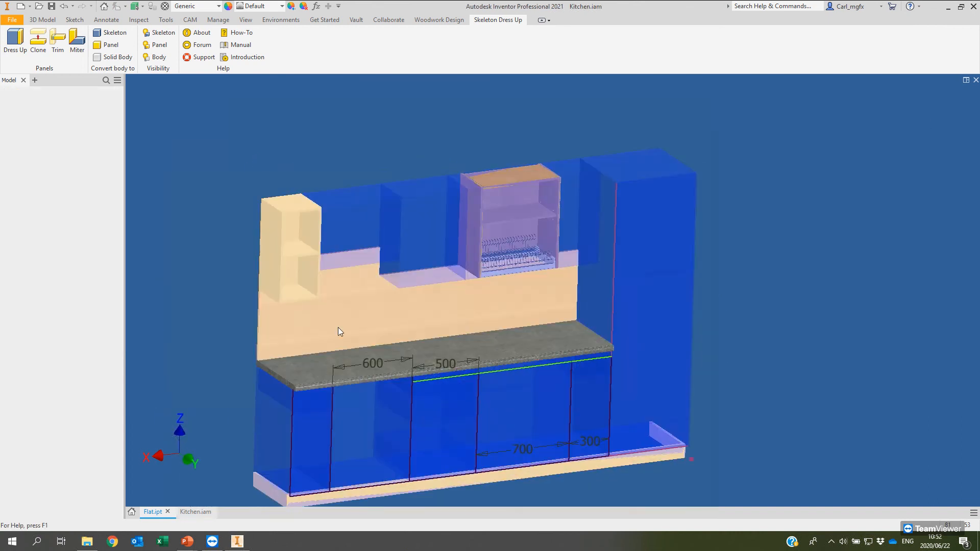
{"action": "scroll", "coordinate": [335, 149], "scroll_direction": "up", "scroll_amount": 5}
{"action": "scroll", "coordinate": [332, 148], "scroll_direction": "up", "scroll_amount": 5}
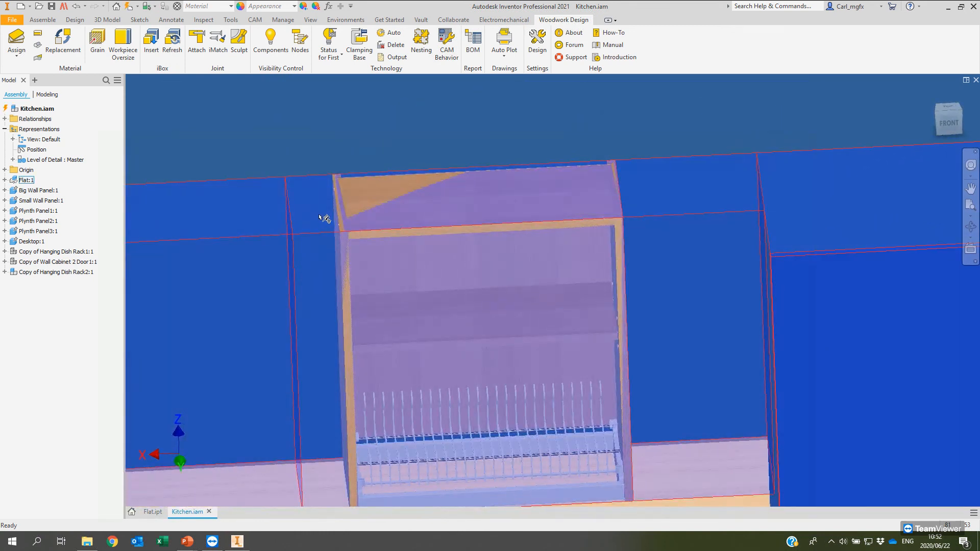
{"action": "scroll", "coordinate": [320, 217], "scroll_direction": "down", "scroll_amount": 5}
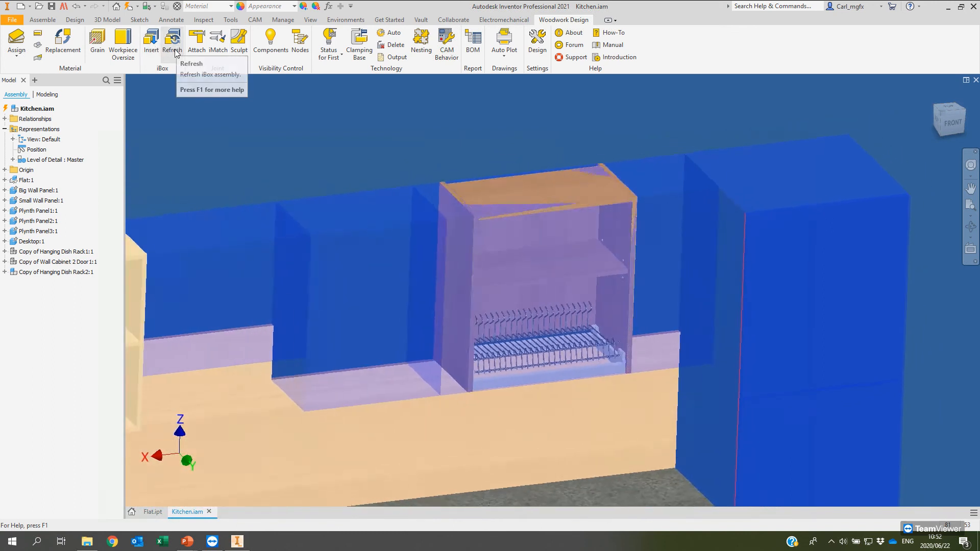
{"action": "left_click", "coordinate": [173, 53]}
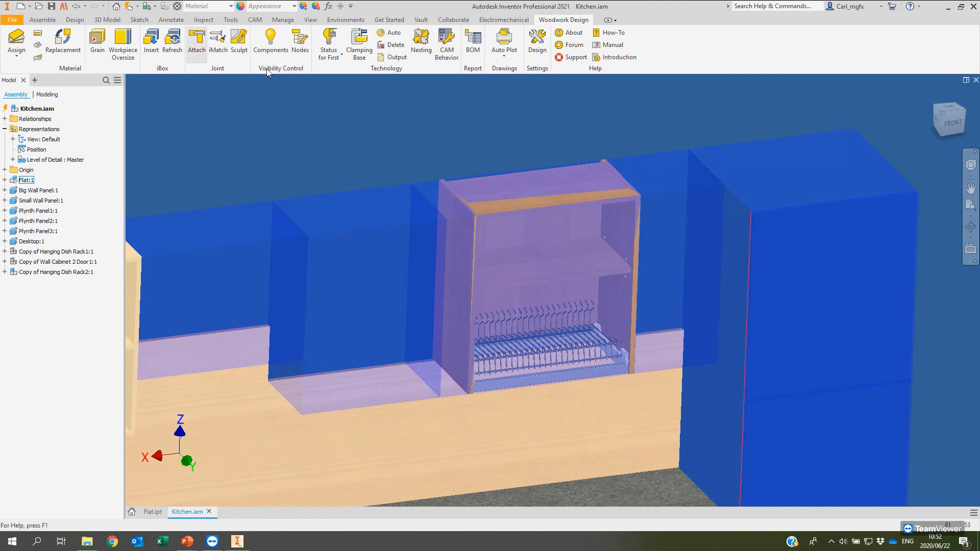
{"action": "left_click", "coordinate": [480, 229]}
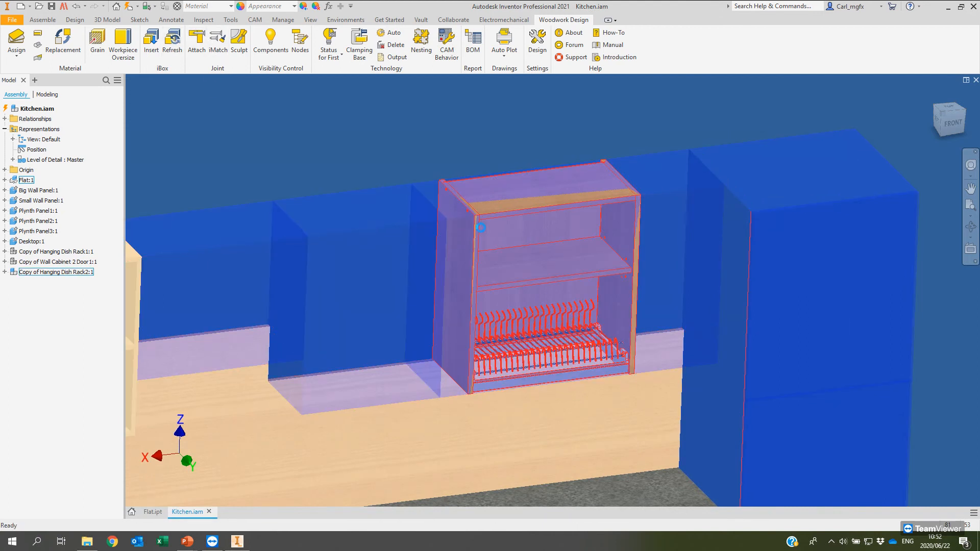
{"action": "left_click", "coordinate": [479, 228]}
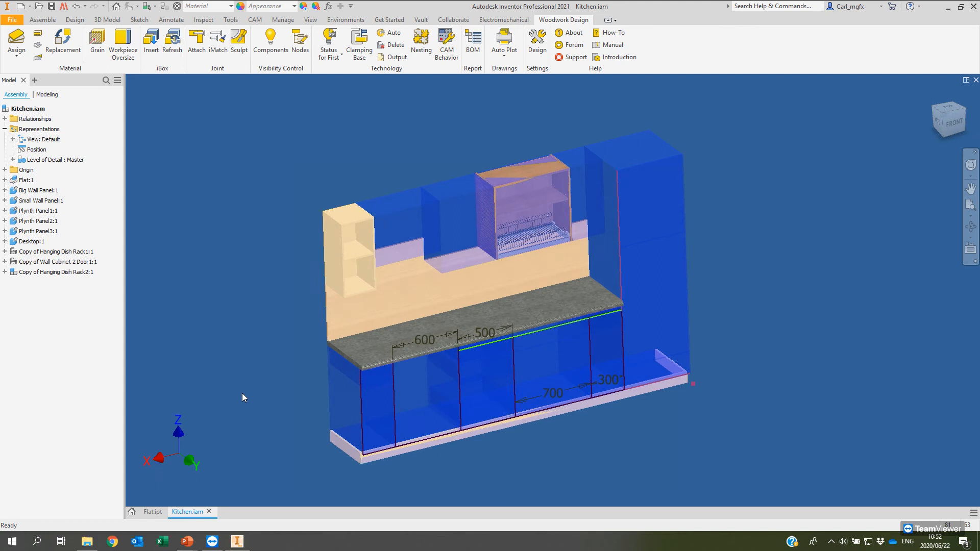
Step: Open Copy of Hanging Dish Rack2 from Kitchen.iam in its own window
{"action": "left_click", "coordinate": [151, 512]}
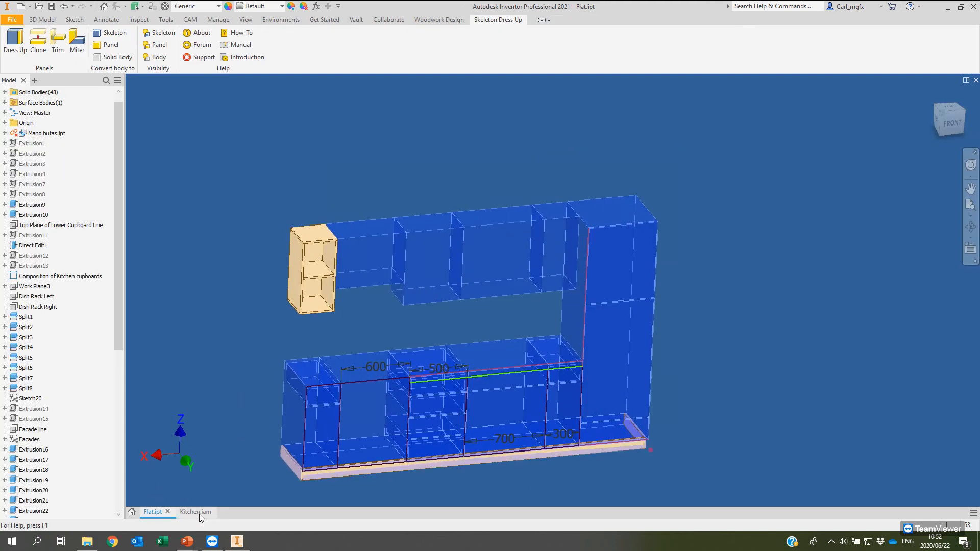
{"action": "left_click", "coordinate": [199, 514]}
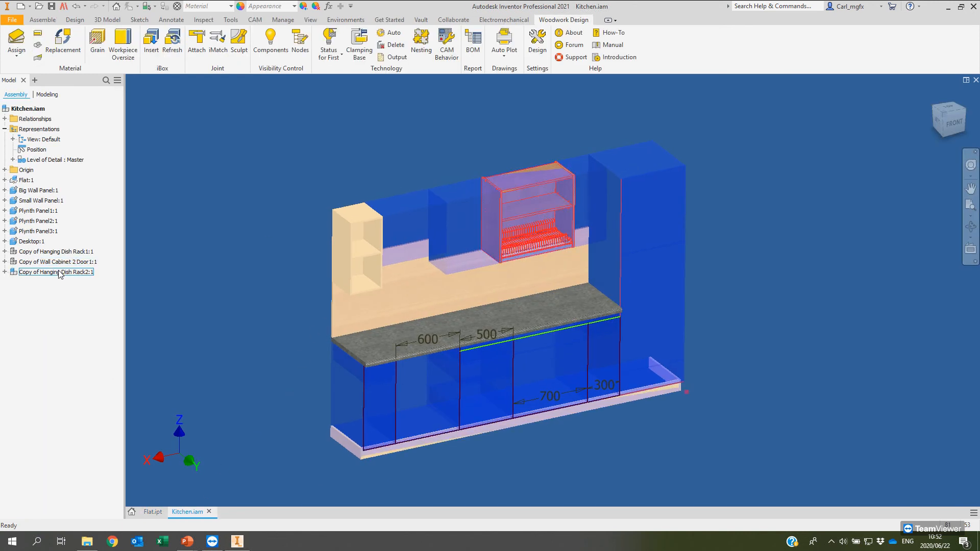
{"action": "right_click", "coordinate": [60, 274]}
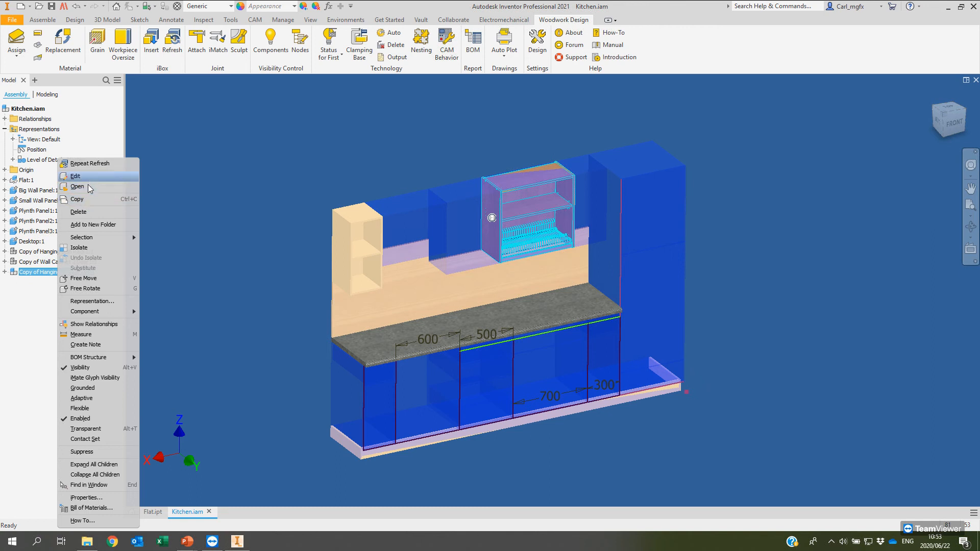
{"action": "left_click", "coordinate": [328, 177]}
{"action": "scroll", "coordinate": [452, 210], "scroll_direction": "down", "scroll_amount": 3}
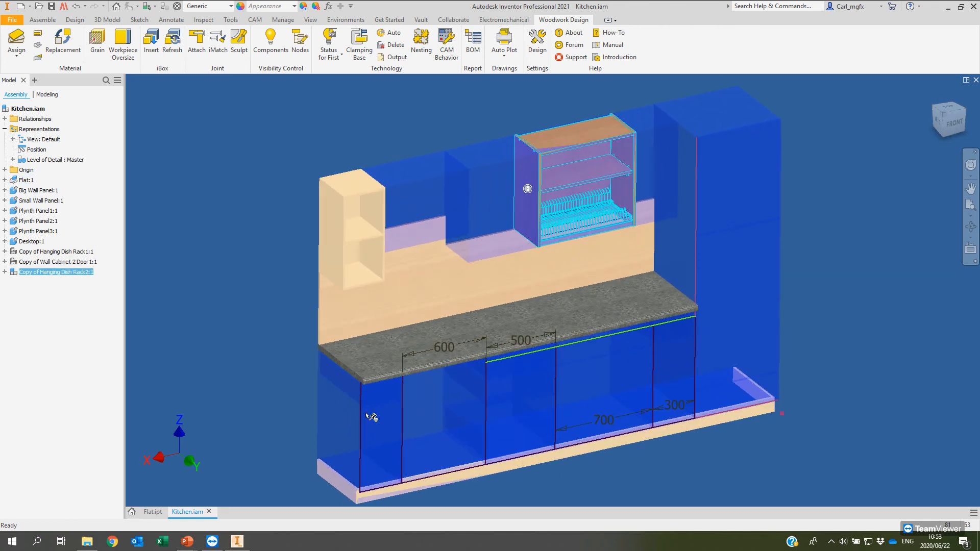
{"action": "scroll", "coordinate": [588, 137], "scroll_direction": "down", "scroll_amount": 6}
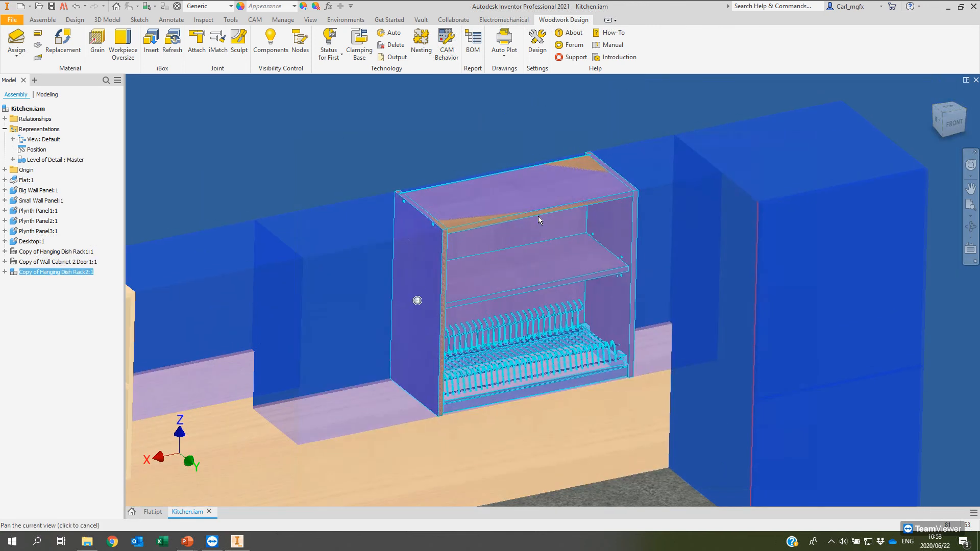
{"action": "scroll", "coordinate": [459, 158], "scroll_direction": "up", "scroll_amount": 3}
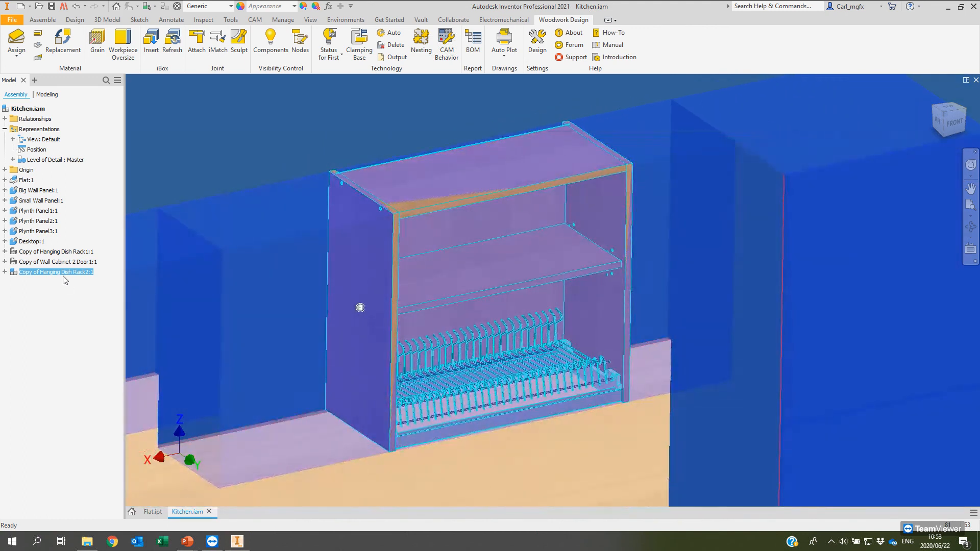
{"action": "right_click", "coordinate": [69, 276]}
{"action": "left_click", "coordinate": [86, 187]}
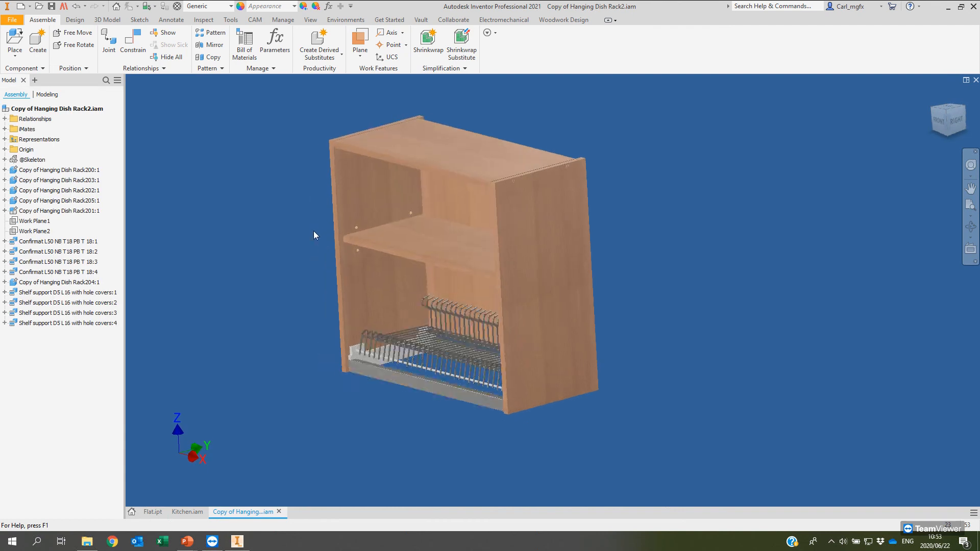
Step: Examine the dish rack cabinet's shelf, support holes and upper side-panel corner up close, and restore its home view
{"action": "scroll", "coordinate": [314, 230], "scroll_direction": "down", "scroll_amount": 5}
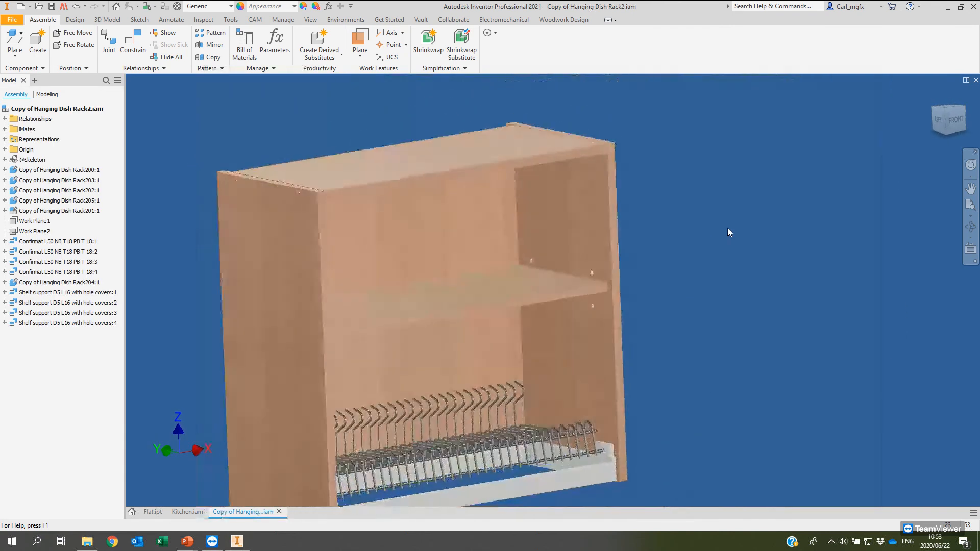
{"action": "scroll", "coordinate": [605, 259], "scroll_direction": "up", "scroll_amount": 3}
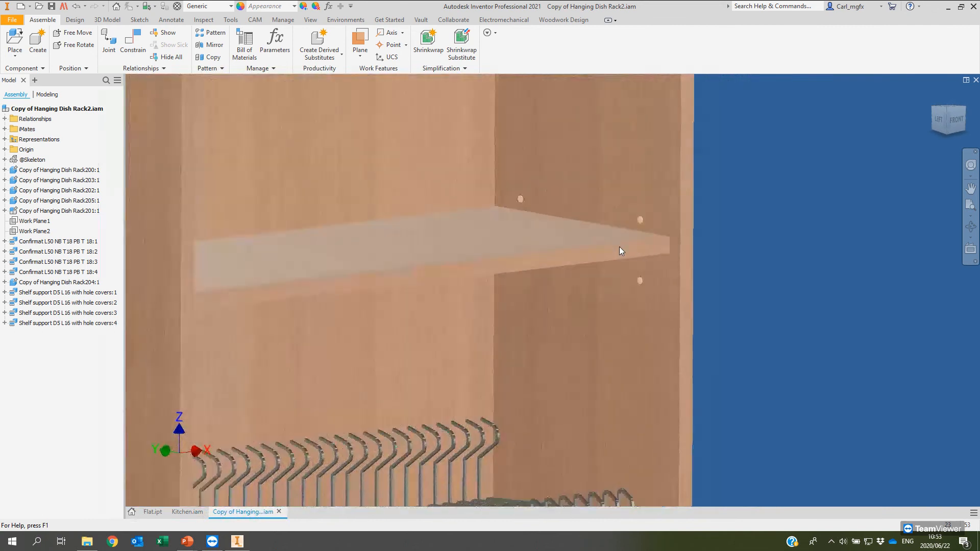
{"action": "left_click", "coordinate": [569, 274]}
{"action": "middle_click_drag", "start_coordinate": [587, 268], "coordinate": [629, 208], "text": "shift"}
{"action": "scroll", "coordinate": [528, 256], "scroll_direction": "down", "scroll_amount": 2}
{"action": "middle_click_drag", "start_coordinate": [528, 256], "coordinate": [476, 187], "text": "shift"}
{"action": "scroll", "coordinate": [525, 182], "scroll_direction": "up", "scroll_amount": 5}
{"action": "middle_click_drag", "start_coordinate": [544, 197], "coordinate": [526, 292], "text": "shift"}
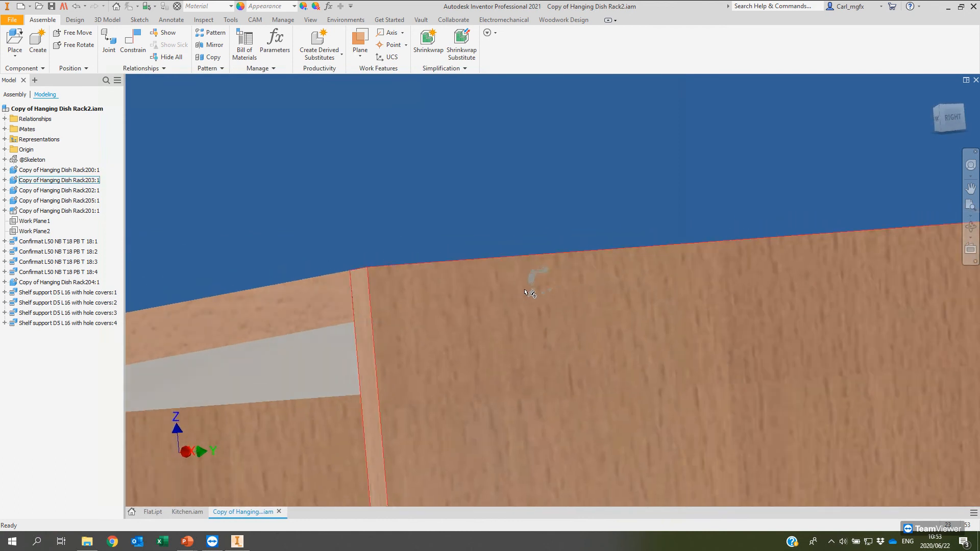
{"action": "scroll", "coordinate": [539, 284], "scroll_direction": "down", "scroll_amount": 6}
{"action": "middle_click_drag", "start_coordinate": [409, 286], "coordinate": [211, 326], "text": "shift"}
{"action": "key", "text": "F6"}
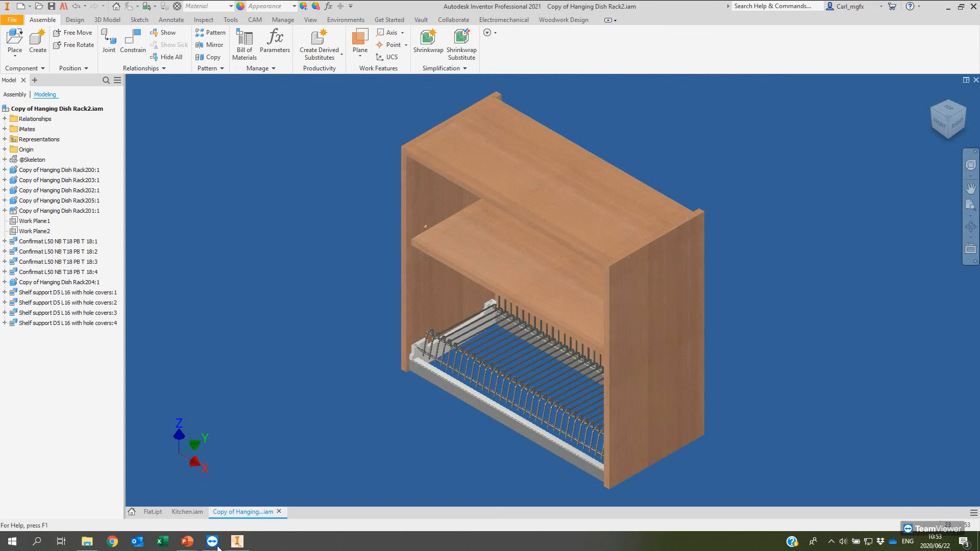
Step: Compare the dish rack's surroundings in Kitchen.iam with the Flat.ipt skeleton, and examine the open-shelf wall unit in the assembly
{"action": "left_click", "coordinate": [180, 513]}
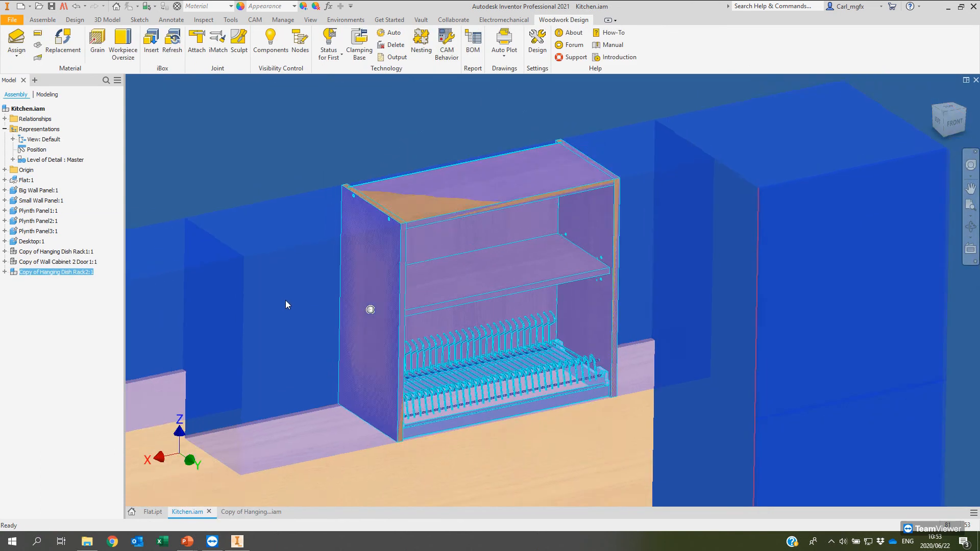
{"action": "left_click", "coordinate": [288, 188]}
{"action": "scroll", "coordinate": [325, 216], "scroll_direction": "down", "scroll_amount": 3}
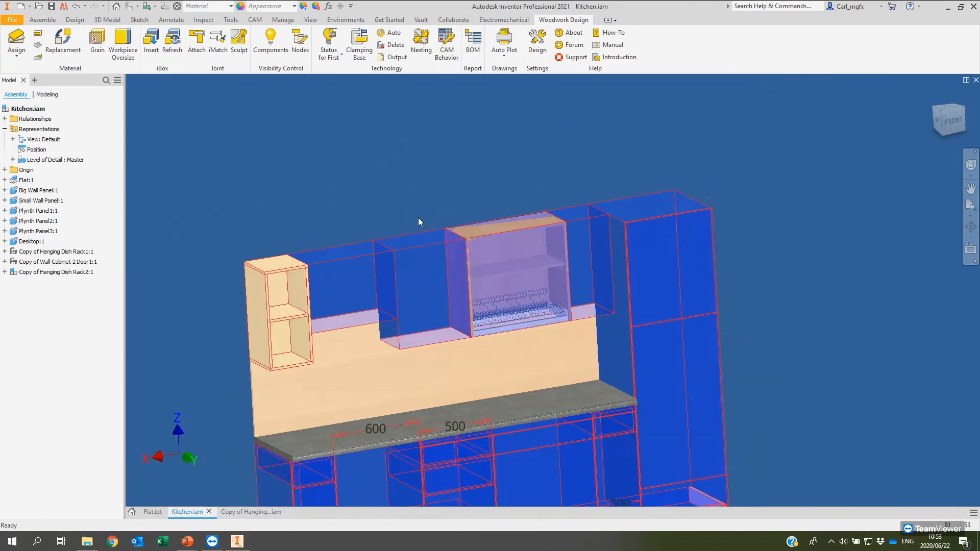
{"action": "scroll", "coordinate": [358, 186], "scroll_direction": "down", "scroll_amount": 1}
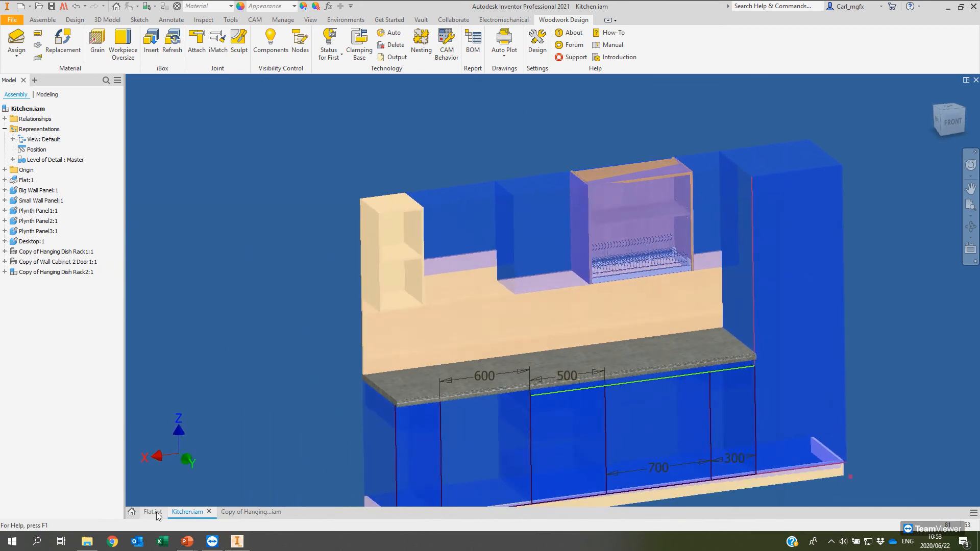
{"action": "left_click", "coordinate": [156, 512]}
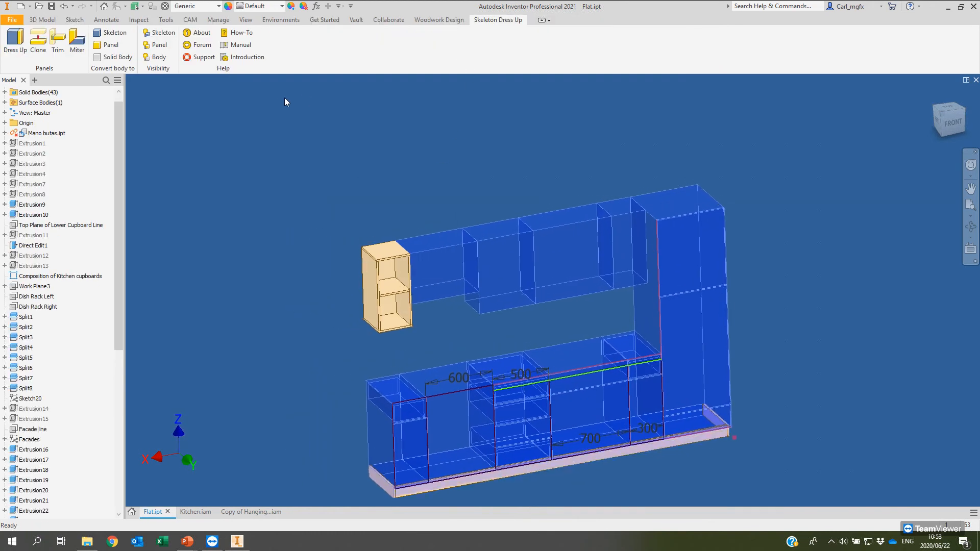
{"action": "left_click", "coordinate": [198, 514]}
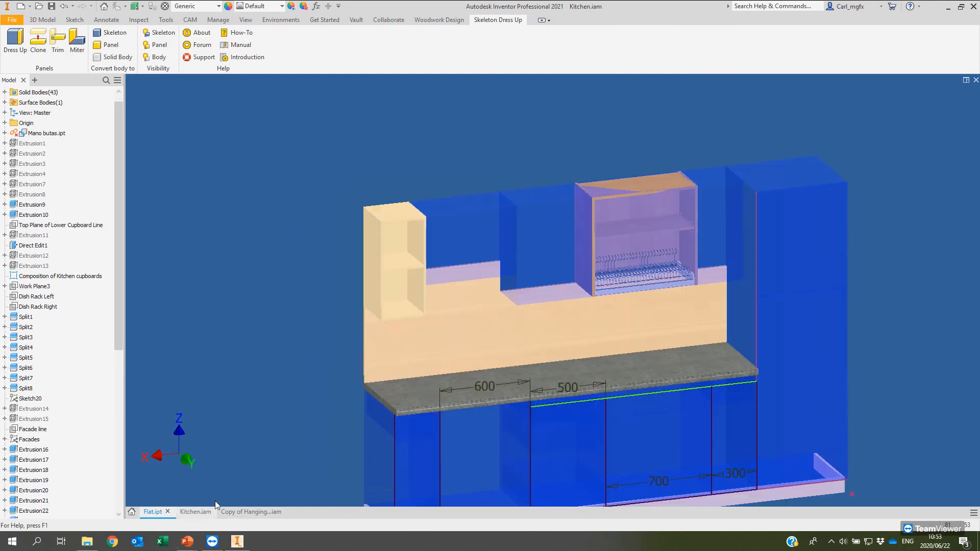
{"action": "scroll", "coordinate": [366, 265], "scroll_direction": "down", "scroll_amount": 5}
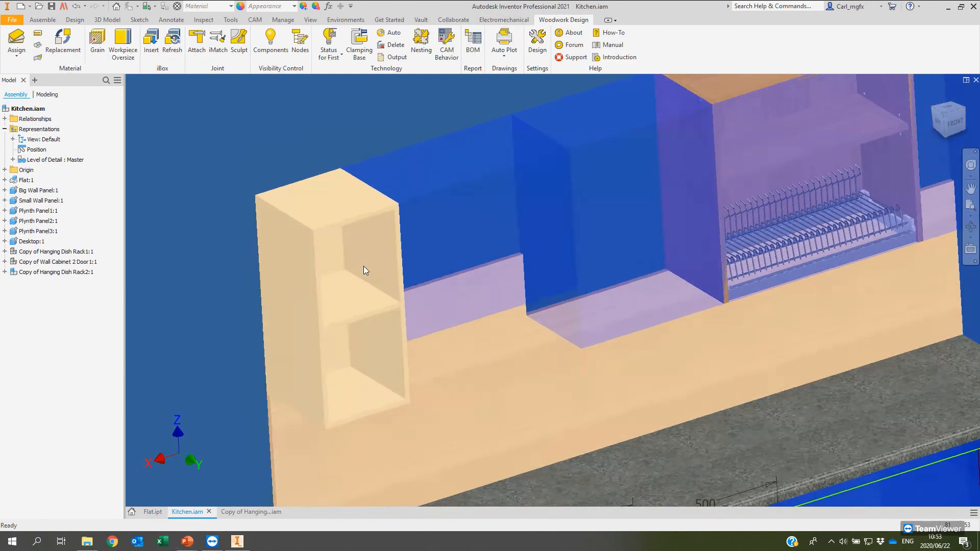
{"action": "scroll", "coordinate": [369, 212], "scroll_direction": "down", "scroll_amount": 5}
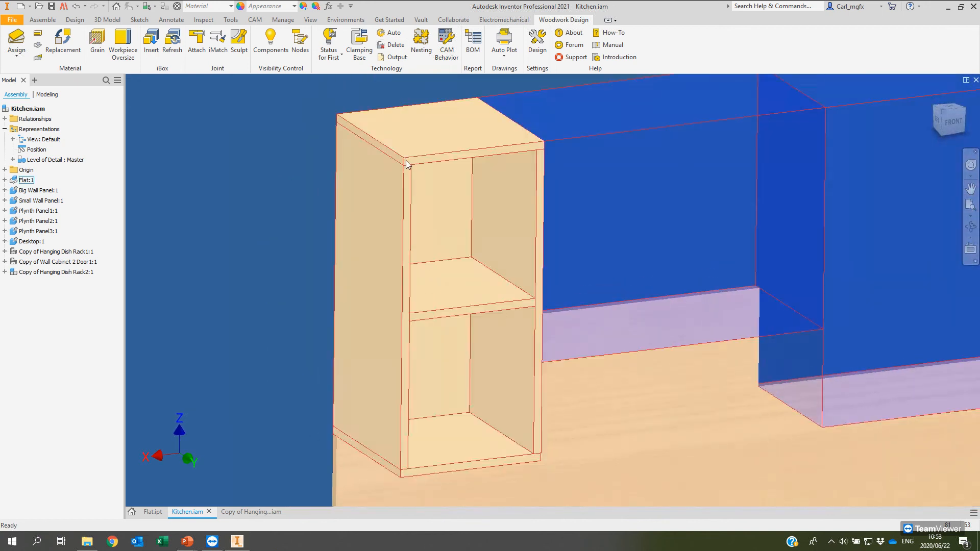
{"action": "left_click", "coordinate": [197, 41]}
{"action": "left_click", "coordinate": [442, 202]}
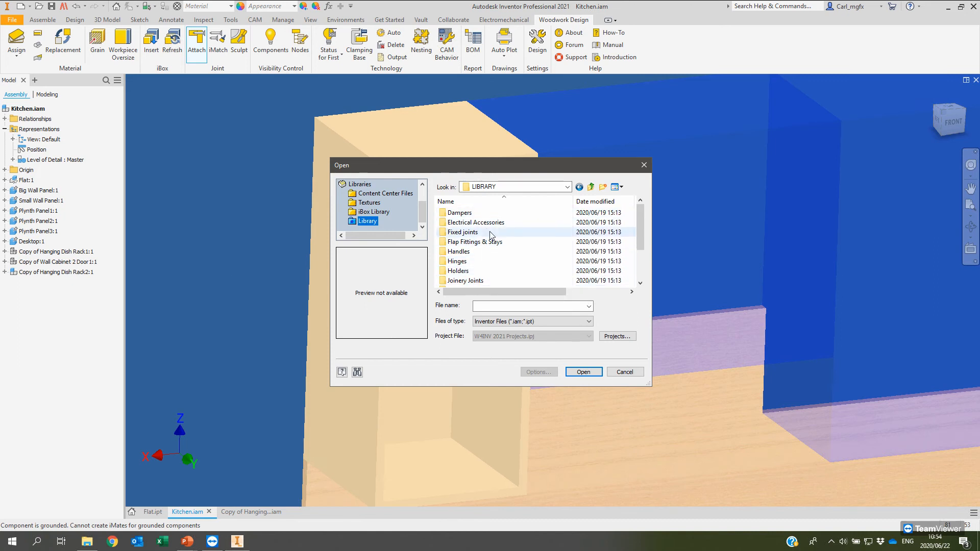
{"action": "double_click", "coordinate": [462, 280]}
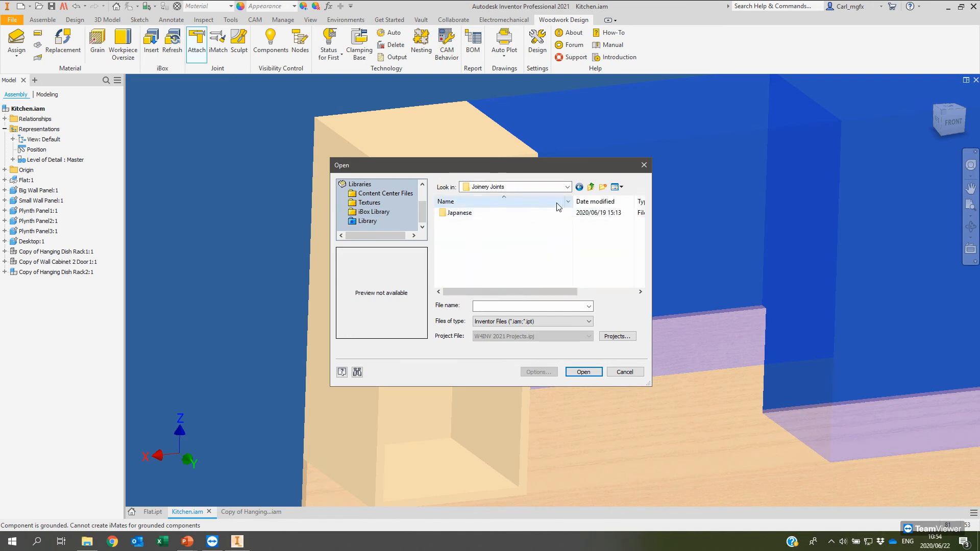
{"action": "left_click", "coordinate": [593, 189]}
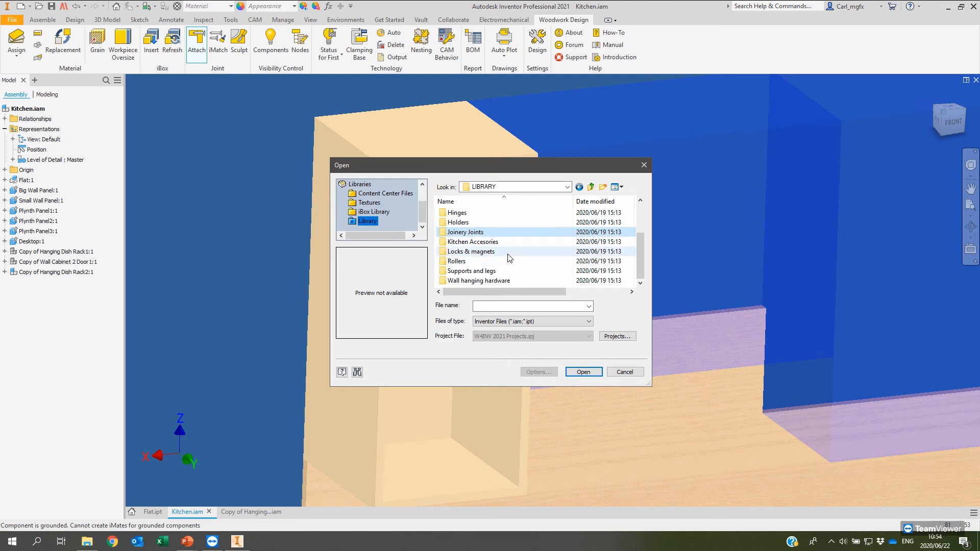
{"action": "scroll", "coordinate": [501, 235], "scroll_direction": "up", "scroll_amount": 1}
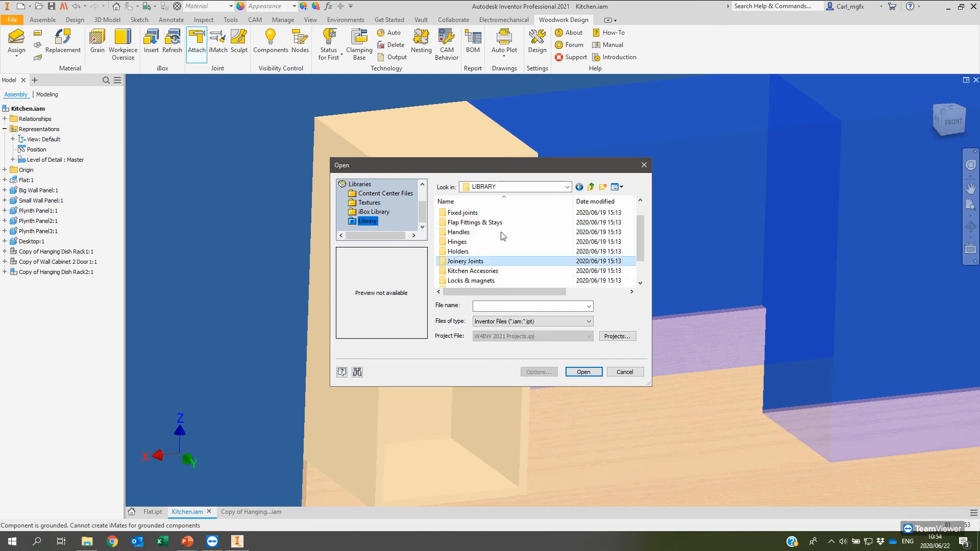
{"action": "double_click", "coordinate": [472, 250]}
{"action": "left_click", "coordinate": [491, 213]}
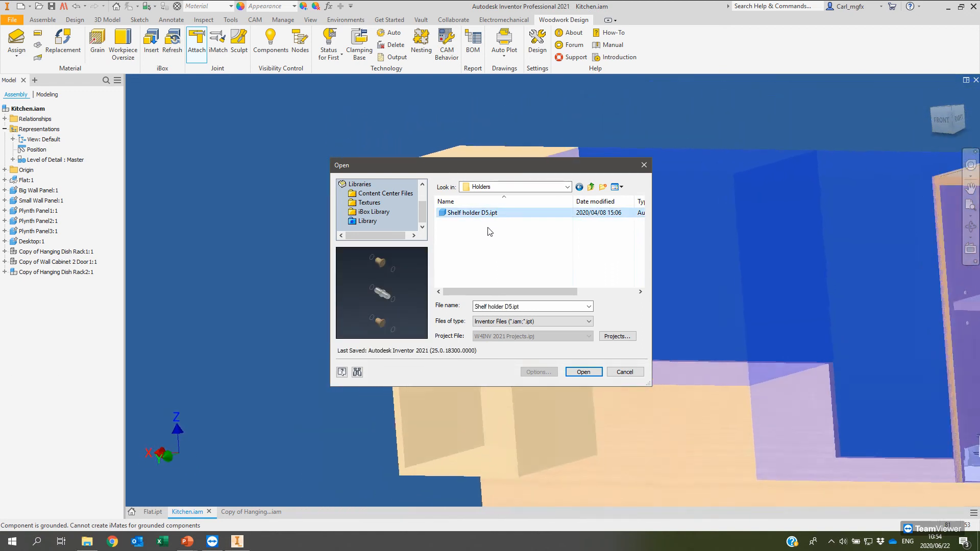
{"action": "left_click", "coordinate": [592, 372]}
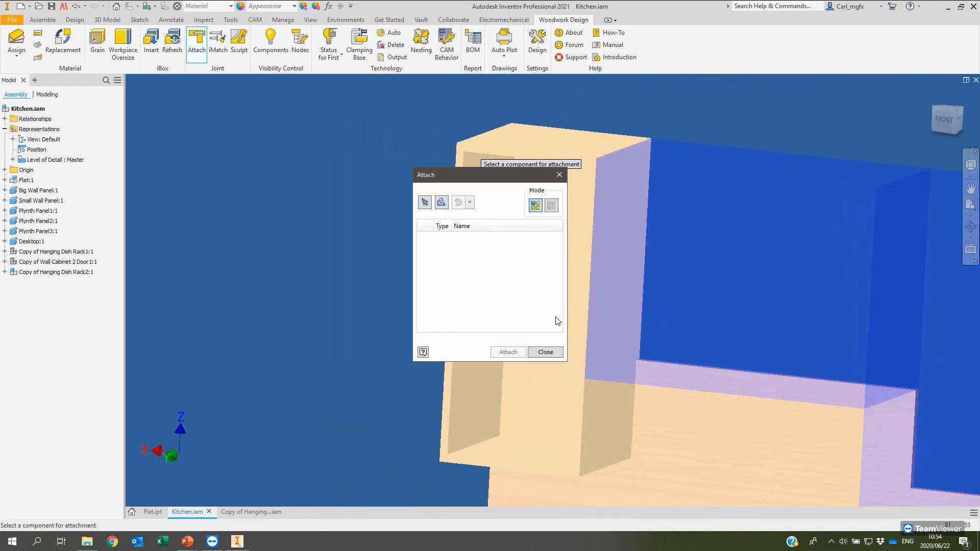
{"action": "left_click", "coordinate": [545, 352]}
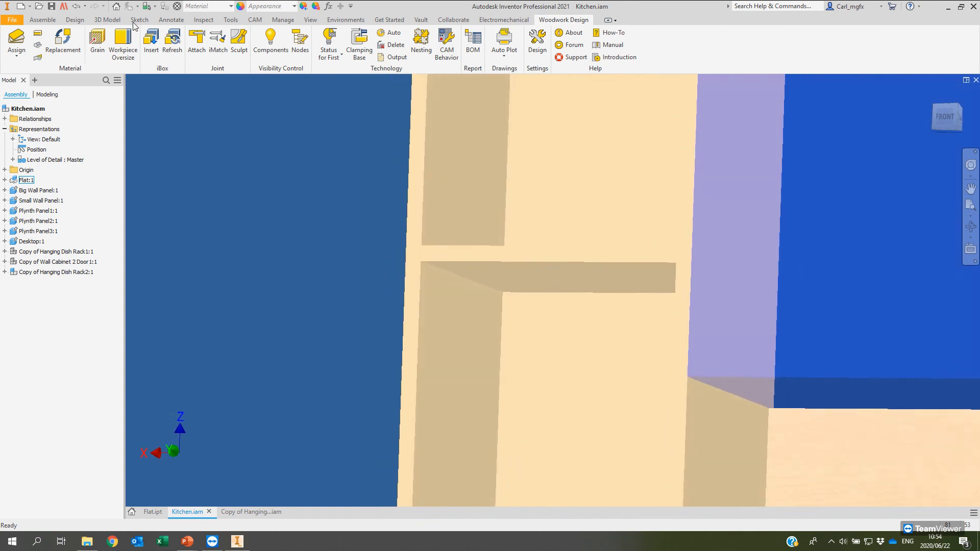
Step: Attach Shelf holder D5.ipt from the library's Holders folder, with the cap included and hole number 5
{"action": "left_click", "coordinate": [197, 43]}
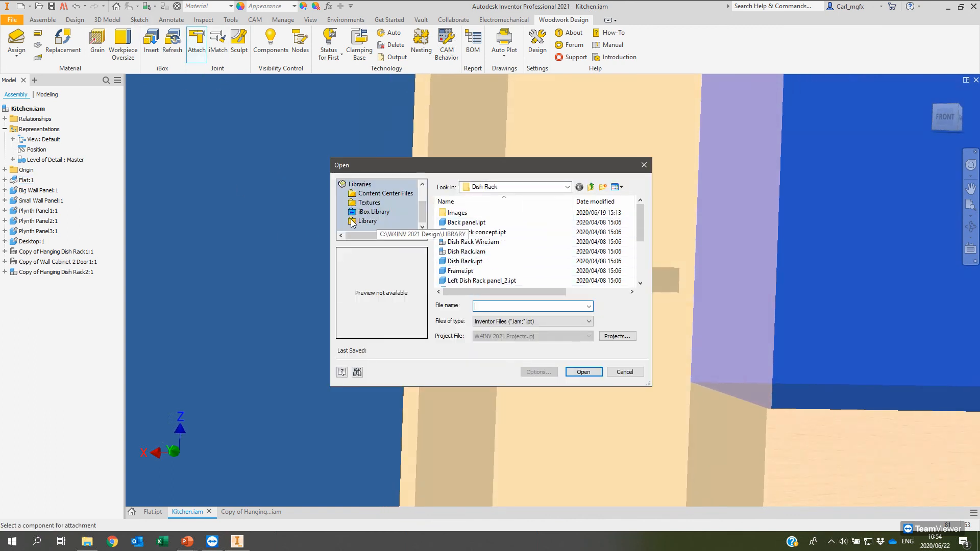
{"action": "left_click", "coordinate": [352, 222]}
{"action": "double_click", "coordinate": [461, 271]}
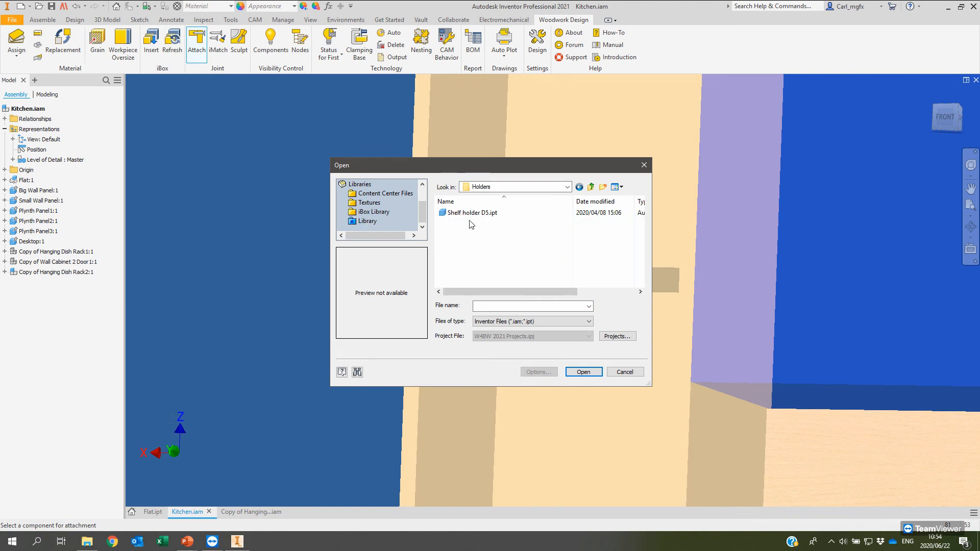
{"action": "left_click", "coordinate": [472, 213]}
{"action": "left_click", "coordinate": [583, 372]}
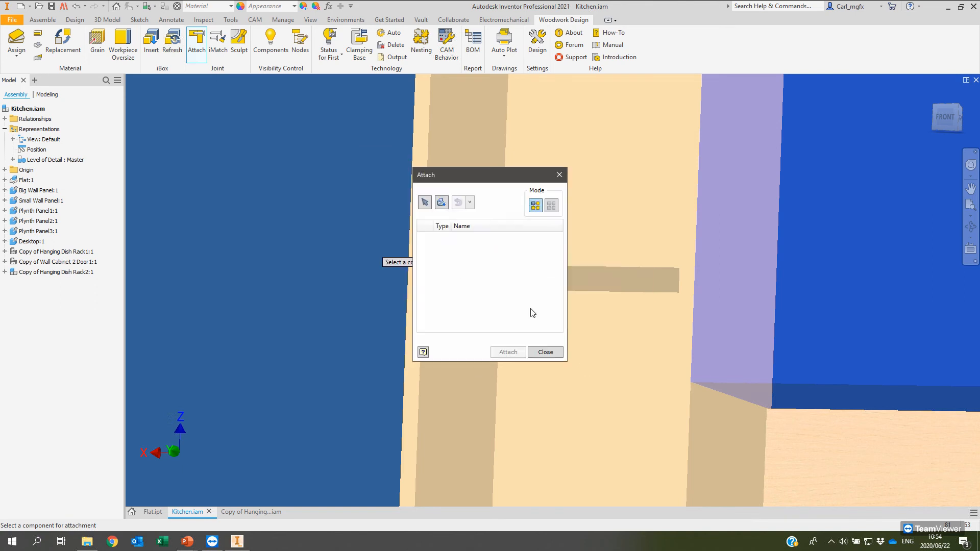
{"action": "left_click_drag", "start_coordinate": [462, 227], "coordinate": [246, 169]}
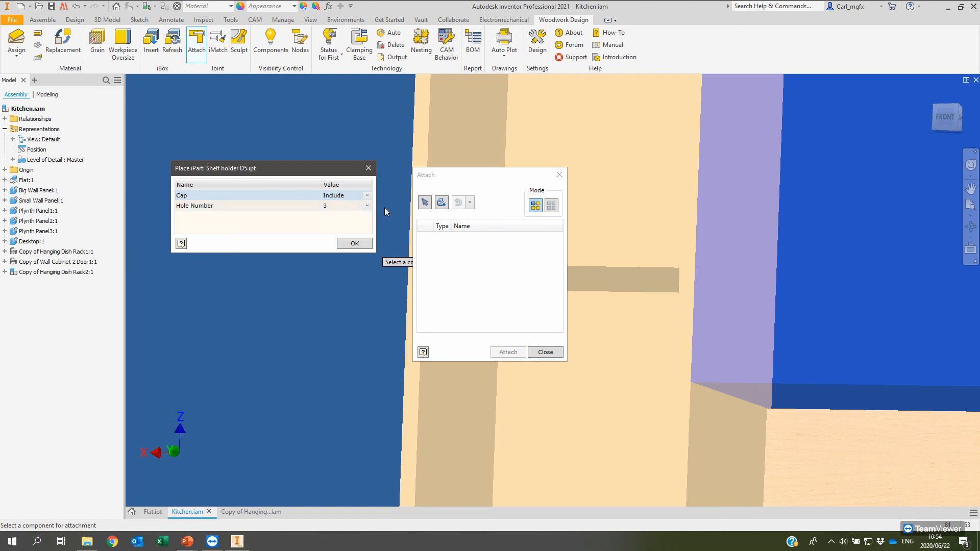
{"action": "left_click", "coordinate": [367, 205]}
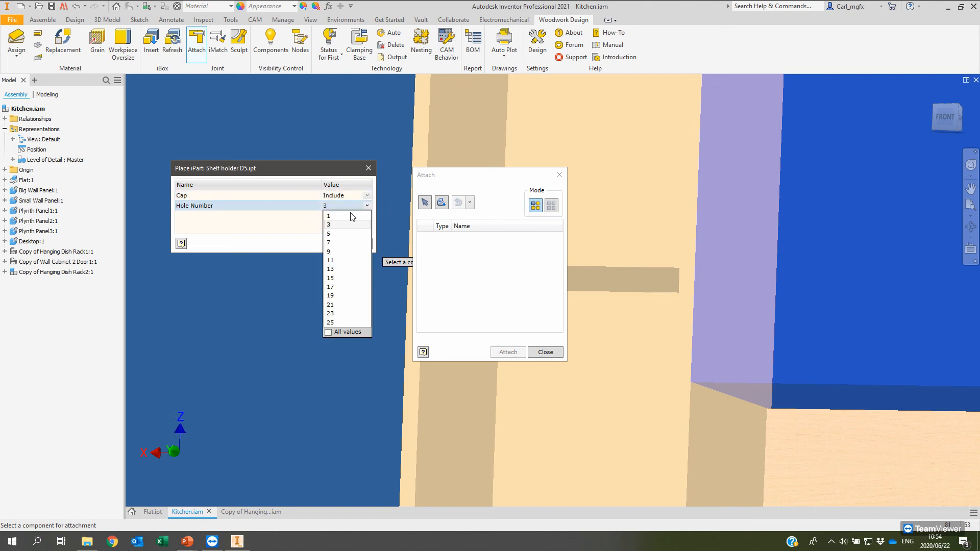
{"action": "left_click", "coordinate": [335, 235]}
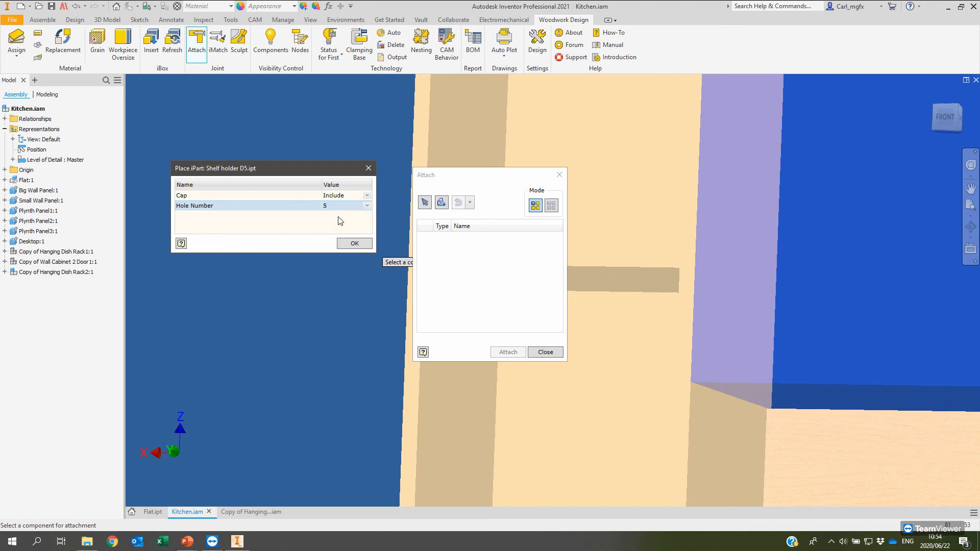
{"action": "left_click", "coordinate": [350, 243]}
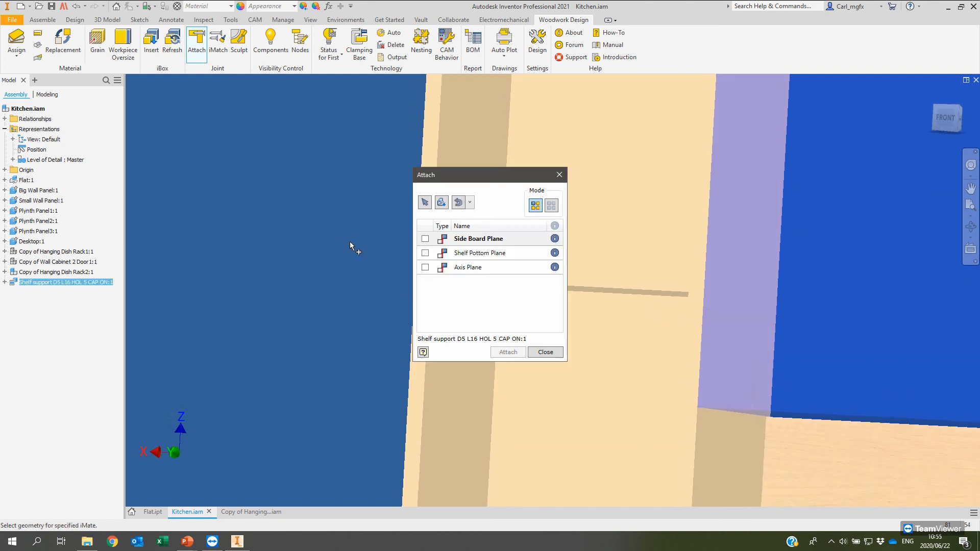
Step: Mate the shelf support to the open unit's inner side face, the shelf's underside and the shelf's front edge
{"action": "left_click_drag", "start_coordinate": [451, 174], "coordinate": [232, 173]}
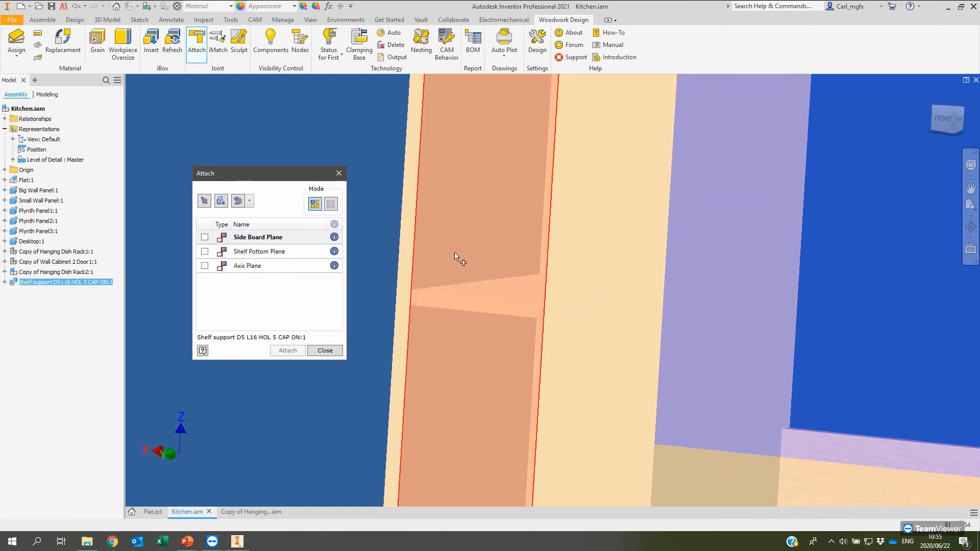
{"action": "left_click", "coordinate": [453, 240]}
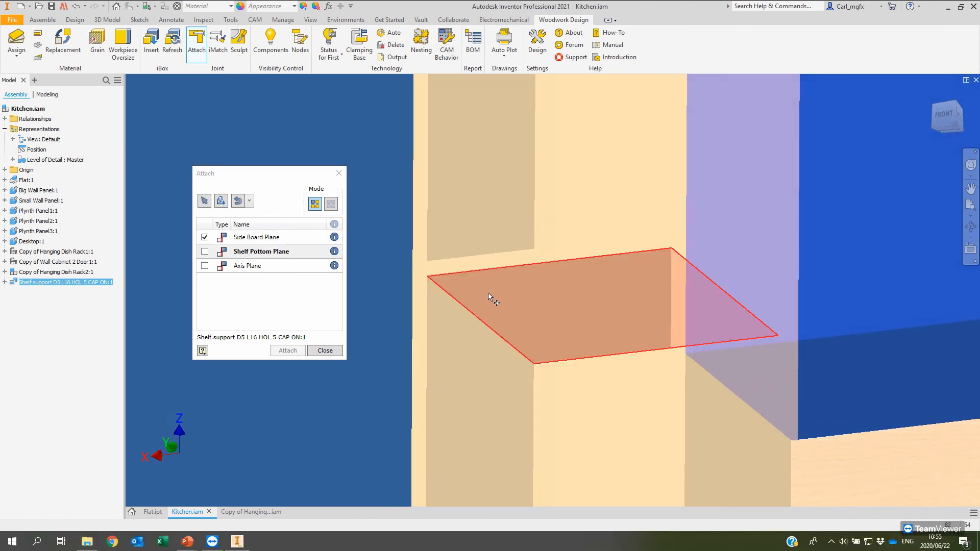
{"action": "left_click", "coordinate": [488, 295]}
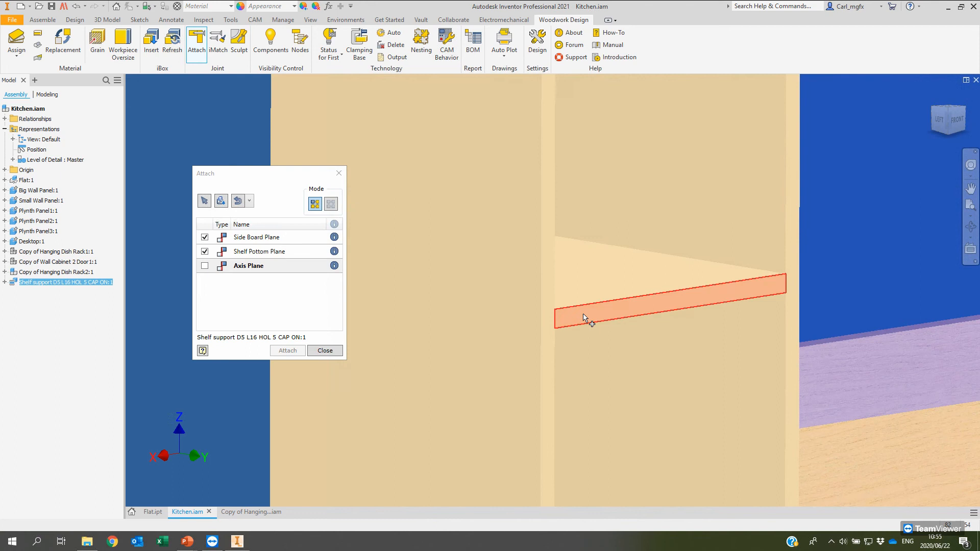
{"action": "left_click", "coordinate": [586, 320]}
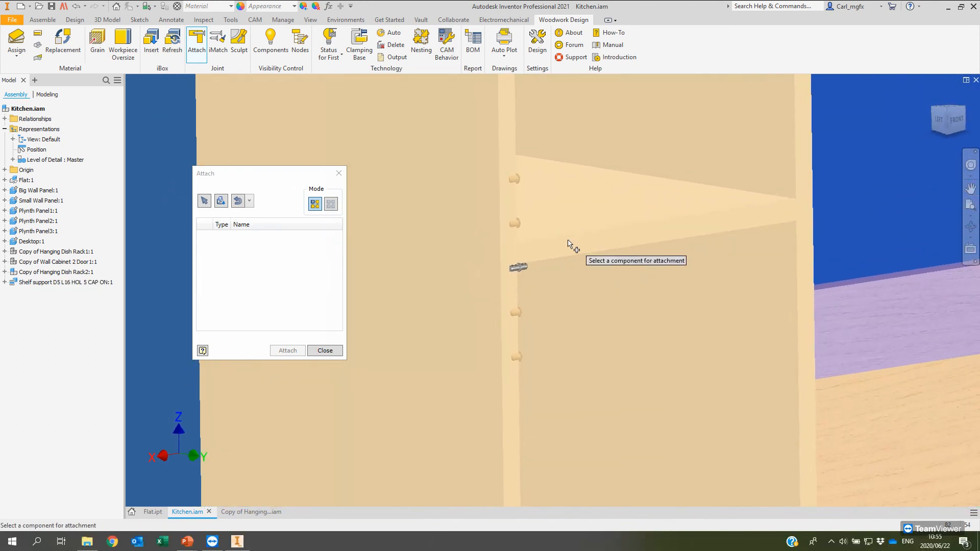
{"action": "left_click", "coordinate": [336, 351]}
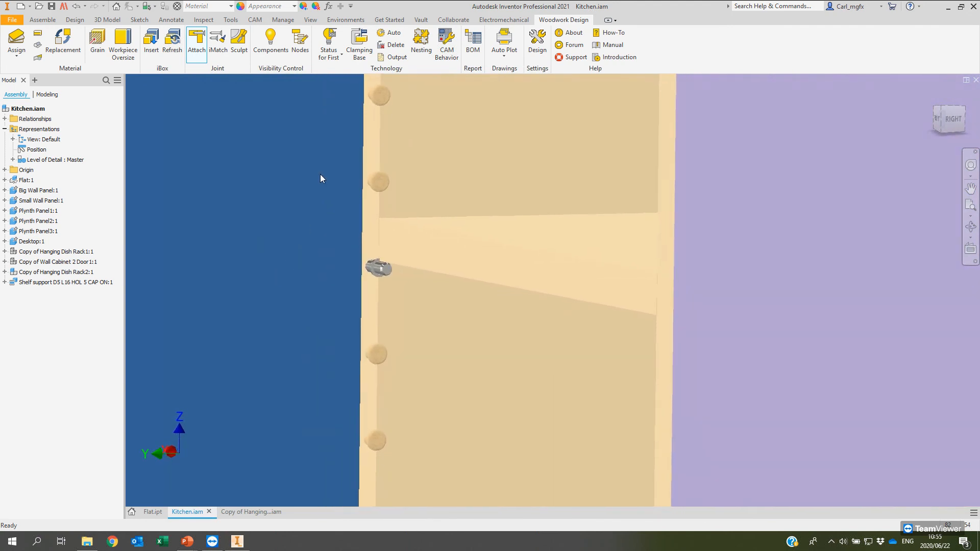
{"action": "key", "text": "Escape"}
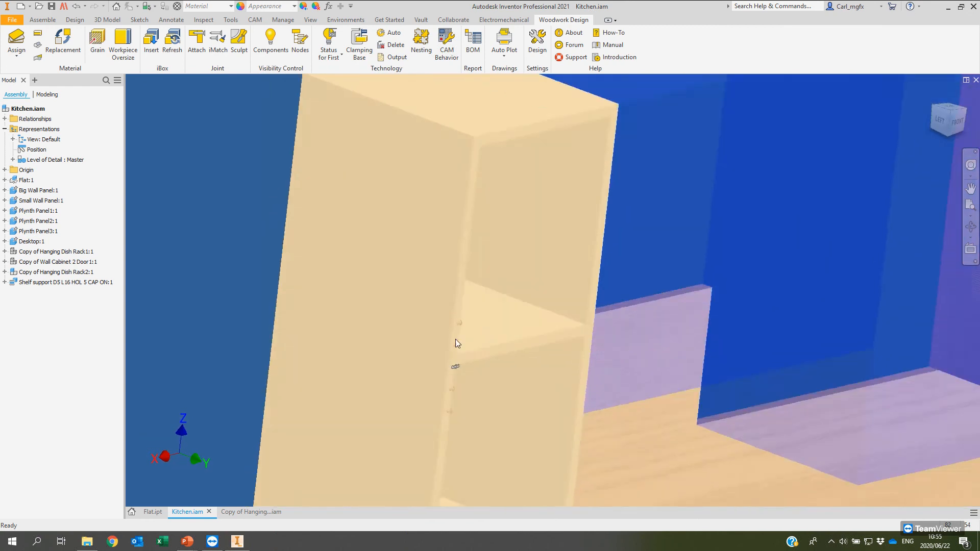
Step: Check the shelf support's position at the shelf's front edge and delete it
{"action": "scroll", "coordinate": [427, 299], "scroll_direction": "down", "scroll_amount": 5}
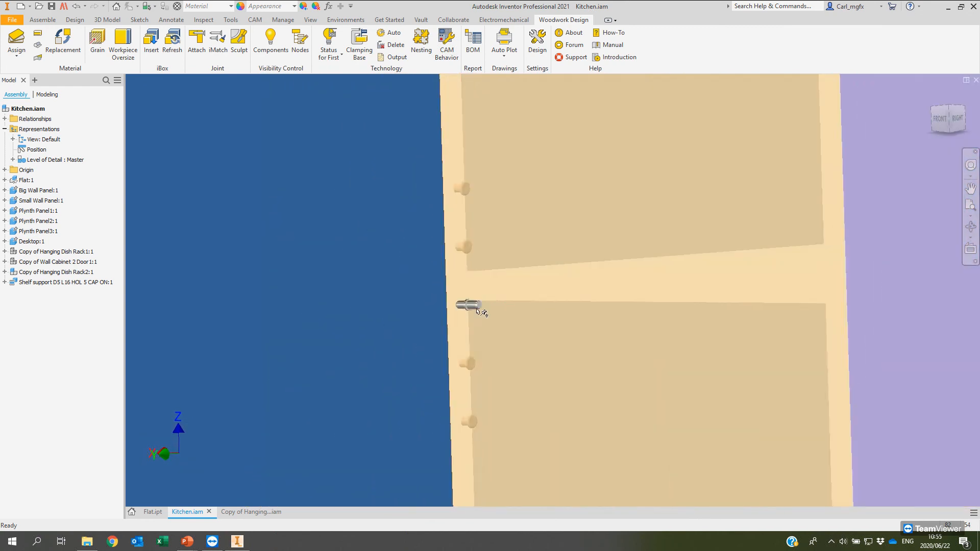
{"action": "scroll", "coordinate": [455, 321], "scroll_direction": "up", "scroll_amount": 2}
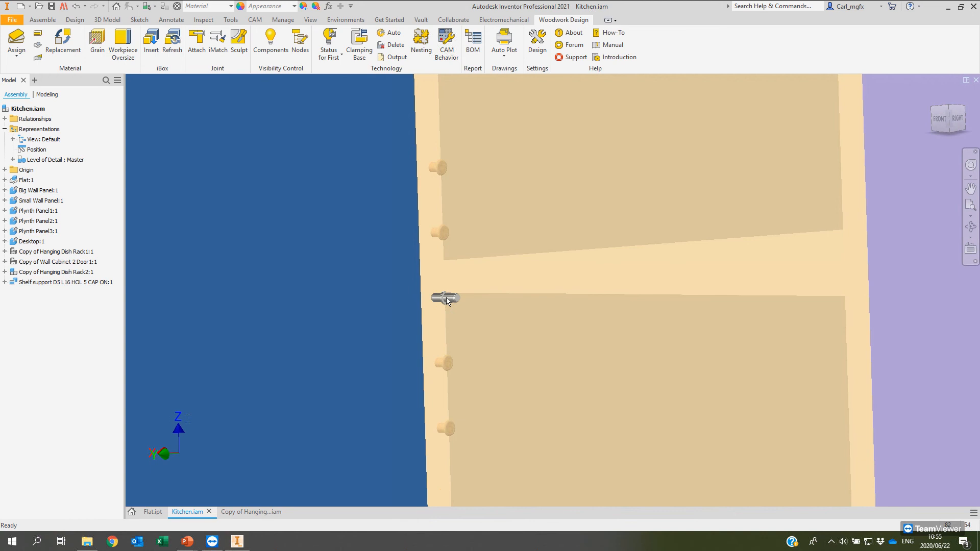
{"action": "scroll", "coordinate": [441, 299], "scroll_direction": "up", "scroll_amount": 3}
{"action": "middle_click_drag", "start_coordinate": [440, 300], "coordinate": [473, 291], "text": "shift"}
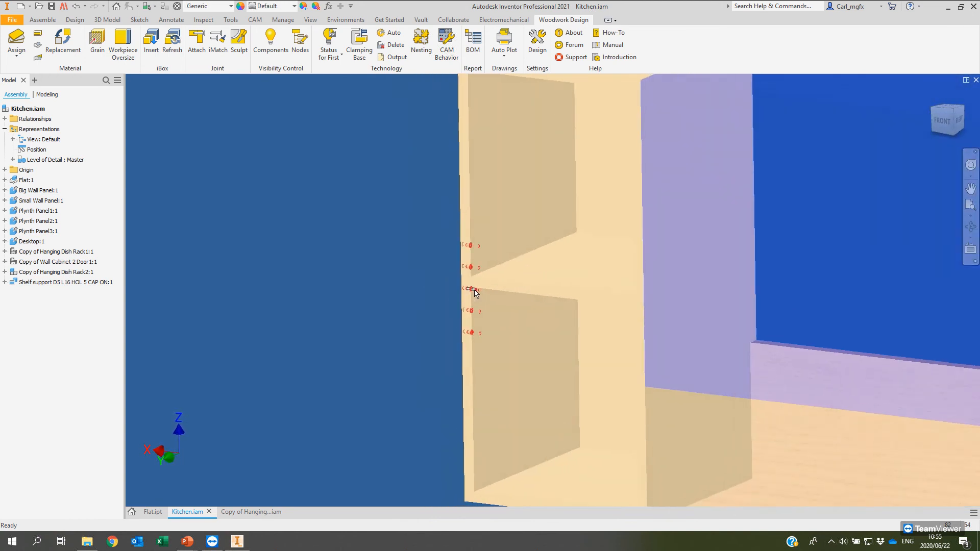
{"action": "key", "text": "Delete"}
Step: Create work planes offset inward from the open unit's front edge and from its back face, entering -16 mm for the back one
{"action": "middle_click_drag", "start_coordinate": [275, 210], "coordinate": [251, 171], "text": "shift"}
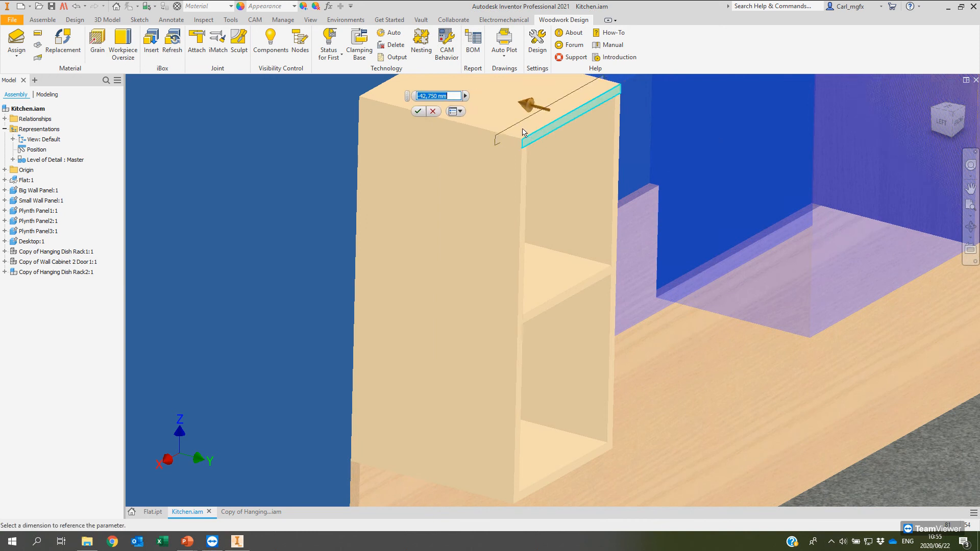
{"action": "key", "text": "ctrl+z"}
{"action": "middle_click_drag", "start_coordinate": [459, 142], "coordinate": [364, 158], "text": "shift"}
{"action": "key", "text": "]"}
{"action": "left_click_drag", "start_coordinate": [426, 199], "coordinate": [436, 201]}
{"action": "type", "text": "-"}
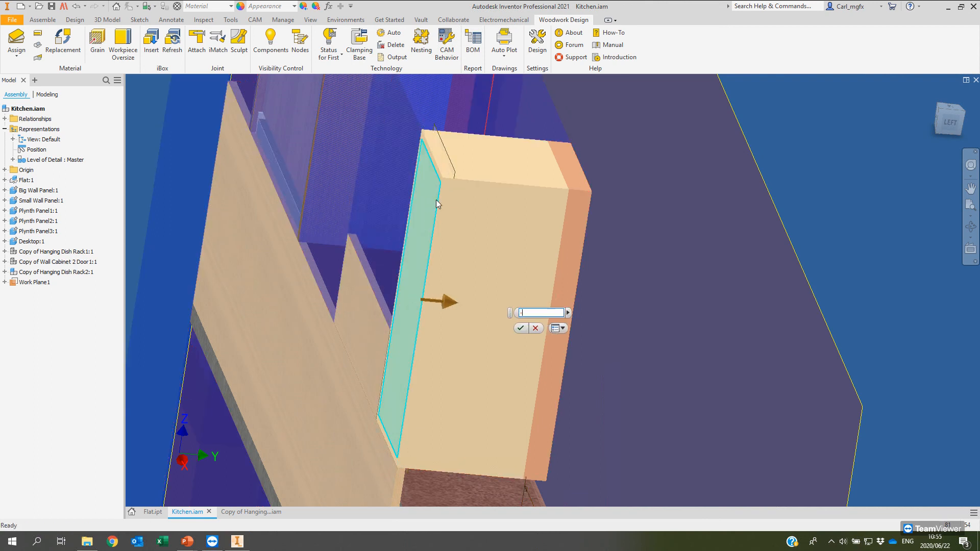
{"action": "type", "text": "16"}
{"action": "key", "text": "Return"}
Step: Attach the 5-hole shelf support again, mated to the unit's inner side face, the shelf's underside and the front work plane
{"action": "middle_click_drag", "start_coordinate": [438, 201], "coordinate": [159, 50], "text": "shift"}
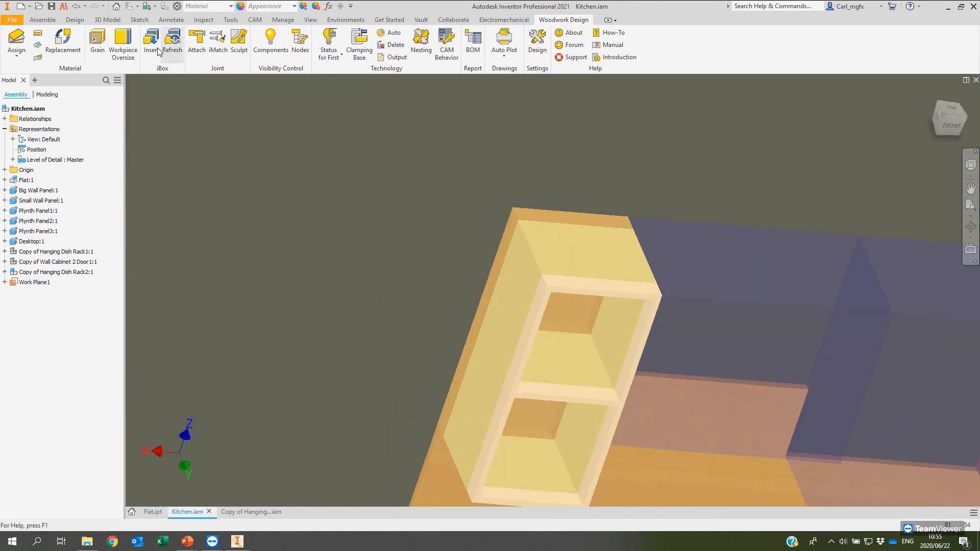
{"action": "left_click", "coordinate": [196, 41]}
{"action": "middle_click_drag", "start_coordinate": [301, 265], "coordinate": [402, 257], "text": "shift"}
{"action": "scroll", "coordinate": [402, 257], "scroll_direction": "down", "scroll_amount": 1}
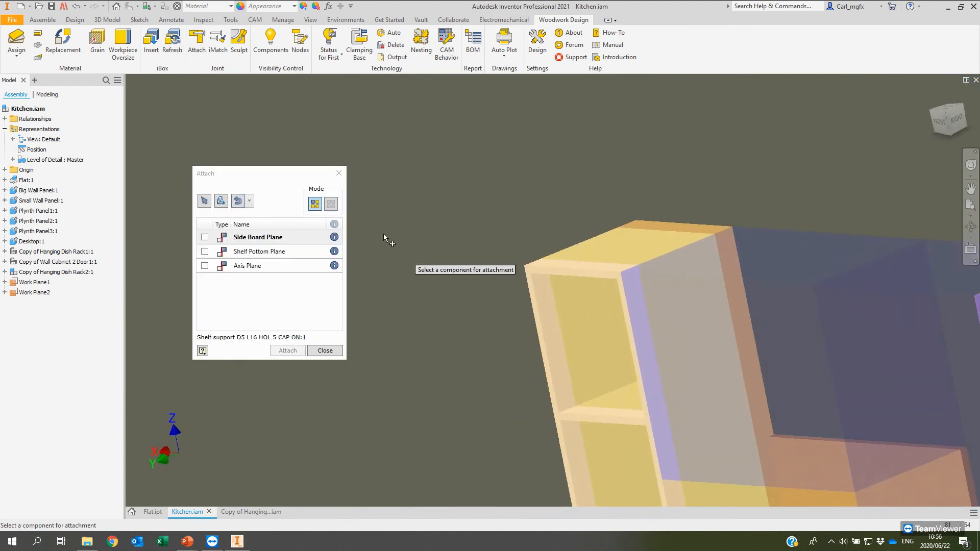
{"action": "scroll", "coordinate": [533, 272], "scroll_direction": "down", "scroll_amount": 2}
{"action": "left_click", "coordinate": [550, 312]}
{"action": "middle_click_drag", "start_coordinate": [593, 385], "coordinate": [611, 326], "text": "shift"}
{"action": "left_click", "coordinate": [627, 384]}
{"action": "middle_click_drag", "start_coordinate": [619, 398], "coordinate": [458, 343], "text": "shift"}
{"action": "left_click", "coordinate": [470, 315]}
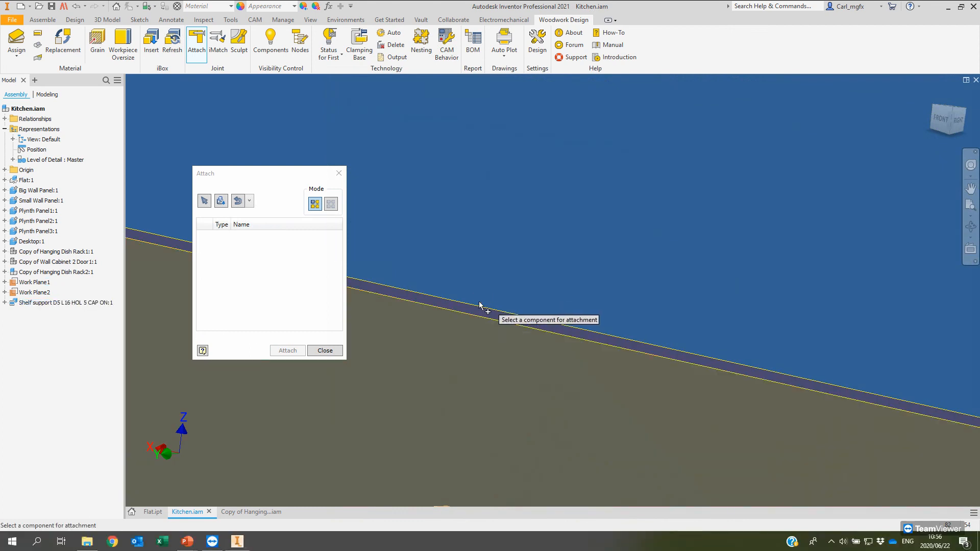
Step: Attach the 5-hole shelf support in multiple-instance mode, mated to the open unit's inner side faces, the shelf's underside and both work planes
{"action": "scroll", "coordinate": [354, 259], "scroll_direction": "down", "scroll_amount": 5}
{"action": "scroll", "coordinate": [449, 219], "scroll_direction": "up", "scroll_amount": 8}
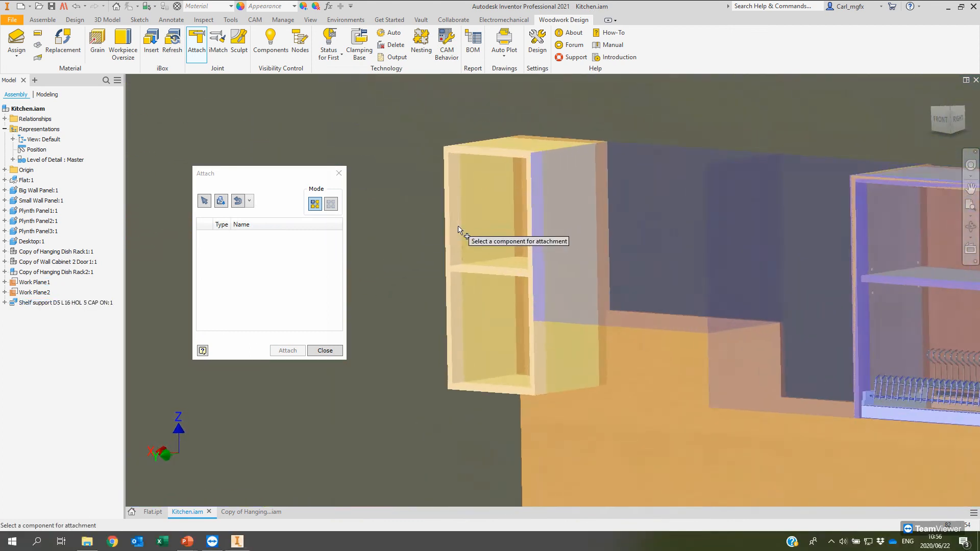
{"action": "middle_click_drag", "start_coordinate": [455, 236], "coordinate": [425, 240], "text": "shift"}
{"action": "scroll", "coordinate": [425, 240], "scroll_direction": "up", "scroll_amount": 4}
{"action": "middle_click_drag", "start_coordinate": [598, 259], "coordinate": [567, 236], "text": "shift"}
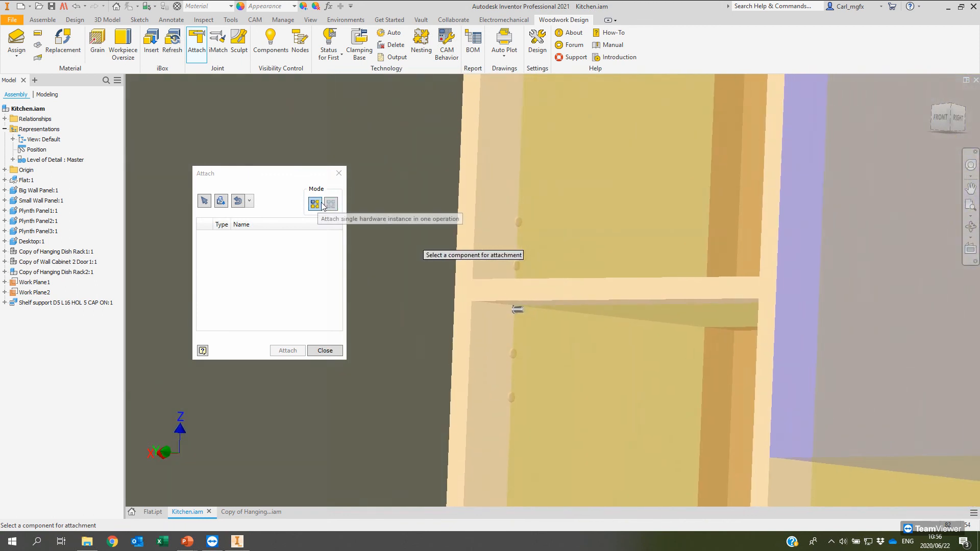
{"action": "left_click", "coordinate": [330, 204]}
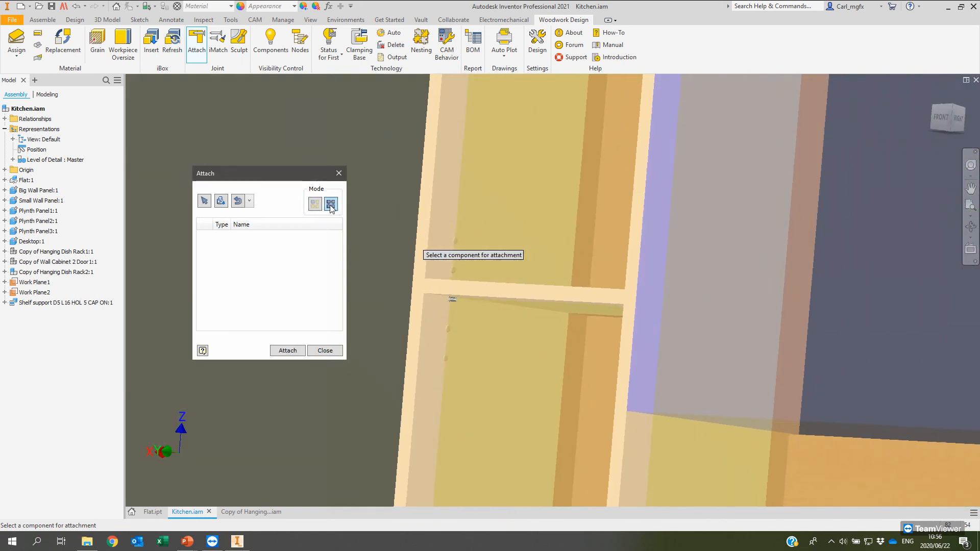
{"action": "left_click", "coordinate": [238, 202]}
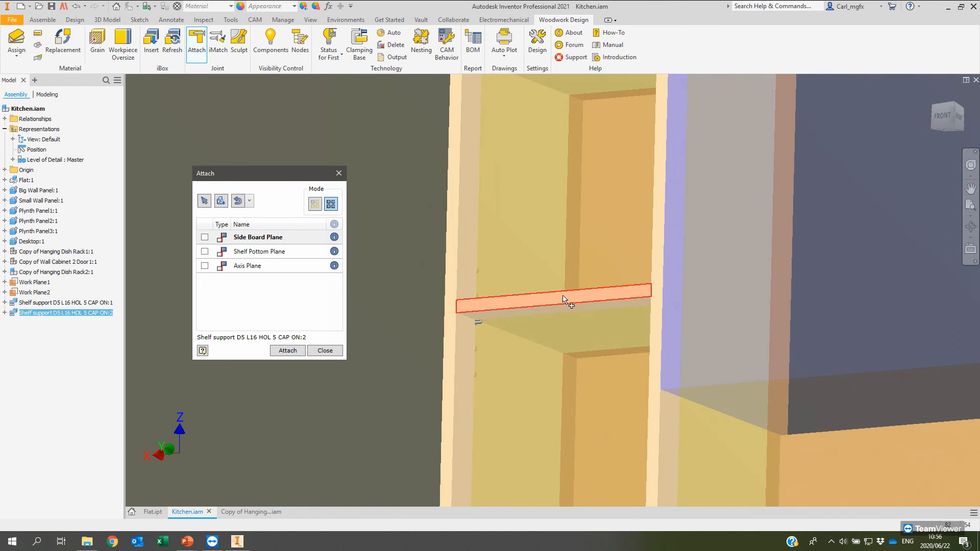
{"action": "left_click", "coordinate": [527, 274]}
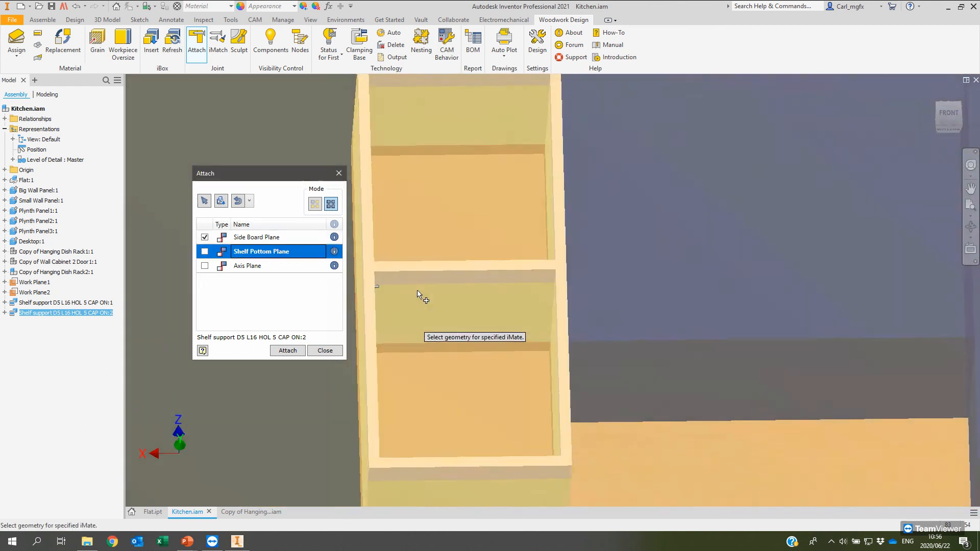
{"action": "left_click", "coordinate": [417, 294]}
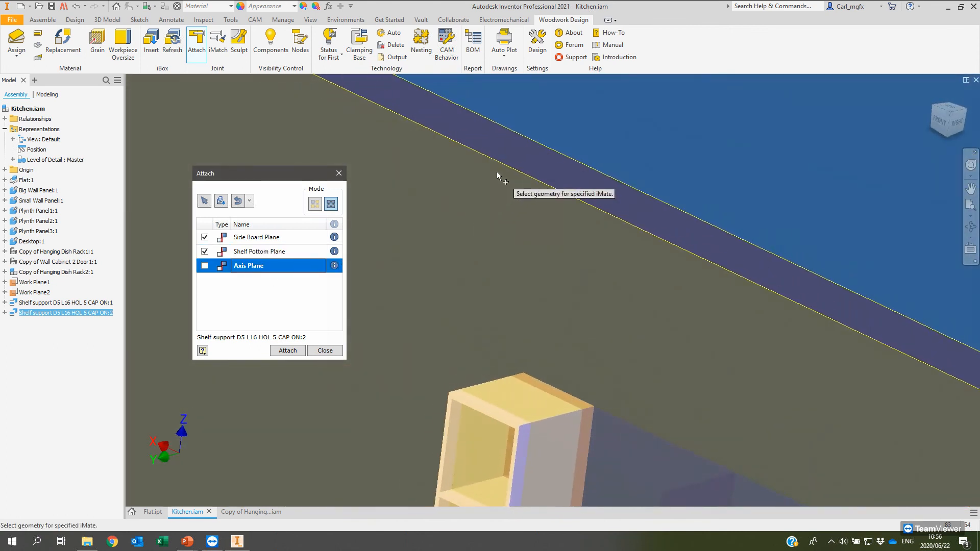
{"action": "left_click", "coordinate": [547, 133]}
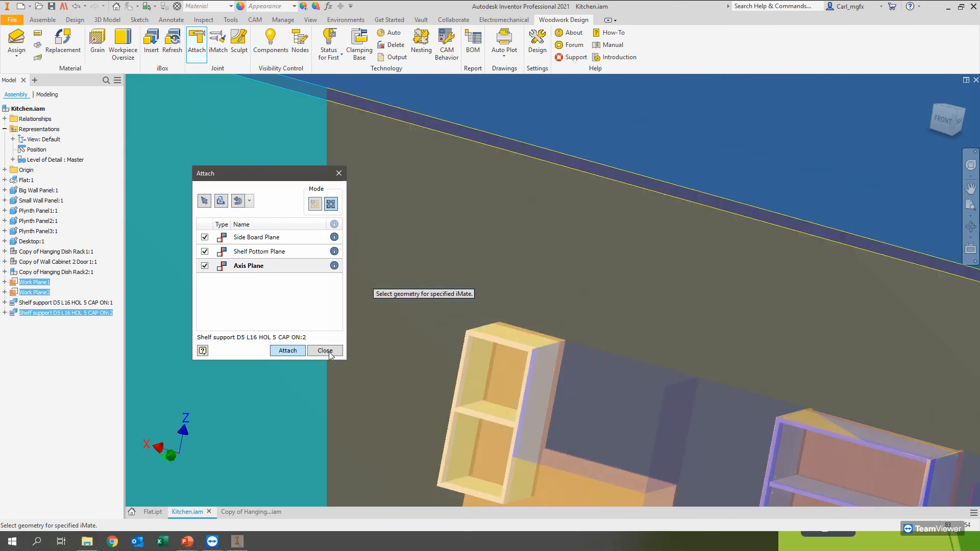
{"action": "left_click", "coordinate": [329, 351]}
Step: Hide Work Plane1 and Work Plane2 and show the whole kitchen in the home view
{"action": "left_click", "coordinate": [49, 291]}
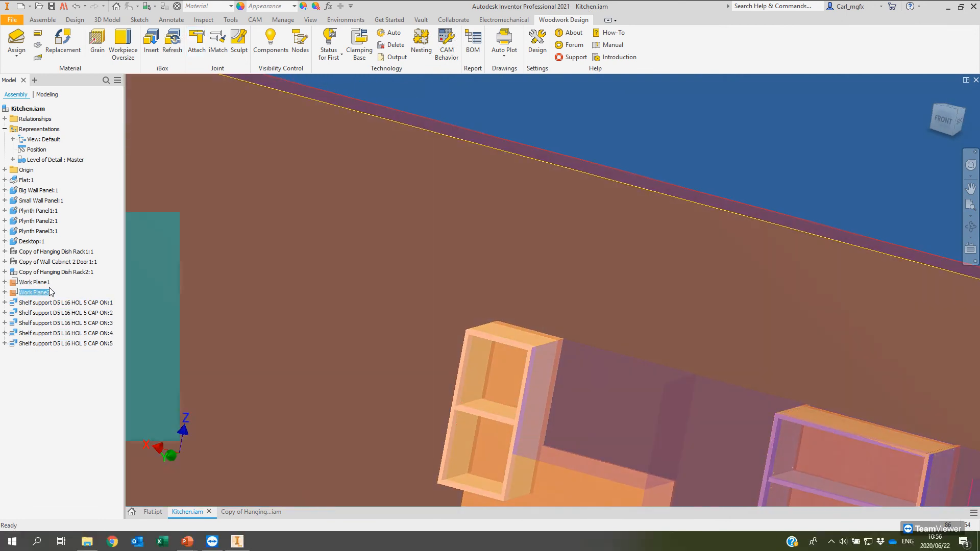
{"action": "left_click", "coordinate": [45, 282], "text": "ctrl"}
{"action": "right_click", "coordinate": [45, 281]}
{"action": "left_click", "coordinate": [81, 372]}
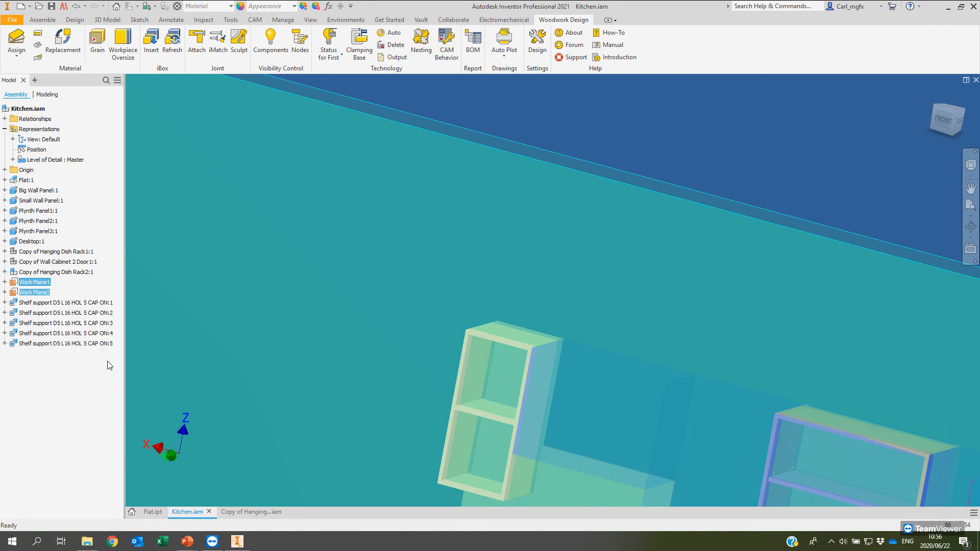
{"action": "scroll", "coordinate": [431, 309], "scroll_direction": "up", "scroll_amount": 8}
{"action": "middle_click_drag", "start_coordinate": [476, 269], "coordinate": [230, 265], "text": "shift"}
{"action": "key", "text": "F6"}
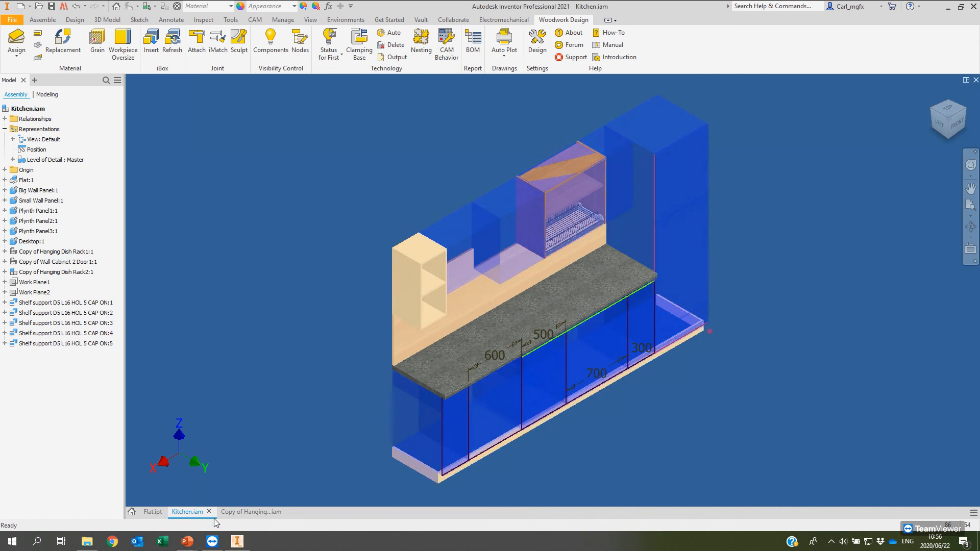
Step: Open the Woodwork for Inventor bill of materials for Copy of Hanging Dish Rack2.iam
{"action": "left_click", "coordinate": [244, 512]}
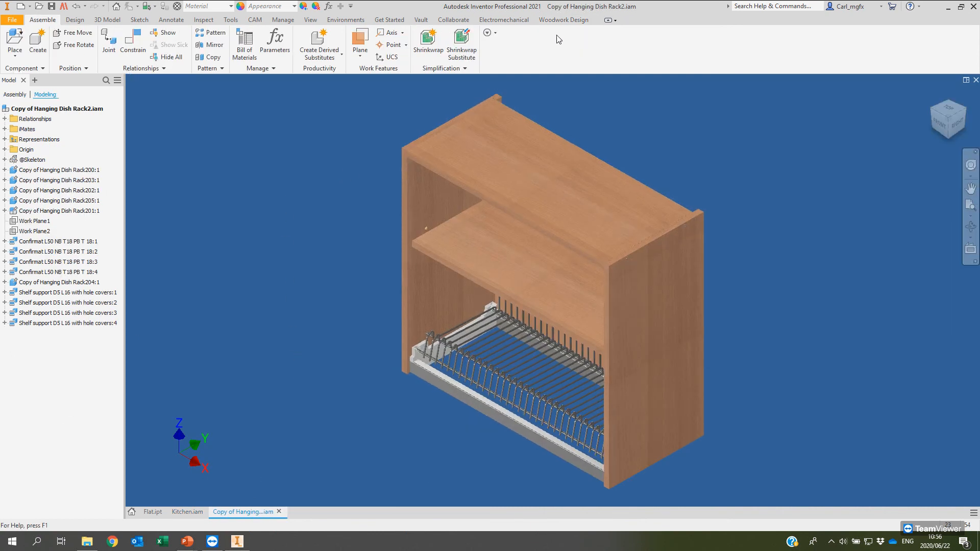
{"action": "left_click", "coordinate": [503, 19]}
{"action": "left_click", "coordinate": [563, 19]}
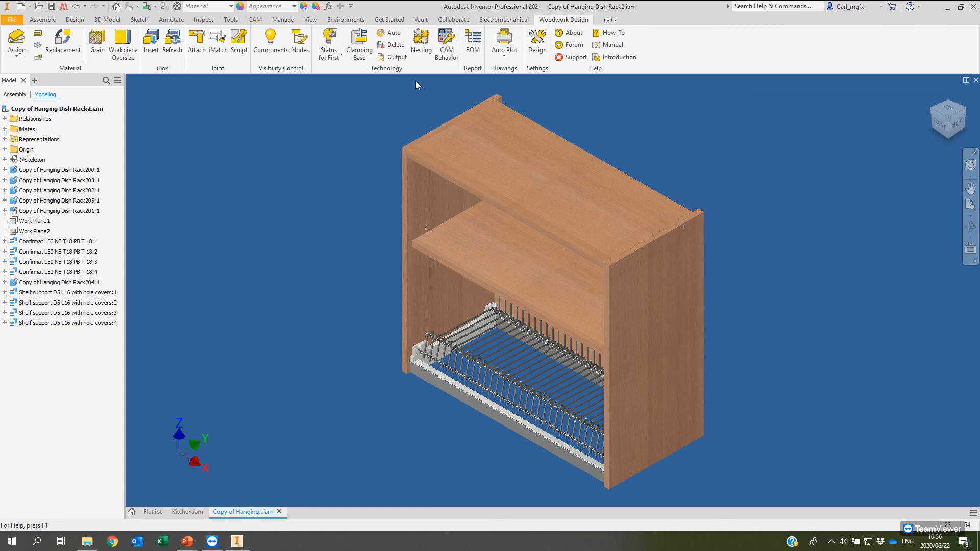
{"action": "left_click", "coordinate": [473, 45]}
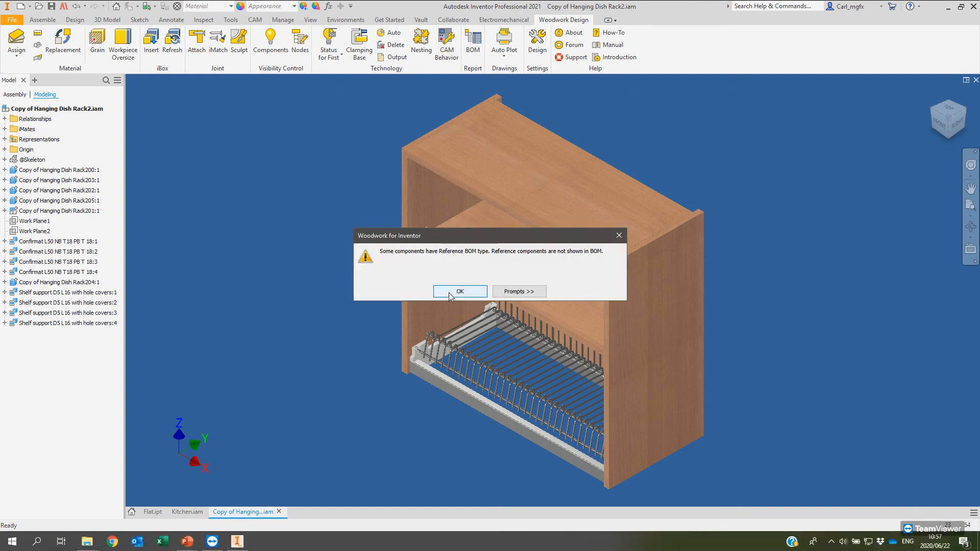
{"action": "left_click", "coordinate": [452, 293]}
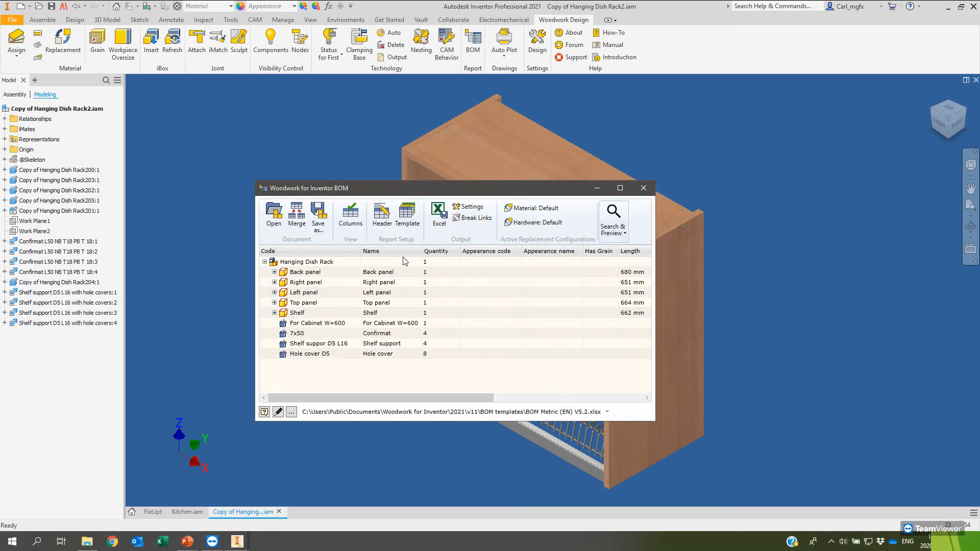
Step: Expand the back panel in the bill of materials and examine its workpiece's material and appearance
{"action": "left_click", "coordinate": [274, 272]}
{"action": "left_click", "coordinate": [284, 282]}
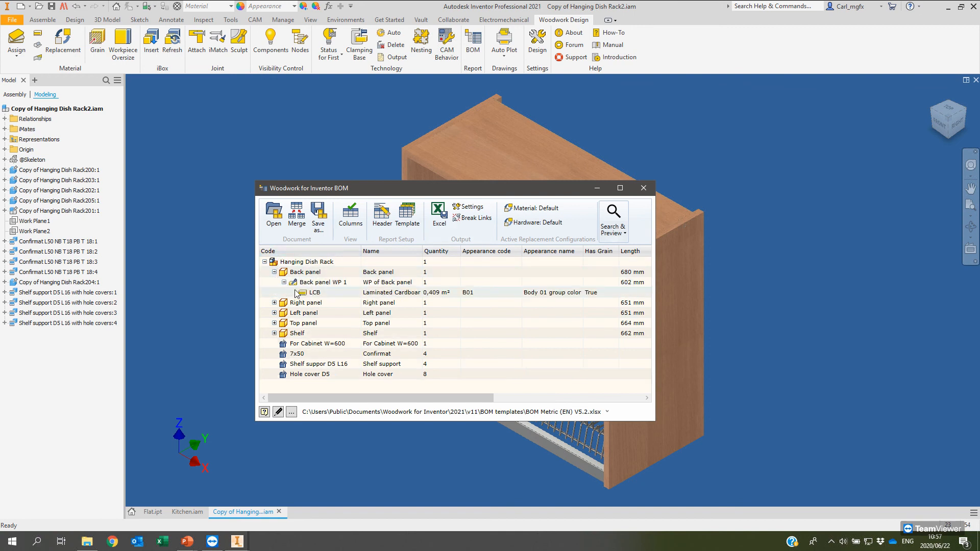
{"action": "left_click", "coordinate": [390, 295]}
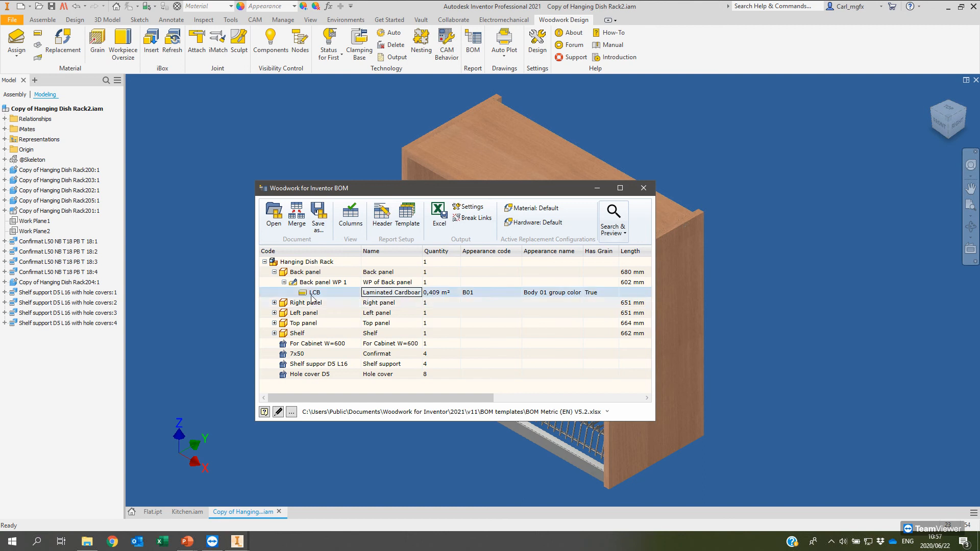
{"action": "left_click", "coordinate": [566, 293]}
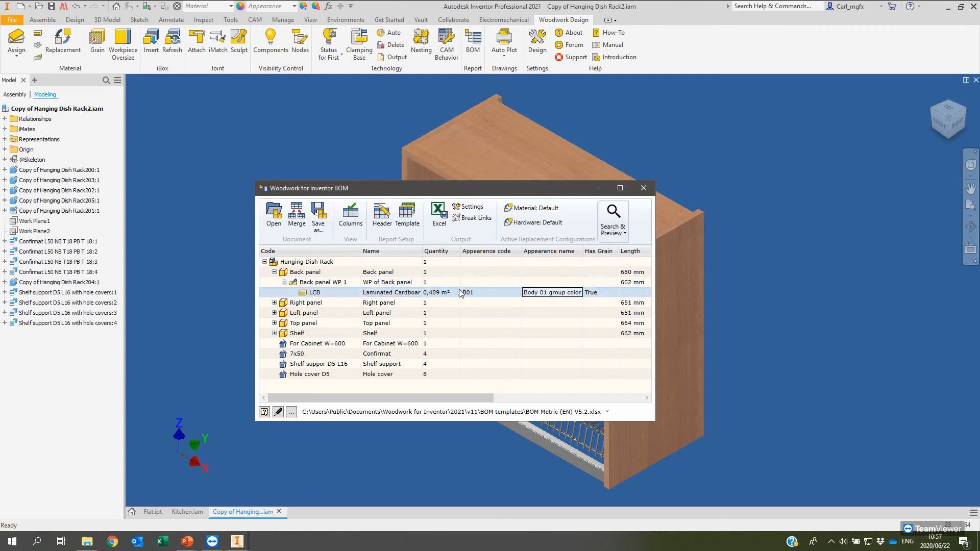
Step: Expand the right panel's four workpieces in the bill of materials and examine their board and edge-band materials
{"action": "left_click", "coordinate": [275, 303]}
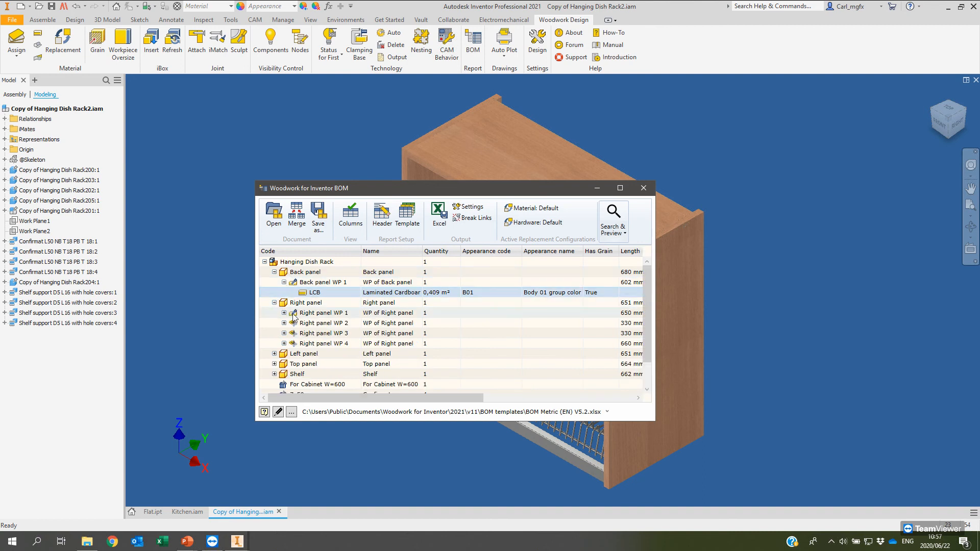
{"action": "left_click", "coordinate": [284, 314]}
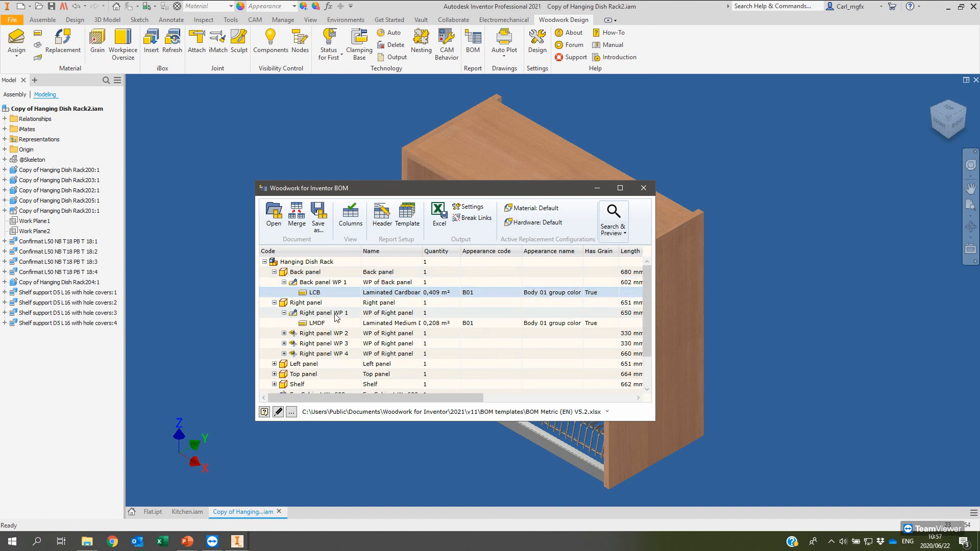
{"action": "left_click", "coordinate": [321, 323]}
{"action": "left_click", "coordinate": [284, 334]}
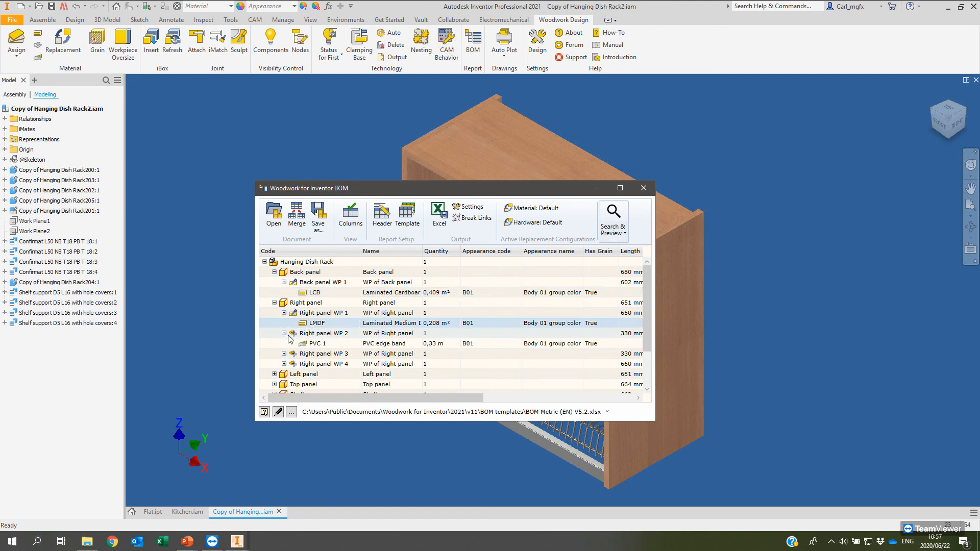
{"action": "left_click", "coordinate": [306, 343]}
{"action": "left_click", "coordinate": [284, 354]}
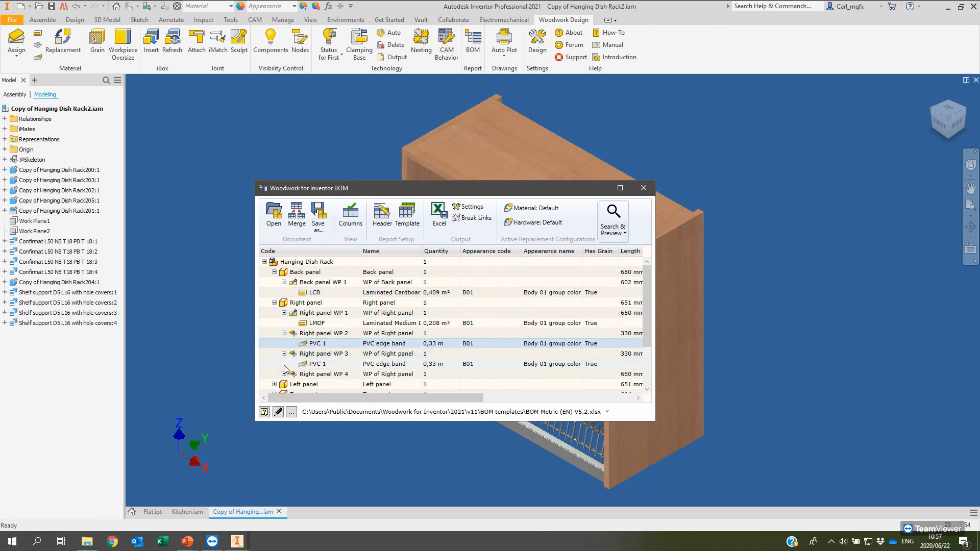
{"action": "left_click", "coordinate": [308, 374]}
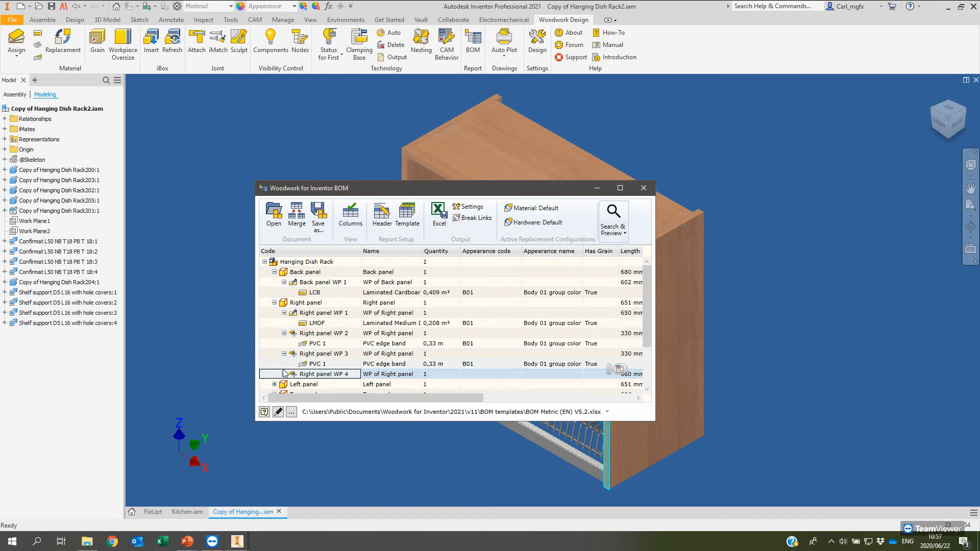
{"action": "left_click", "coordinate": [284, 374]}
{"action": "scroll", "coordinate": [306, 357], "scroll_direction": "down", "scroll_amount": 2}
{"action": "scroll", "coordinate": [350, 313], "scroll_direction": "up", "scroll_amount": 2}
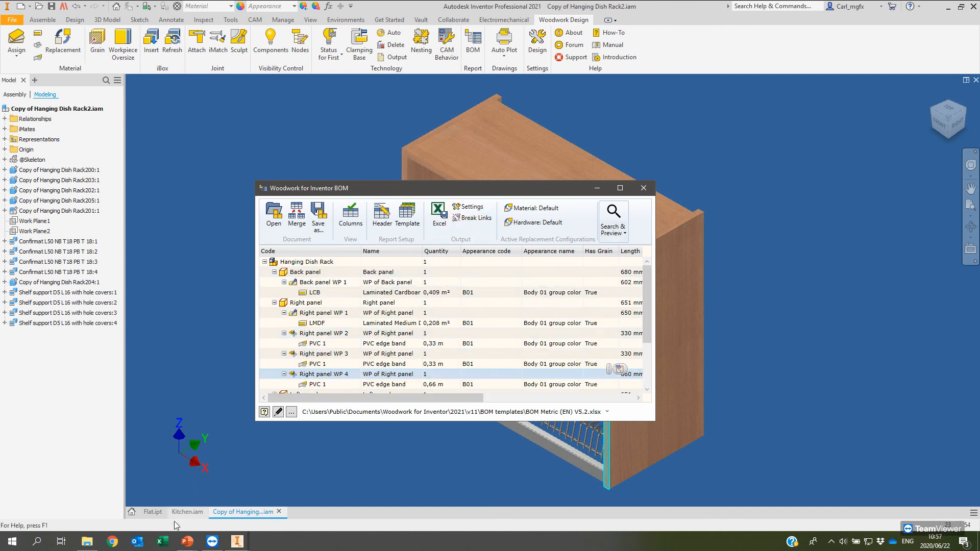
Step: Open the recent workbook Copy of Wall Cabinet 2 Door1.xlsx in Excel and maximize its window
{"action": "left_click", "coordinate": [167, 547]}
{"action": "right_click", "coordinate": [168, 548]}
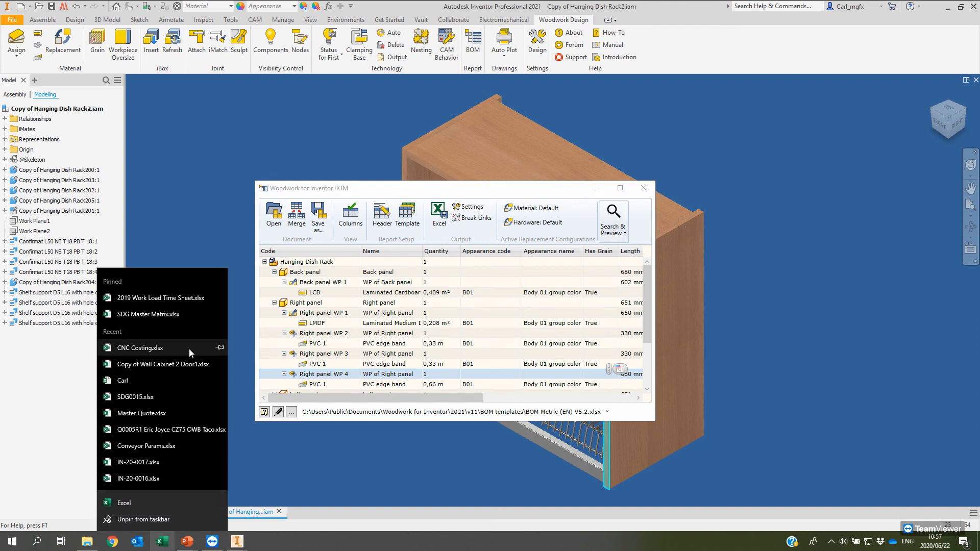
{"action": "left_click", "coordinate": [194, 364]}
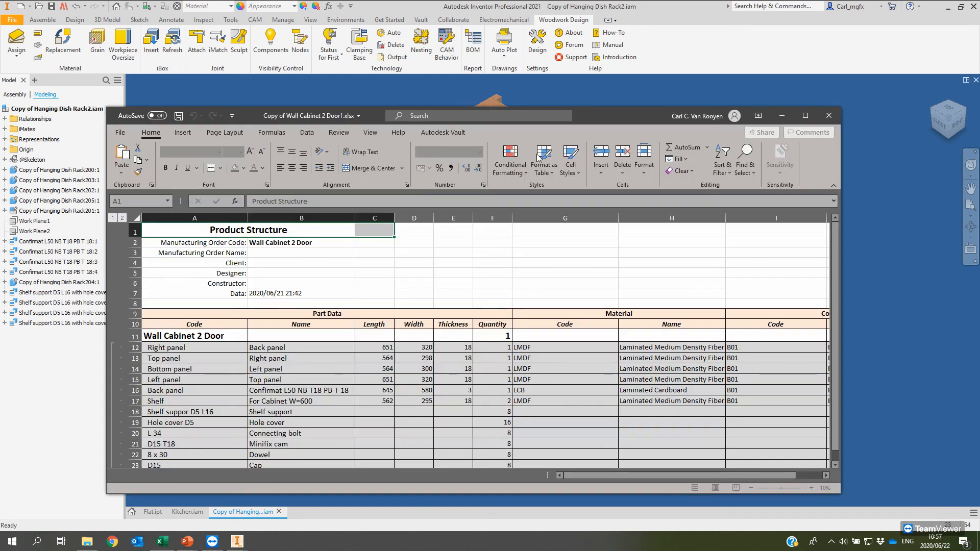
{"action": "left_click", "coordinate": [805, 115]}
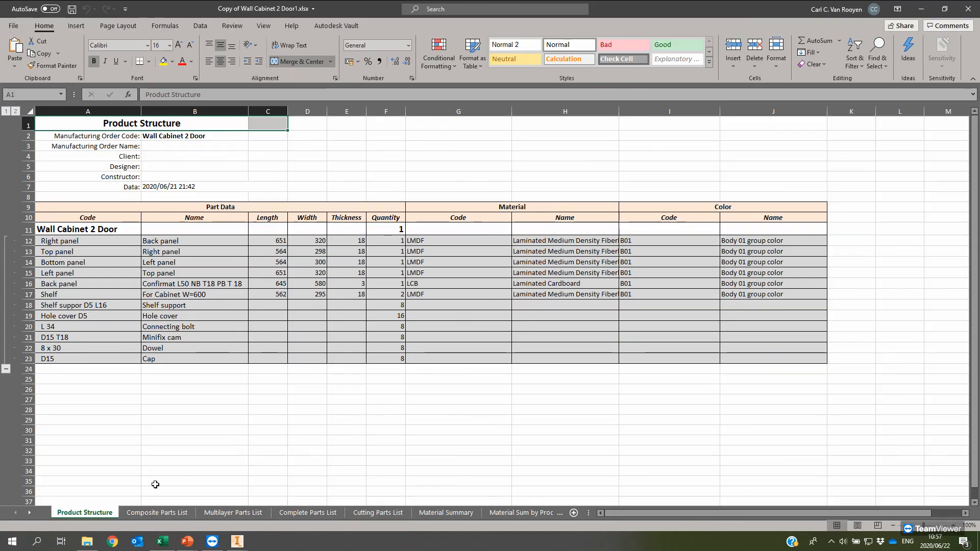
{"action": "left_click", "coordinate": [237, 542]}
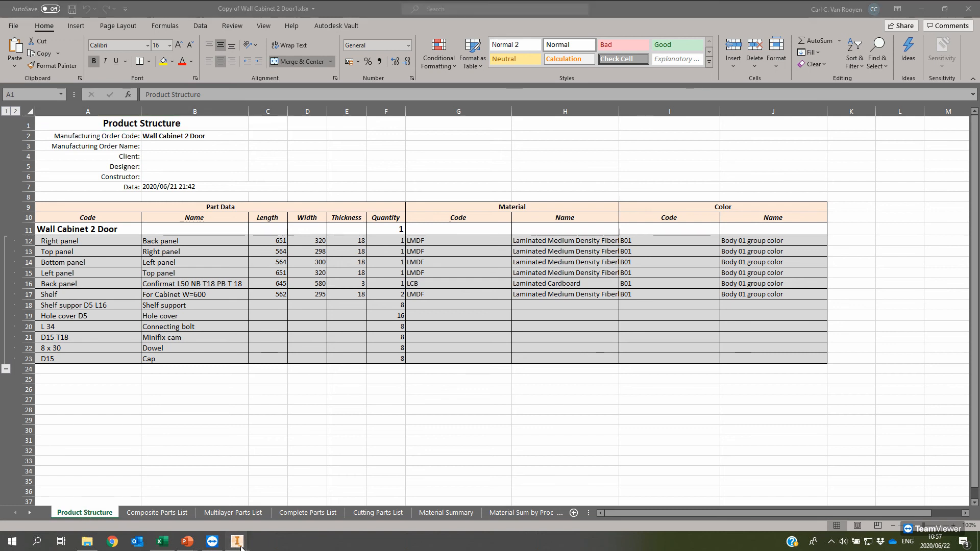
{"action": "left_click", "coordinate": [271, 498]}
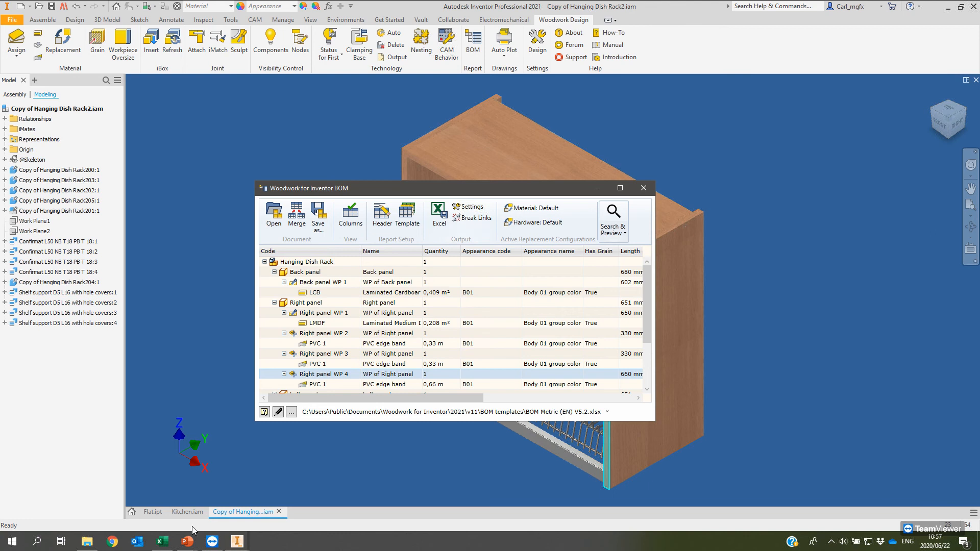
{"action": "left_click", "coordinate": [237, 542]}
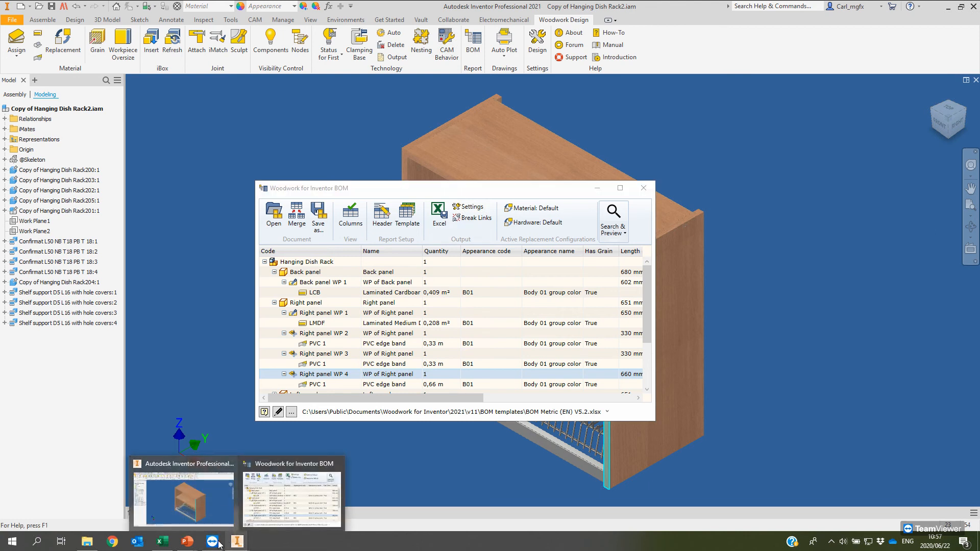
{"action": "left_click", "coordinate": [162, 541]}
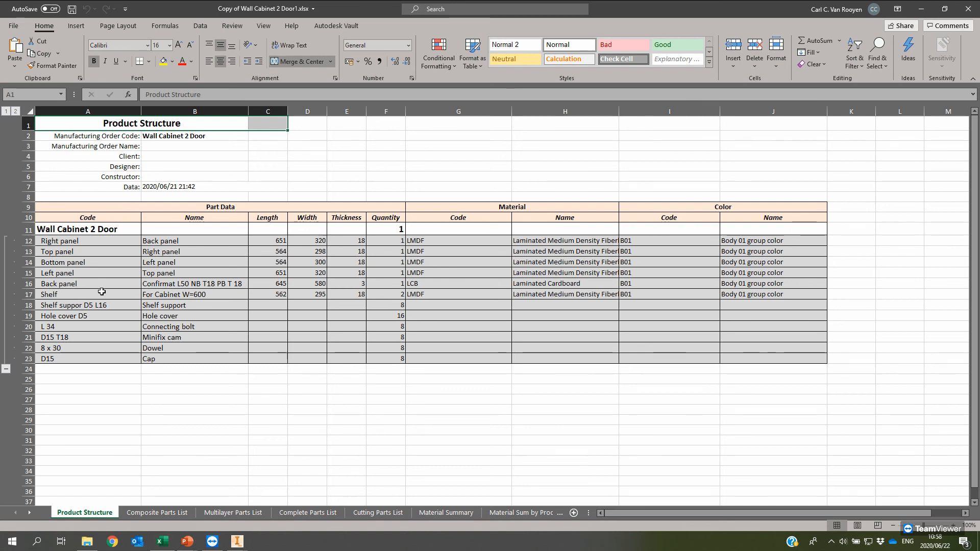
Step: Examine the length, width and thickness values of the panels in the Complete Parts List sheet
{"action": "left_click", "coordinate": [308, 512]}
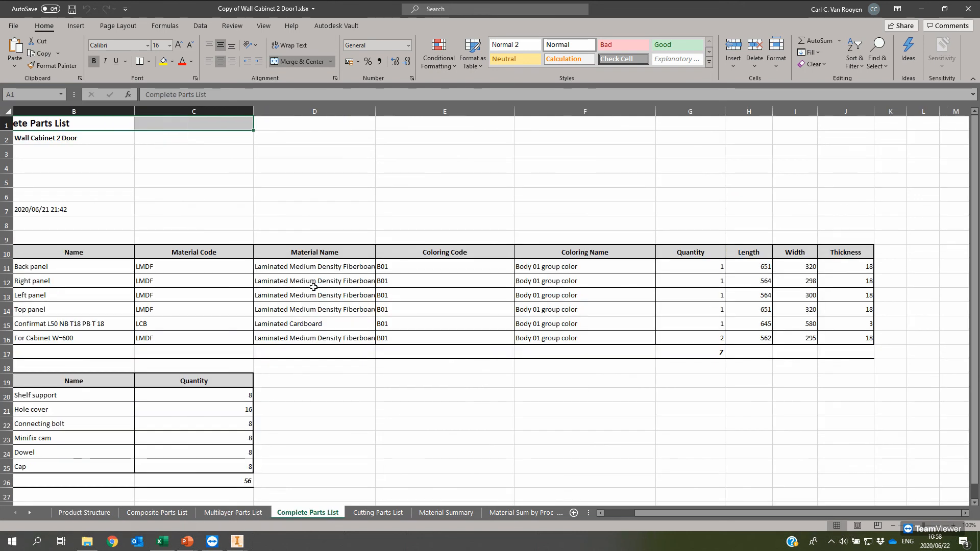
{"action": "left_click", "coordinate": [744, 265]}
{"action": "left_click", "coordinate": [789, 265]}
{"action": "left_click", "coordinate": [835, 265]}
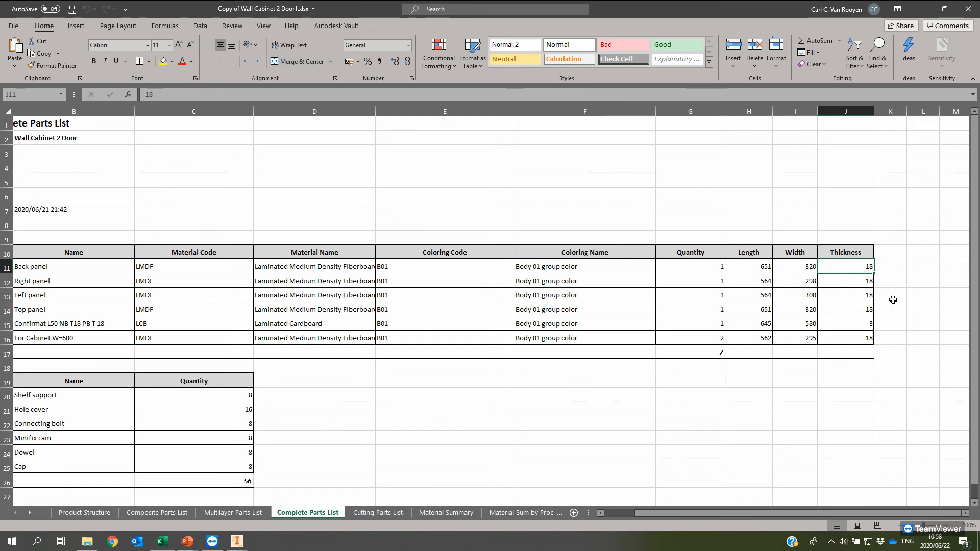
{"action": "left_click_drag", "start_coordinate": [748, 264], "coordinate": [786, 342]}
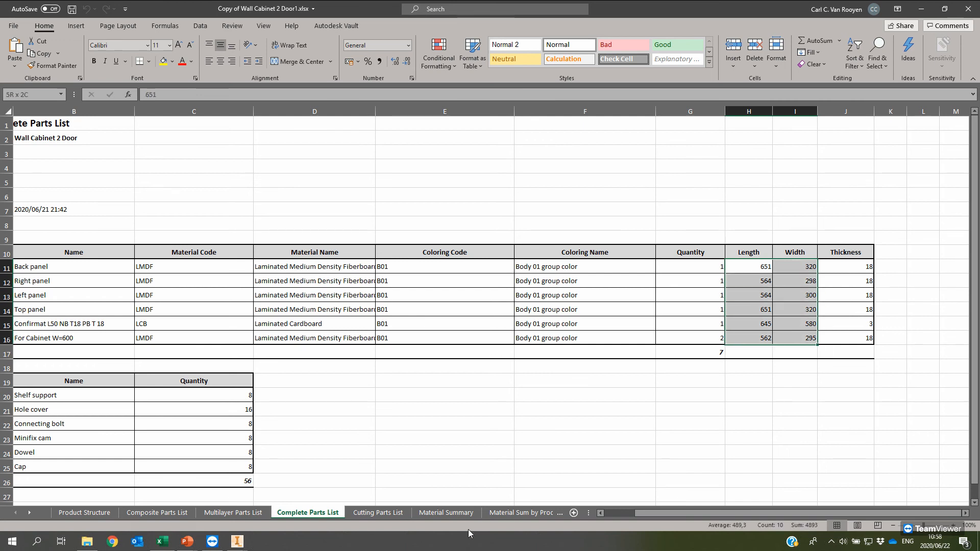
Step: Examine the panels' cutting sizes and edge covers in the Cutting Parts List sheet, selecting J11:O16
{"action": "left_click", "coordinate": [379, 512]}
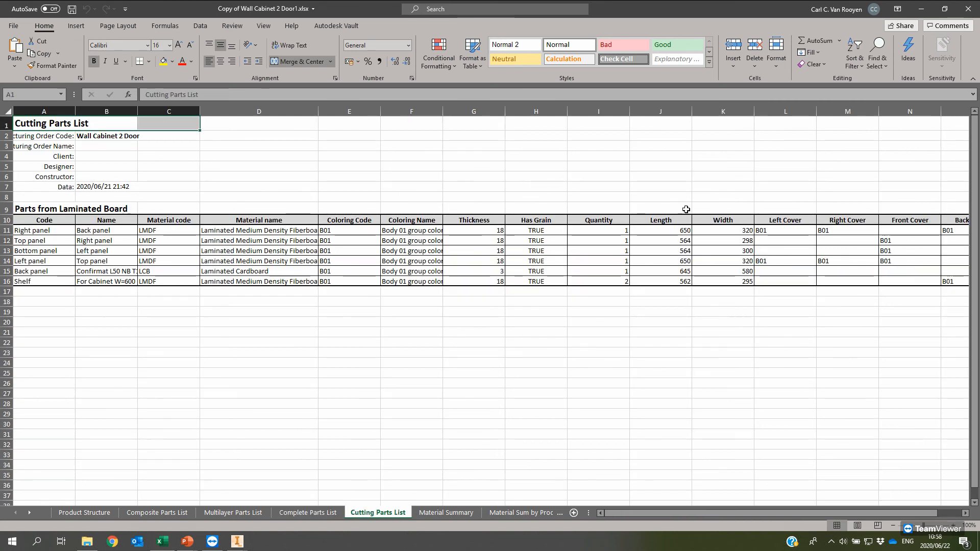
{"action": "left_click_drag", "start_coordinate": [674, 231], "coordinate": [867, 280]}
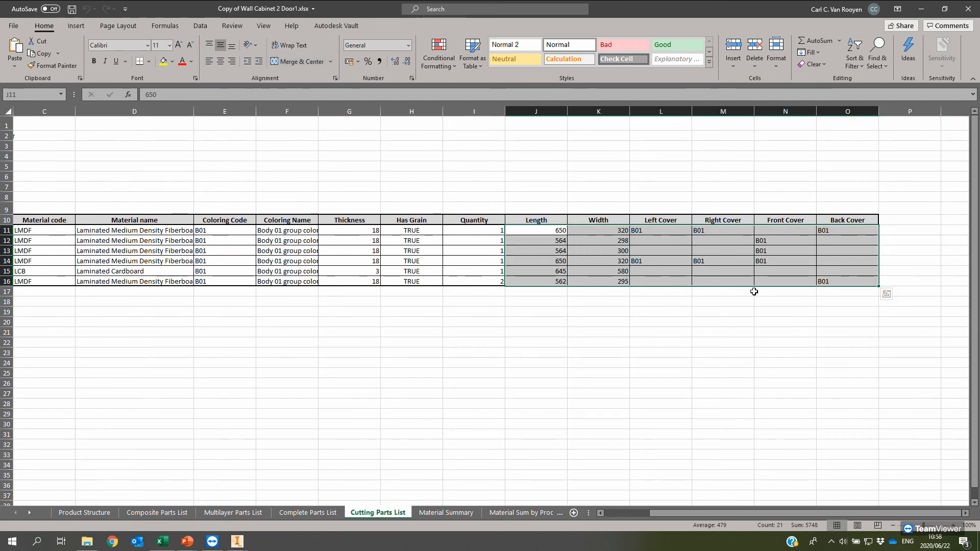
Step: Examine the laminated board, edge band and purchased unit amounts in the Material Summary and Material Sum by Products sheets
{"action": "left_click", "coordinate": [462, 516]}
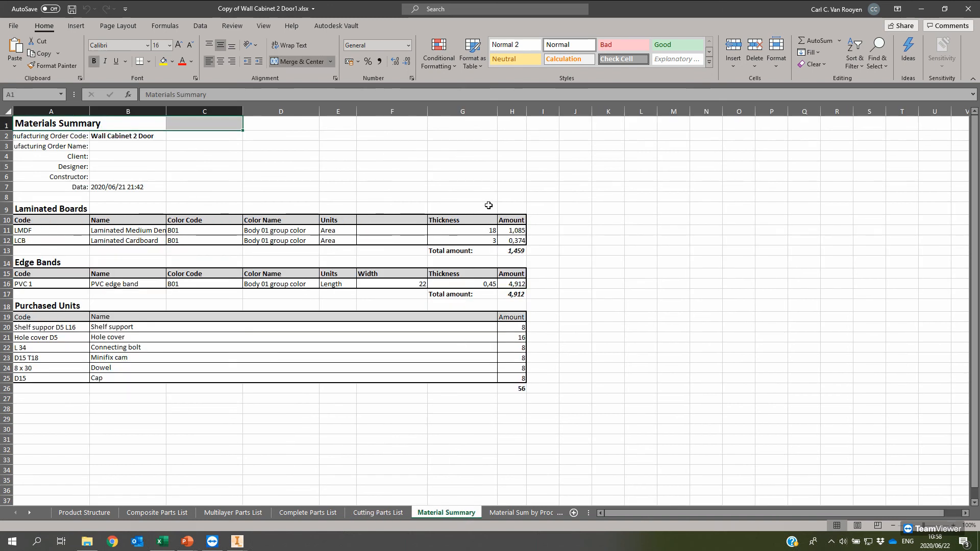
{"action": "left_click", "coordinate": [502, 230]}
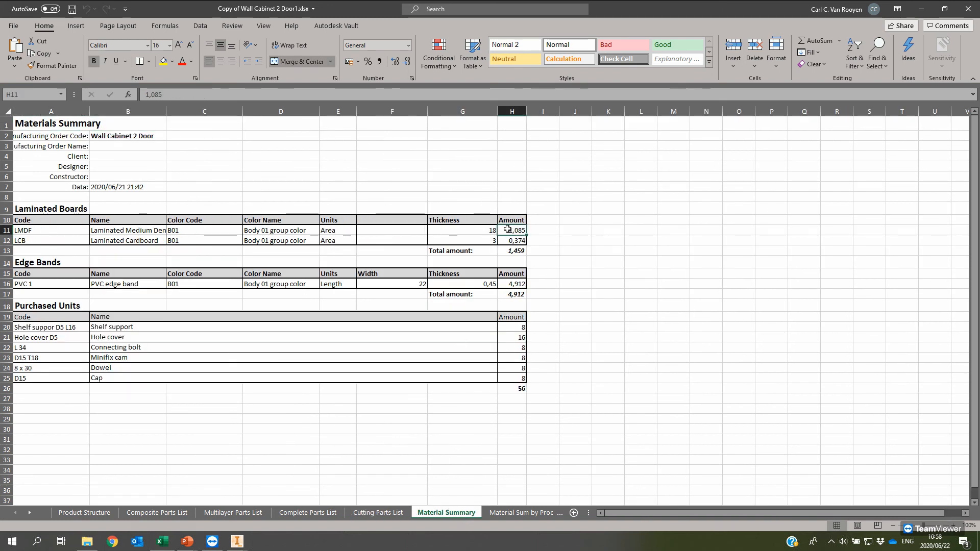
{"action": "left_click", "coordinate": [516, 512]}
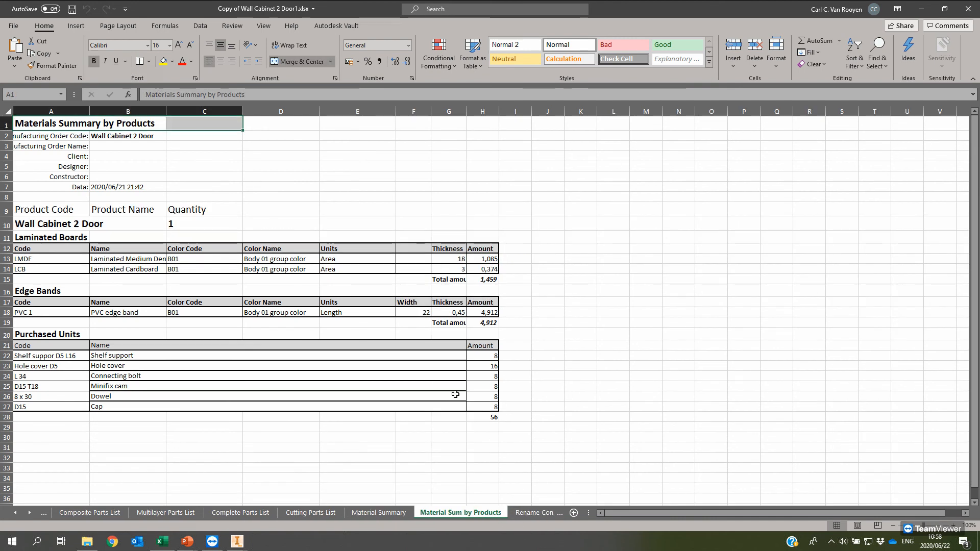
{"action": "mouse_move", "coordinate": [62, 219]}
{"action": "left_mouse_down"}
{"action": "mouse_move", "coordinate": [153, 221]}
{"action": "mouse_move", "coordinate": [70, 219]}
{"action": "left_mouse_up"}
{"action": "left_click", "coordinate": [485, 279]}
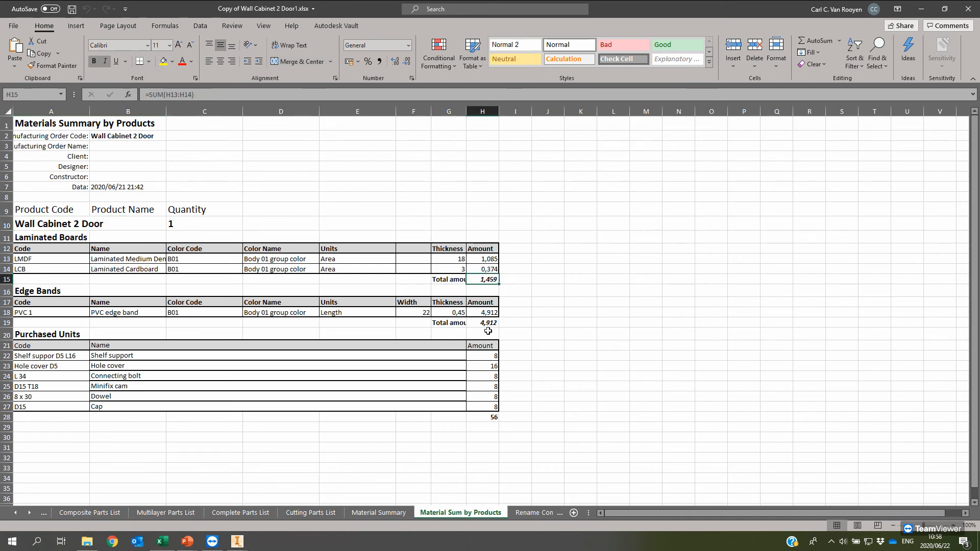
{"action": "left_click", "coordinate": [491, 258]}
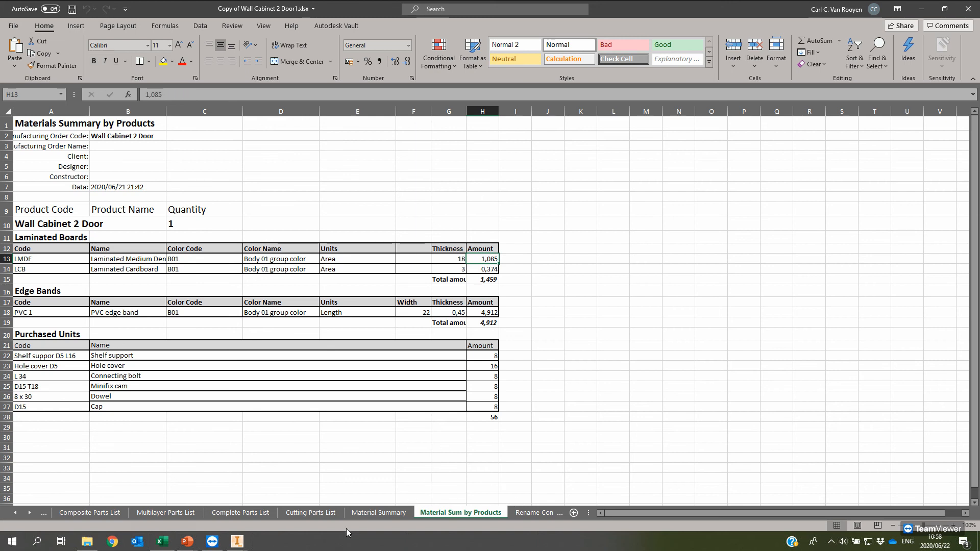
Step: Switch back to Inventor, close the Woodwork for Inventor BOM window and activate the Kitchen.iam assembly
{"action": "left_click", "coordinate": [238, 541]}
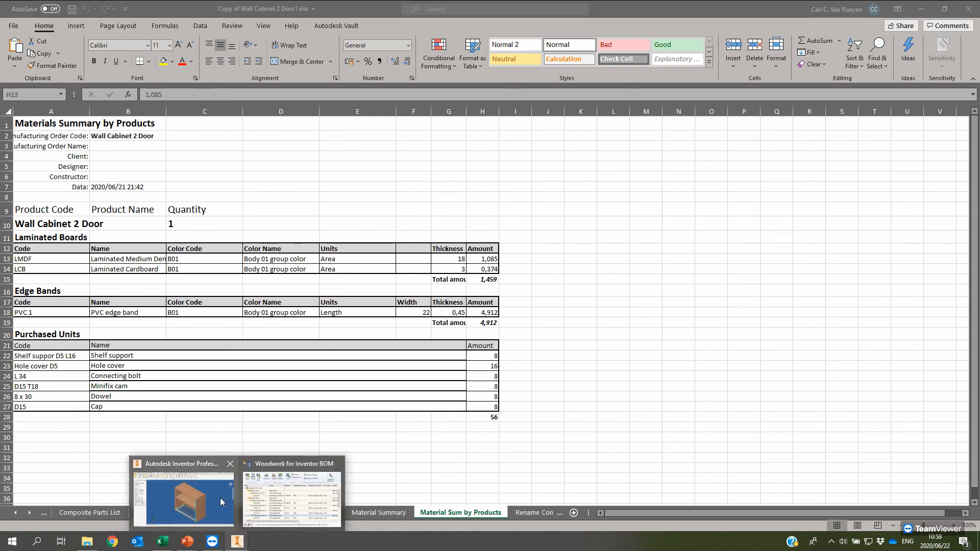
{"action": "left_click", "coordinate": [220, 502]}
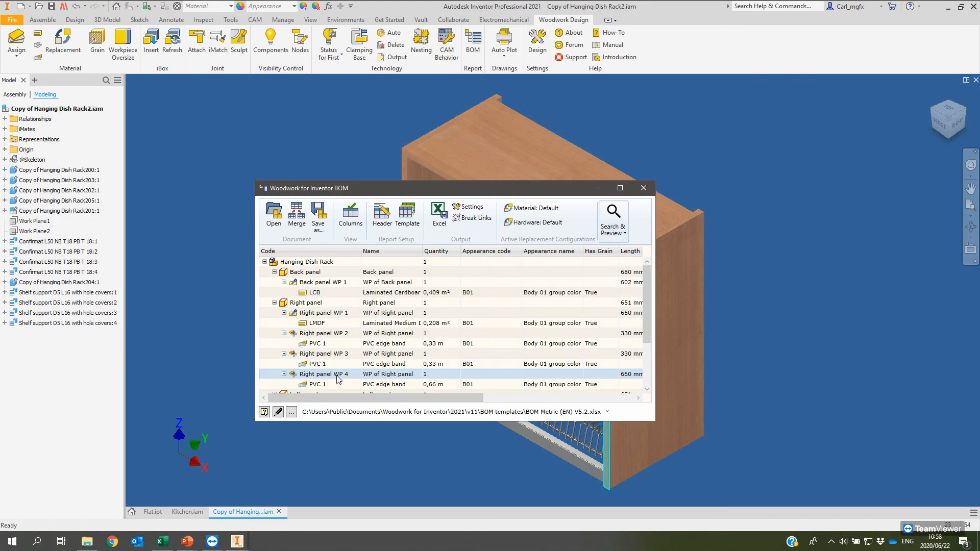
{"action": "left_click", "coordinate": [641, 188]}
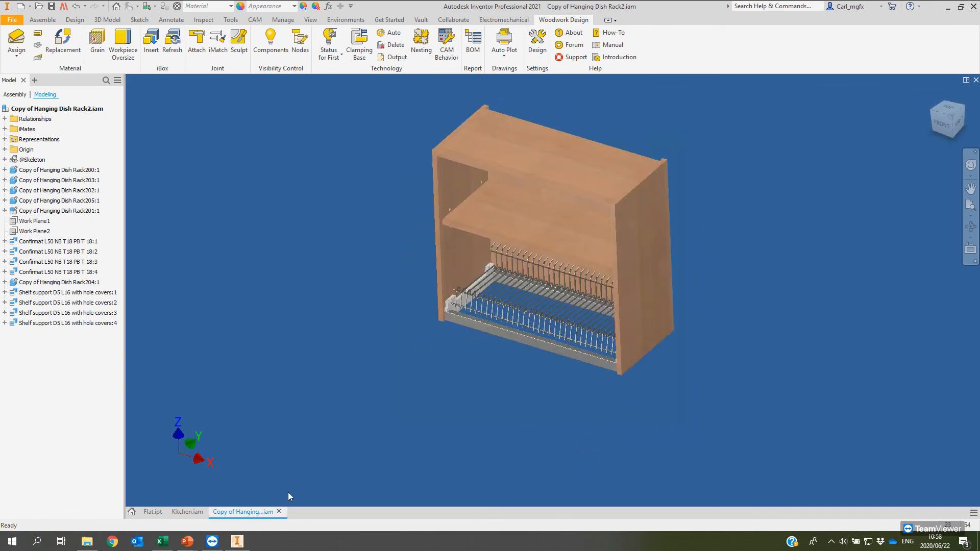
{"action": "left_click", "coordinate": [189, 512]}
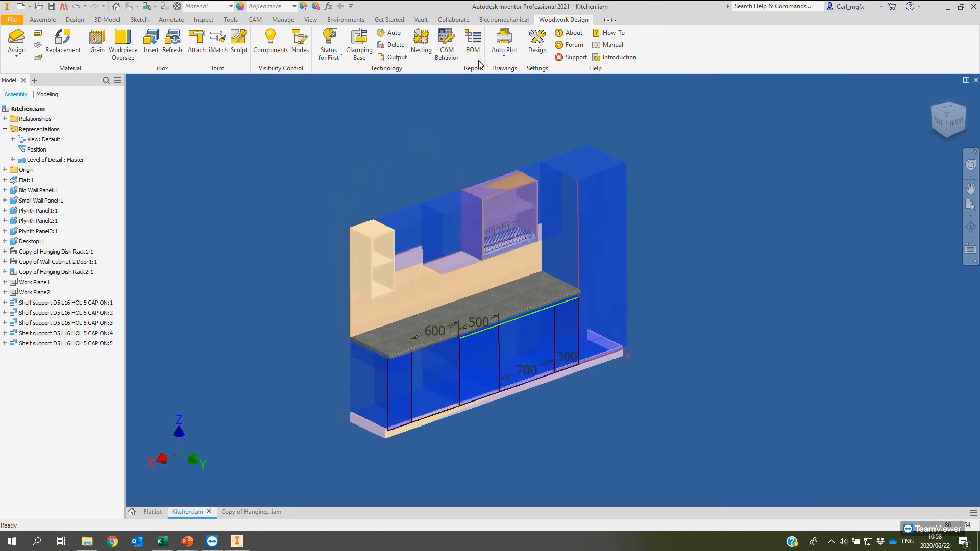
Step: Start Auto Plot, open its current template Each Component to separate Sheet & Hole Tables.idw for inspection, and close the template
{"action": "left_click", "coordinate": [507, 42]}
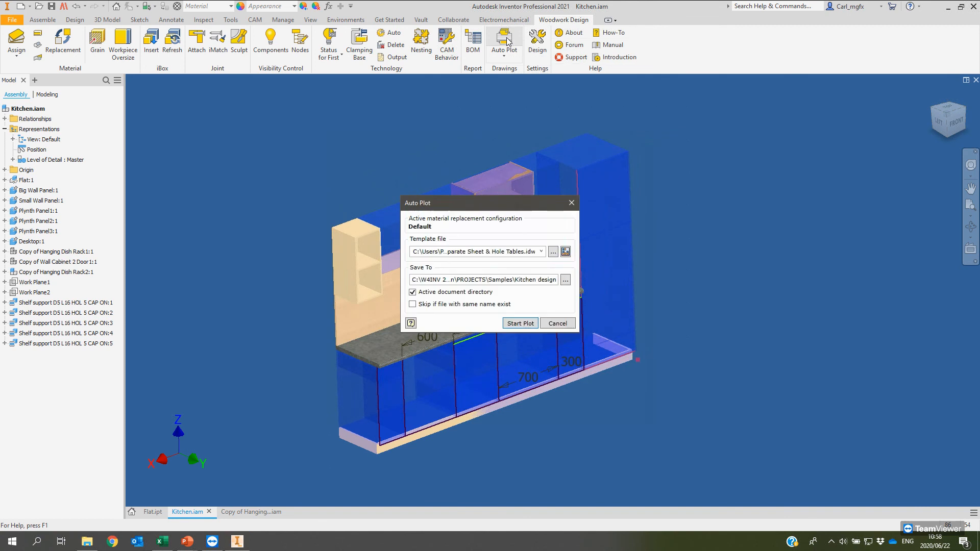
{"action": "left_click", "coordinate": [541, 251]}
{"action": "left_click", "coordinate": [541, 252]}
{"action": "left_click", "coordinate": [565, 252]}
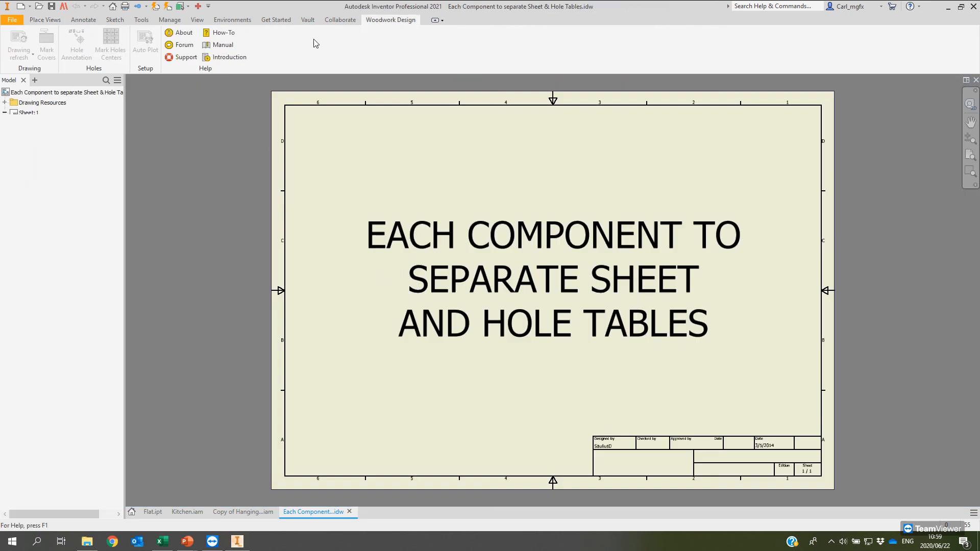
{"action": "left_click", "coordinate": [348, 512]}
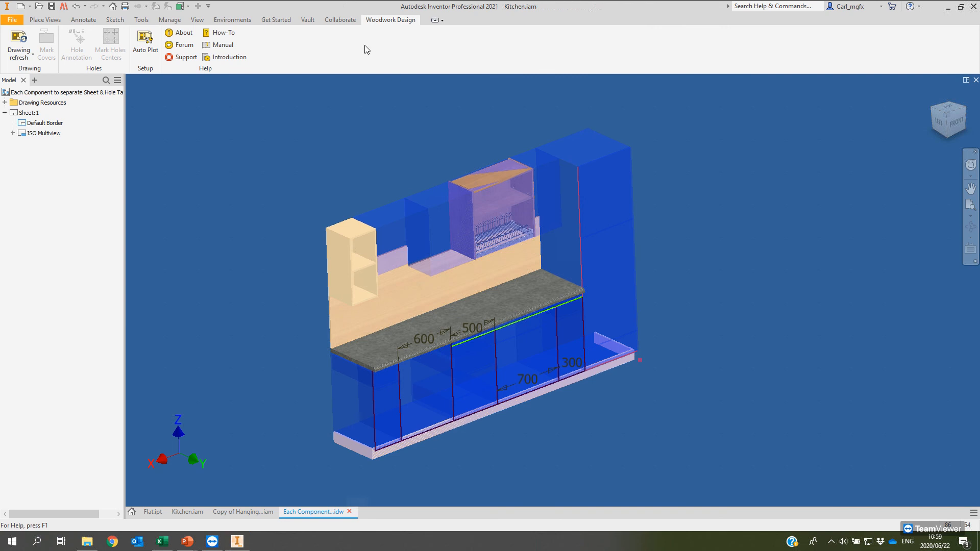
Step: Auto-plot the kitchen assembly with the template Parent to separate File Children to Separate Sheets and Hole Tables.idw
{"action": "left_click", "coordinate": [504, 41]}
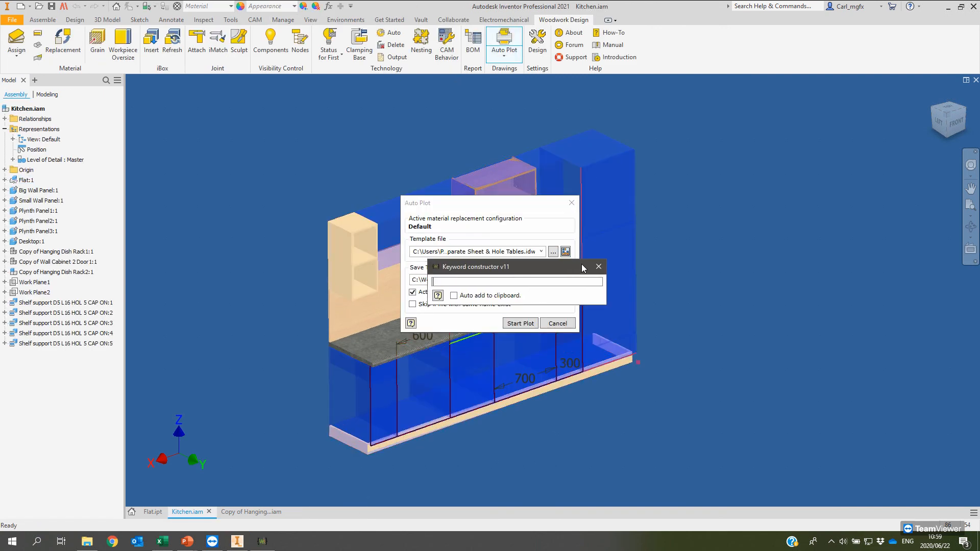
{"action": "left_click", "coordinate": [598, 267]}
{"action": "left_click", "coordinate": [552, 251]}
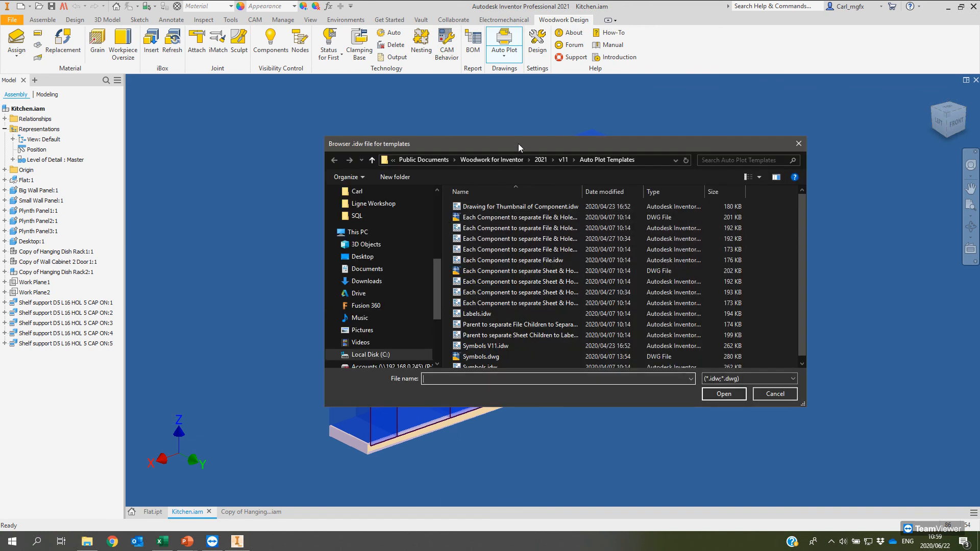
{"action": "left_click_drag", "start_coordinate": [518, 143], "coordinate": [452, 105]}
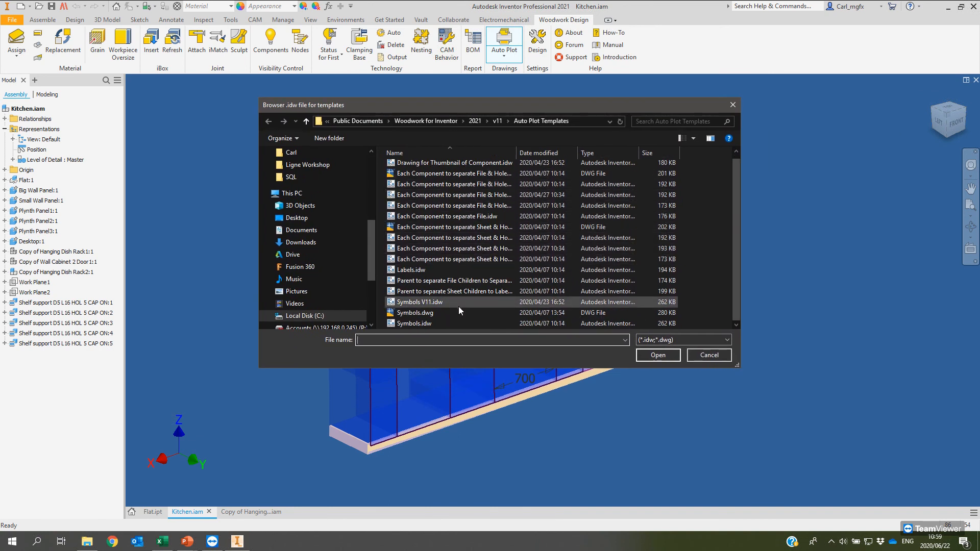
{"action": "scroll", "coordinate": [467, 283], "scroll_direction": "up", "scroll_amount": 1}
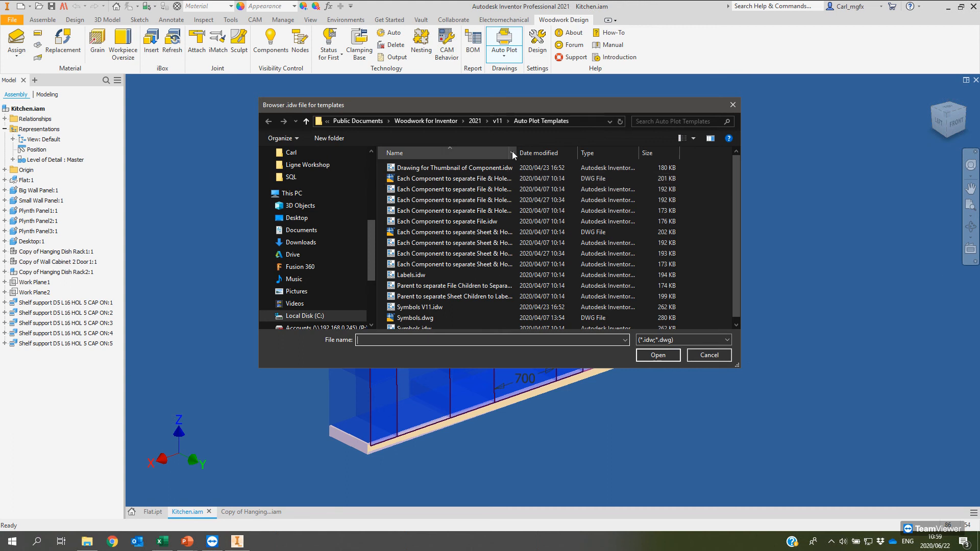
{"action": "left_click_drag", "start_coordinate": [515, 153], "coordinate": [575, 153]}
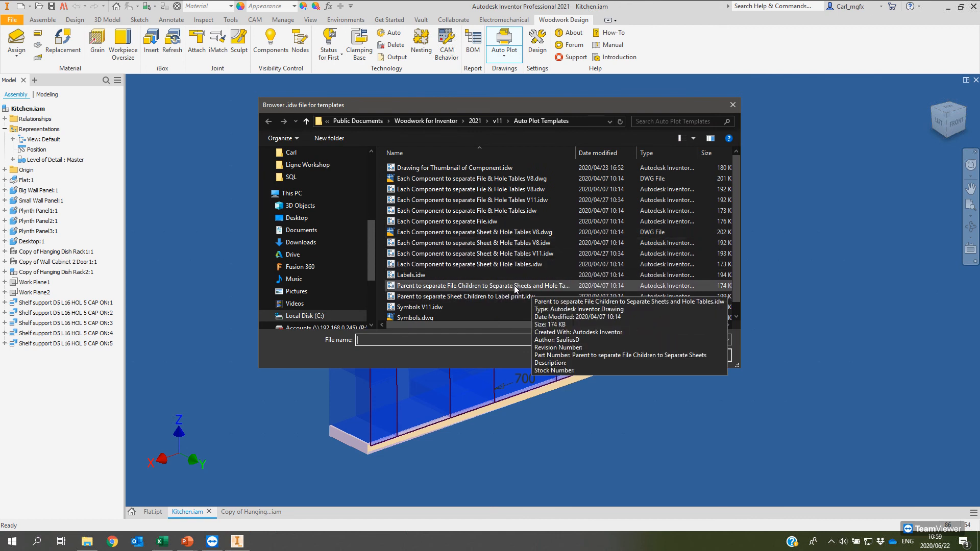
{"action": "left_click", "coordinate": [461, 286]}
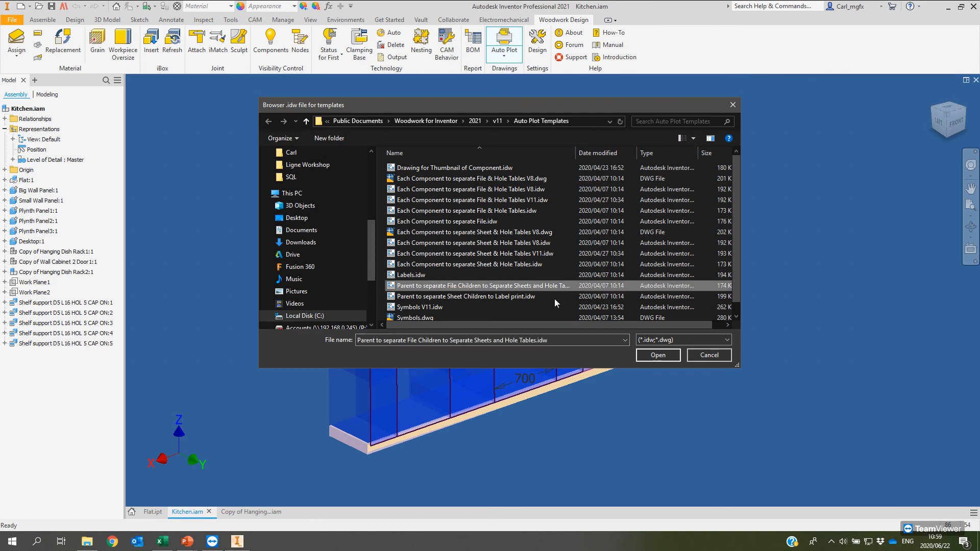
{"action": "left_click", "coordinate": [651, 359]}
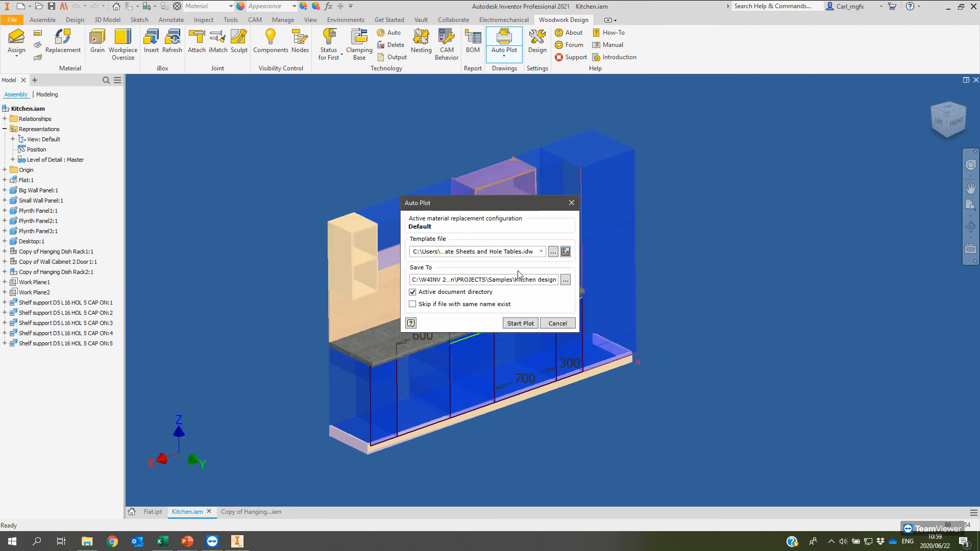
{"action": "left_click", "coordinate": [521, 324]}
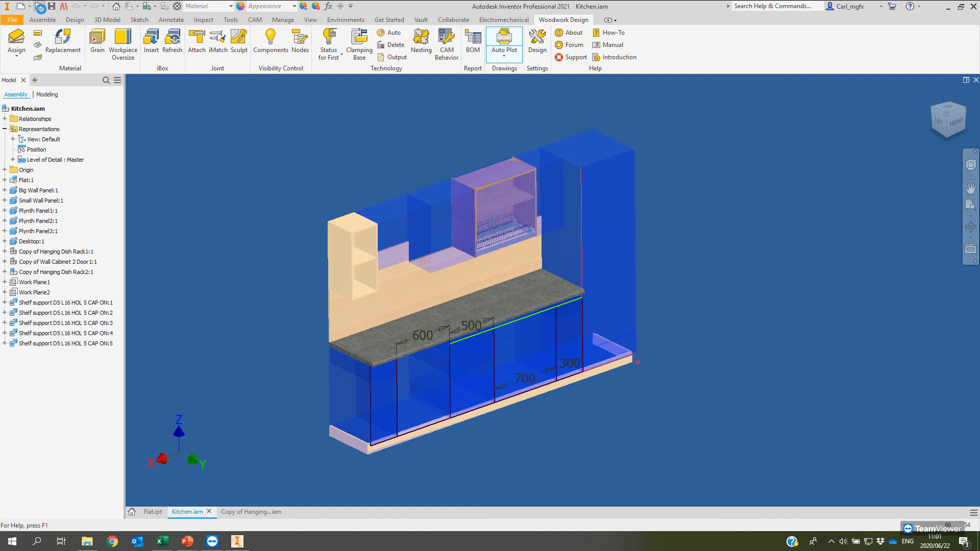
Step: Browse through the Samples folder to the Kitchen design folder to find the plotted drawings
{"action": "left_click", "coordinate": [40, 8]}
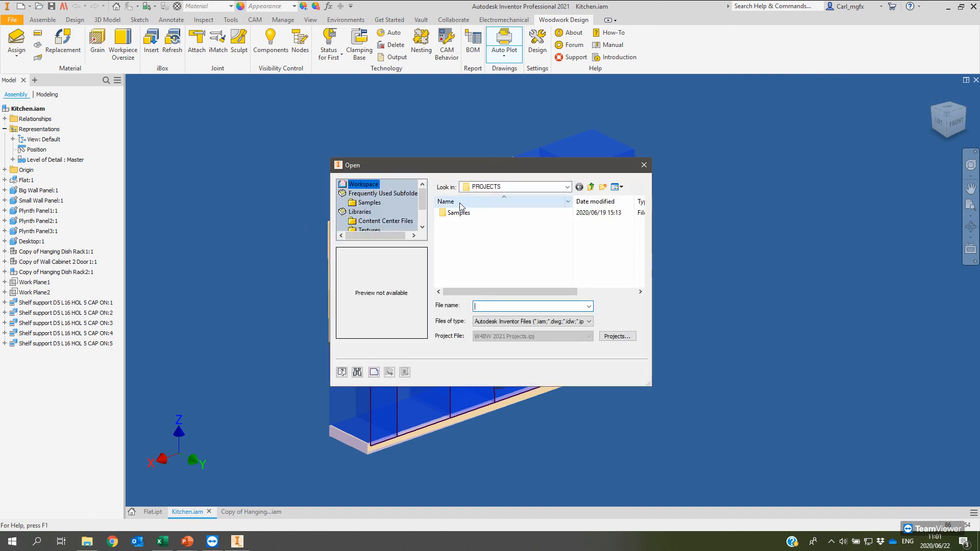
{"action": "double_click", "coordinate": [462, 213]}
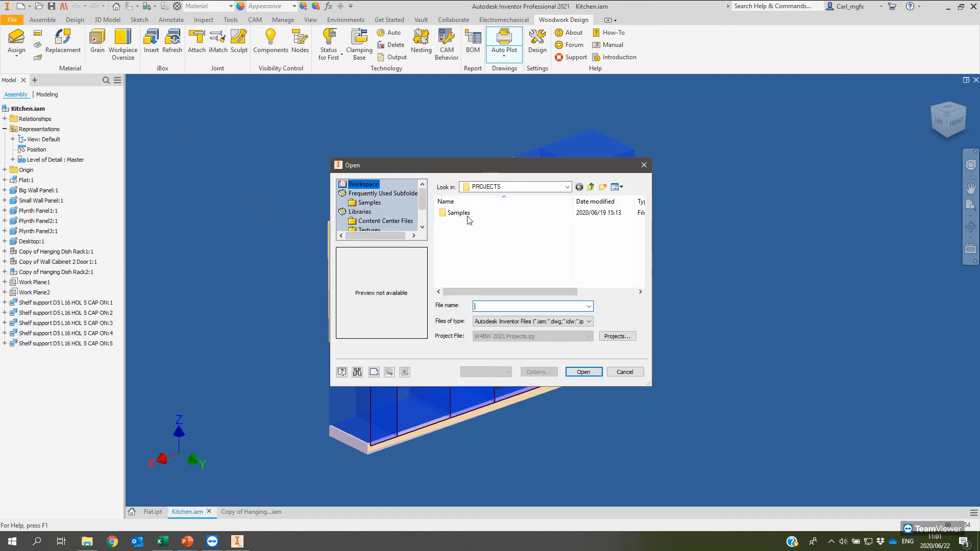
{"action": "double_click", "coordinate": [466, 215]}
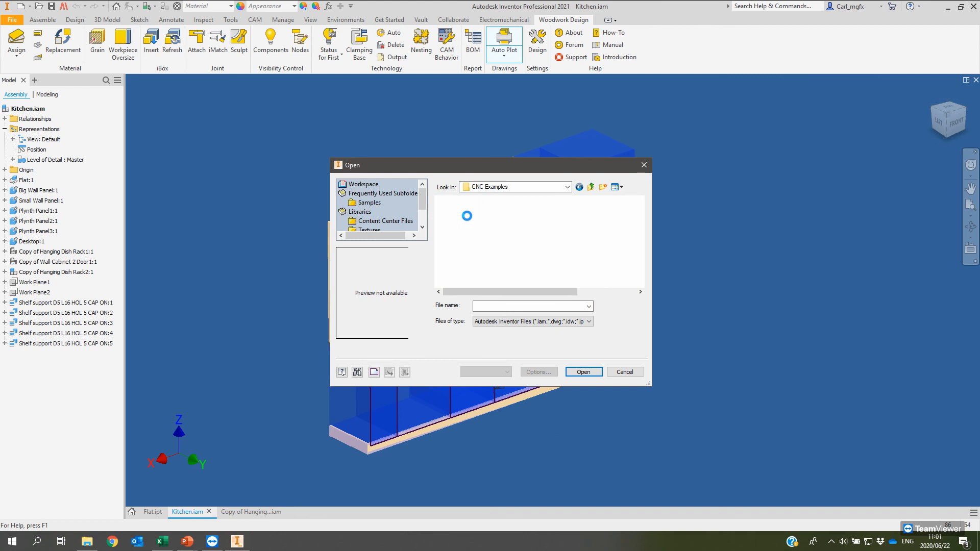
{"action": "left_click", "coordinate": [590, 187]}
{"action": "double_click", "coordinate": [477, 242]}
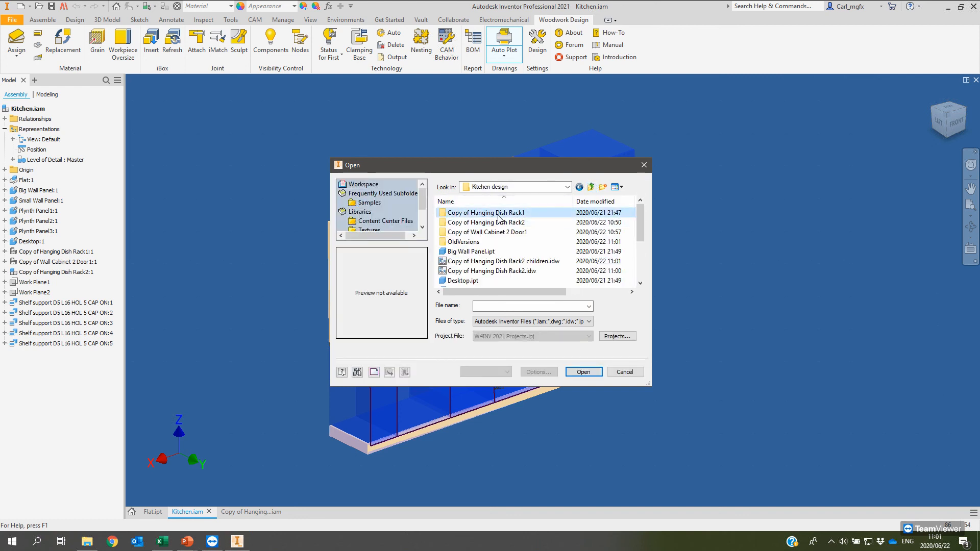
Step: Look through the Copy of Wall Cabinet 2 Door1 subfolder and return to the Kitchen design folder
{"action": "left_click", "coordinate": [489, 223]}
{"action": "left_click", "coordinate": [494, 232]}
{"action": "double_click", "coordinate": [494, 232]}
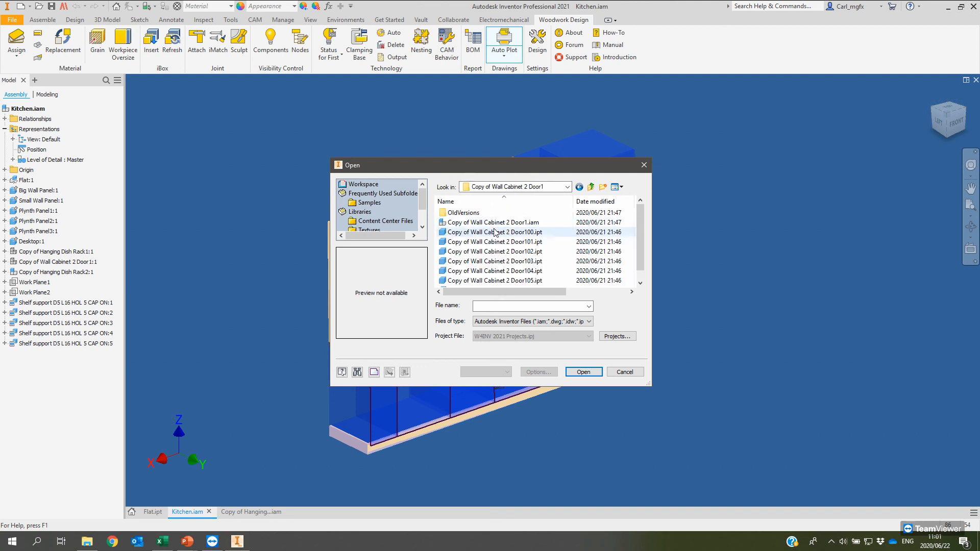
{"action": "left_click", "coordinate": [590, 187]}
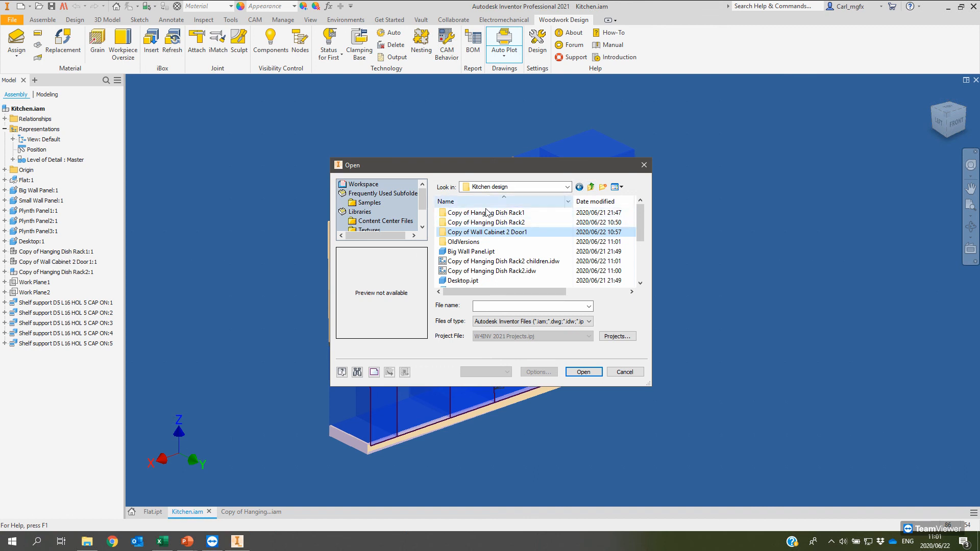
Step: Preview Kitchen children.idw and Kitchen.idw, and open the drawing Copy of Hanging Dish Rack2.idw
{"action": "scroll", "coordinate": [520, 242], "scroll_direction": "down", "scroll_amount": 3}
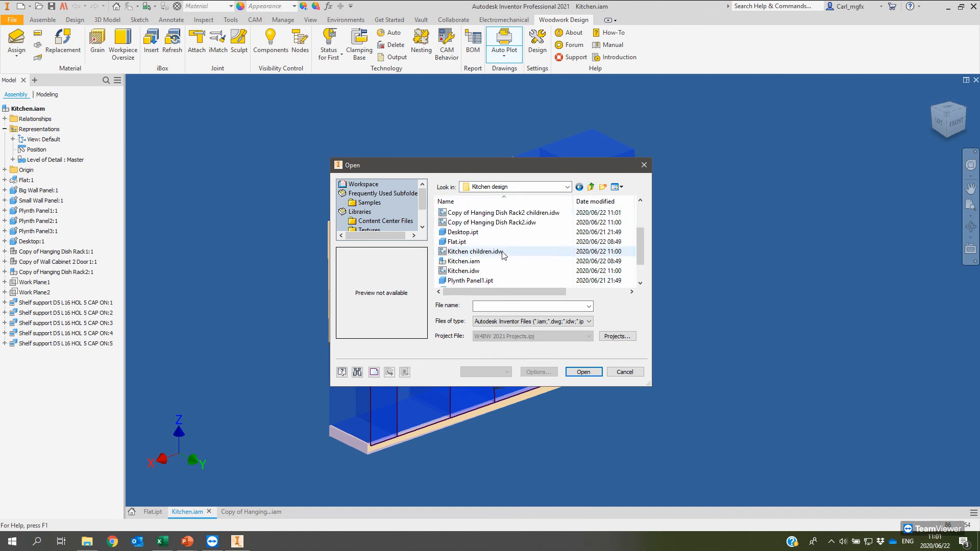
{"action": "scroll", "coordinate": [517, 252], "scroll_direction": "up", "scroll_amount": 1}
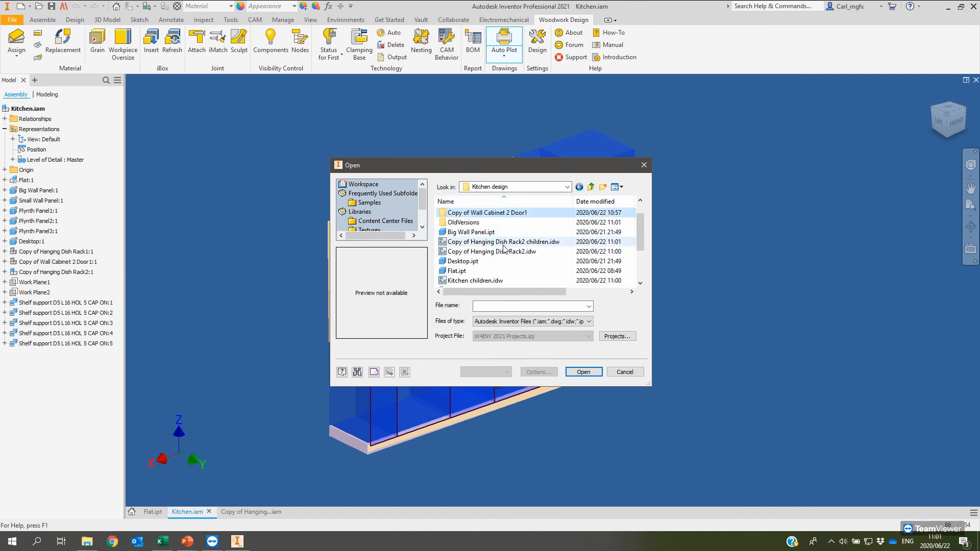
{"action": "scroll", "coordinate": [503, 255], "scroll_direction": "down", "scroll_amount": 3}
{"action": "left_click", "coordinate": [475, 251]}
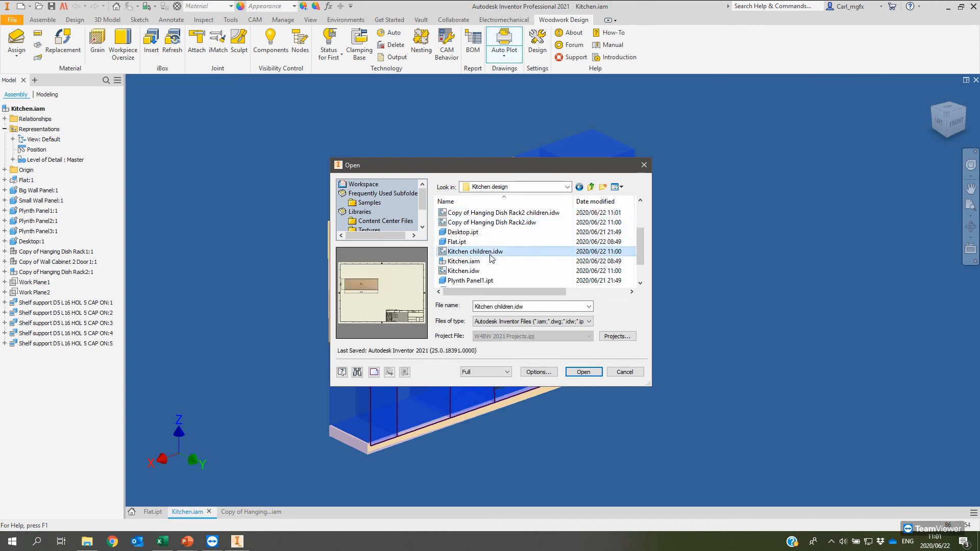
{"action": "left_click", "coordinate": [466, 271]}
{"action": "scroll", "coordinate": [489, 258], "scroll_direction": "down", "scroll_amount": 1}
{"action": "scroll", "coordinate": [495, 250], "scroll_direction": "up", "scroll_amount": 1}
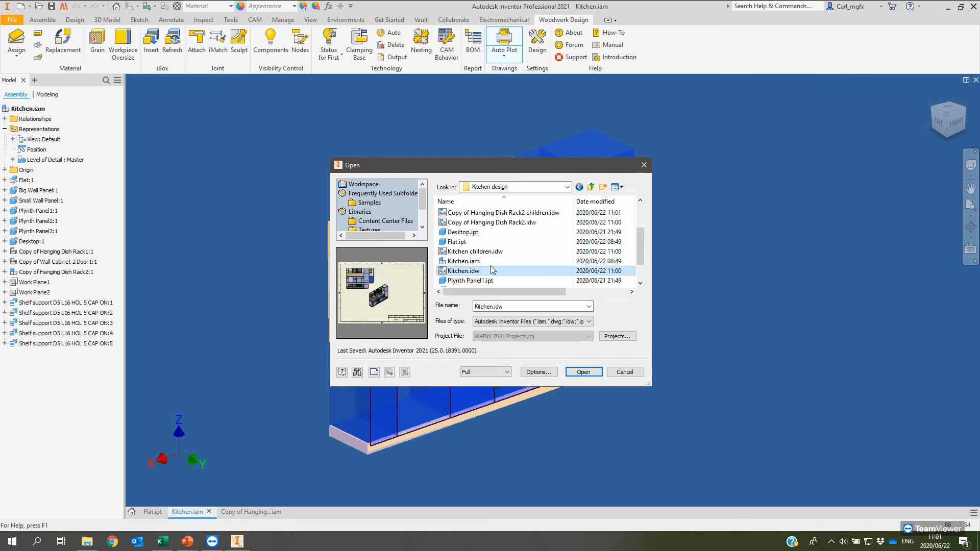
{"action": "scroll", "coordinate": [533, 247], "scroll_direction": "up", "scroll_amount": 1}
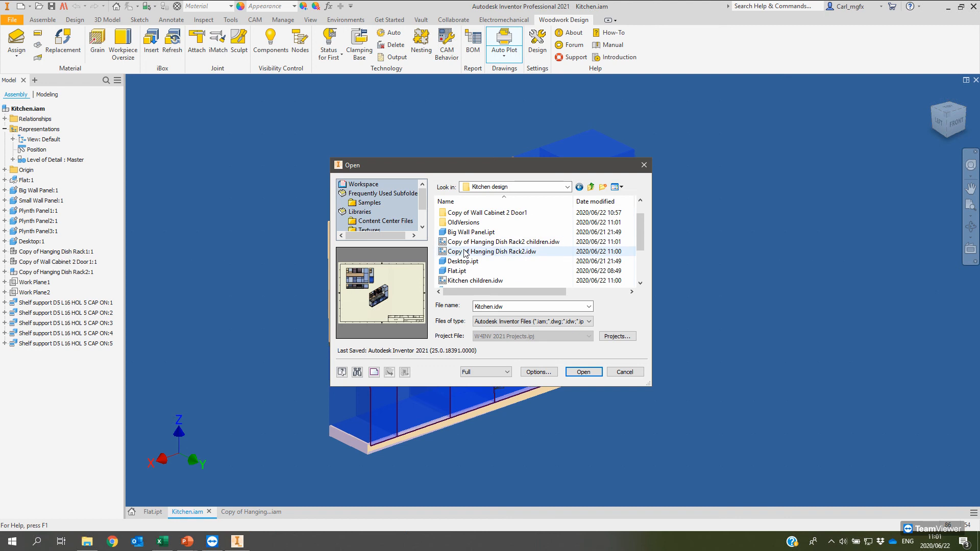
{"action": "left_click", "coordinate": [535, 251]}
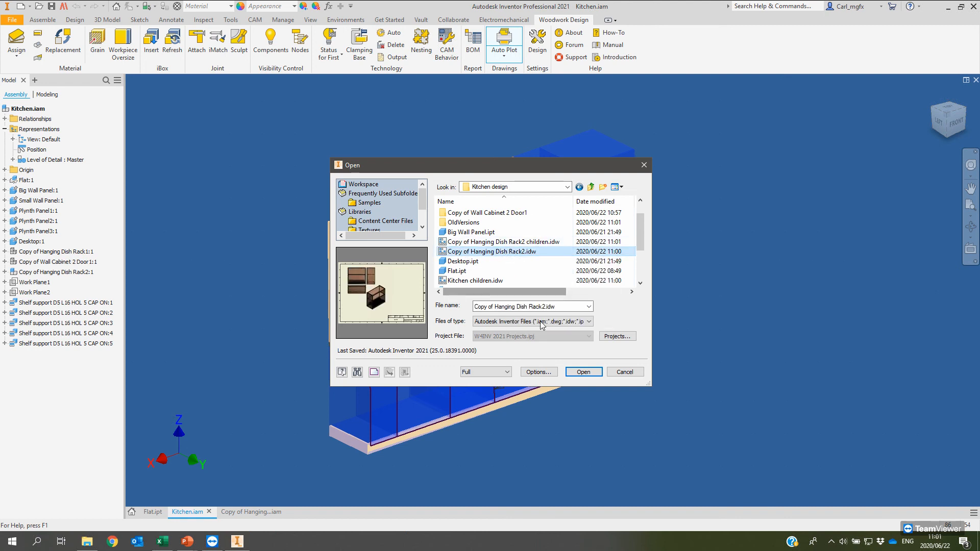
{"action": "left_click", "coordinate": [583, 372]}
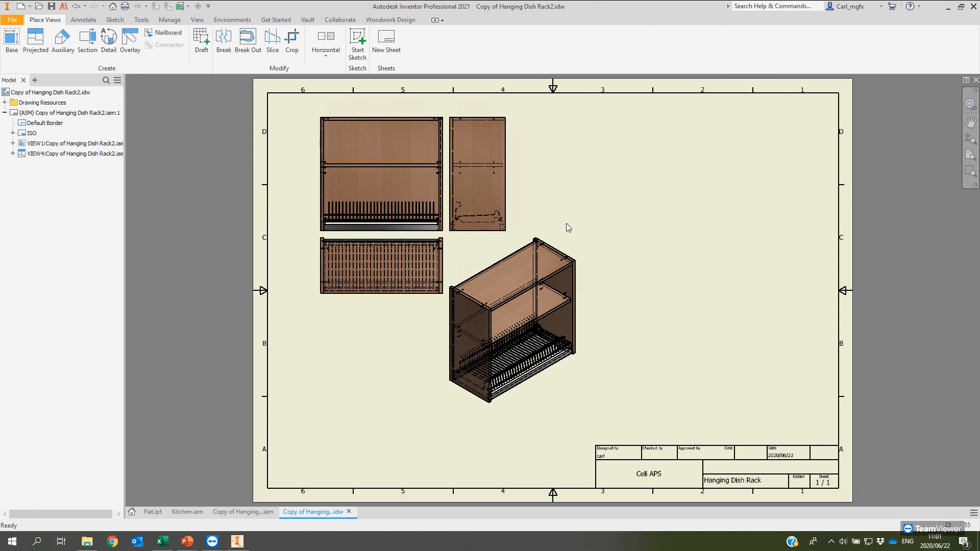
Step: Open the part drawing Copy of Hanging Dish Rack2 children.idw from the Kitchen design folder
{"action": "left_click", "coordinate": [39, 6]}
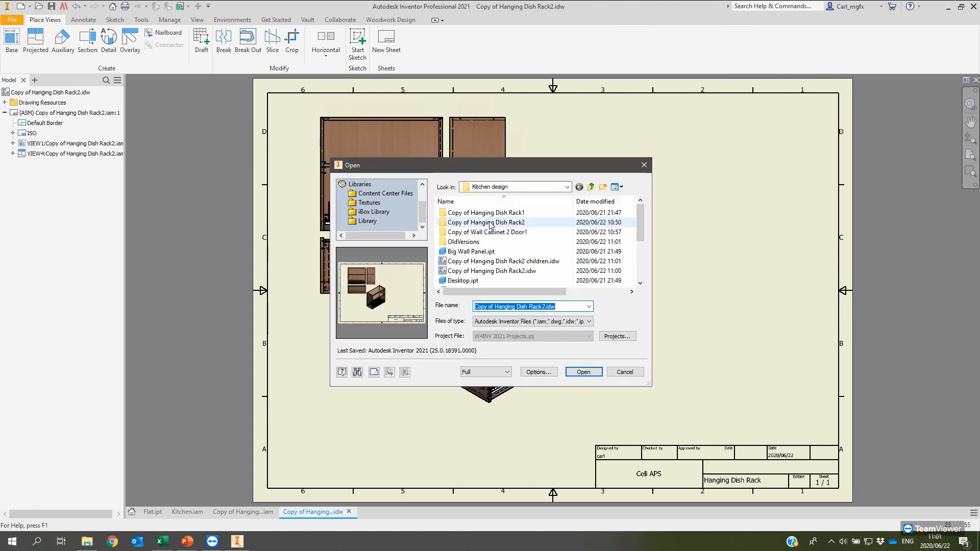
{"action": "left_click", "coordinate": [540, 261]}
{"action": "left_click", "coordinate": [583, 371]}
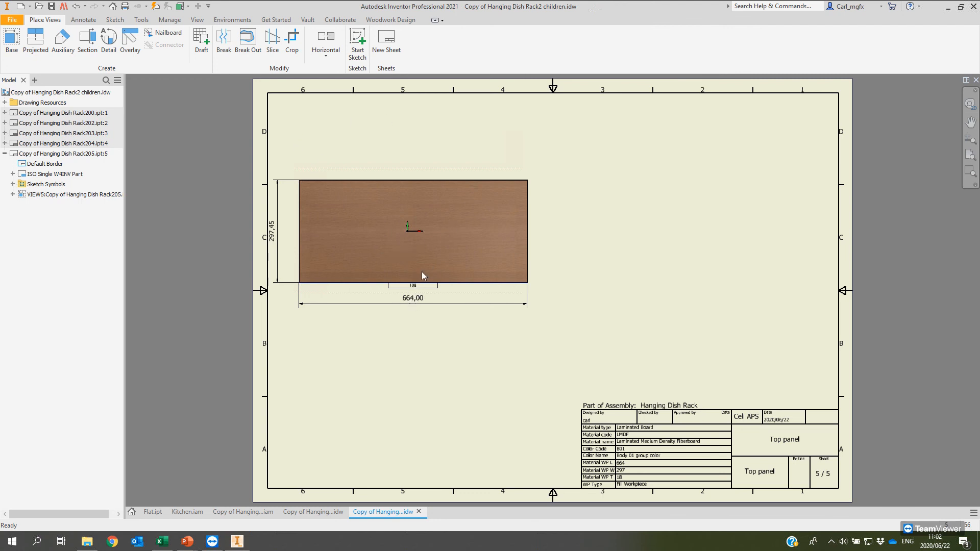
Step: Inspect the top panel view closely, then go through sheets 1 to 4 of the dish rack part drawing, from back panel to shelf
{"action": "scroll", "coordinate": [319, 240], "scroll_direction": "up", "scroll_amount": 4}
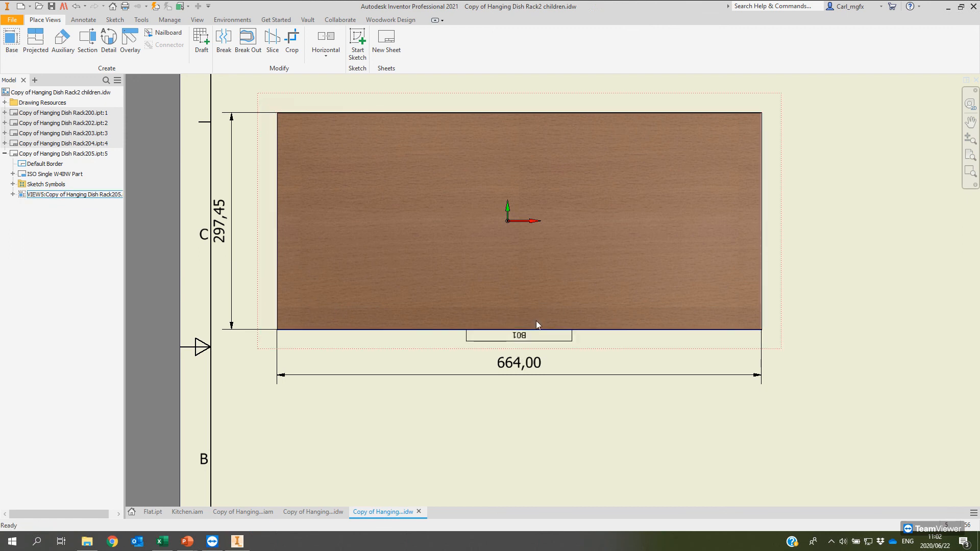
{"action": "double_click", "coordinate": [57, 113]}
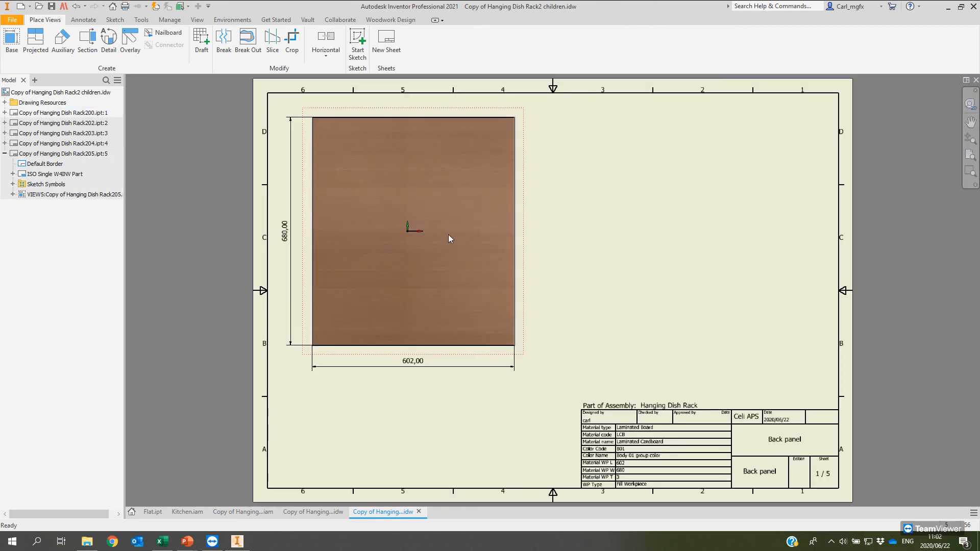
{"action": "double_click", "coordinate": [99, 124]}
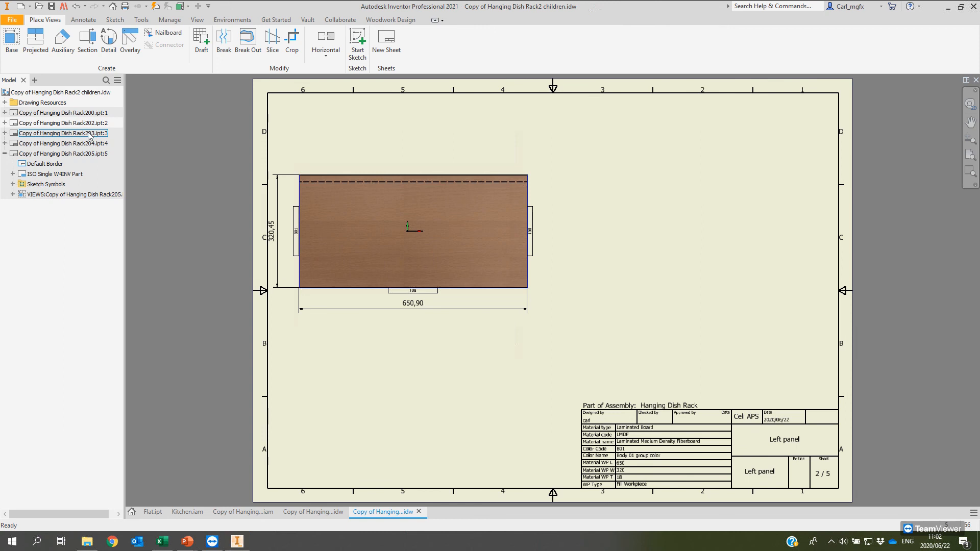
{"action": "double_click", "coordinate": [89, 134]}
{"action": "double_click", "coordinate": [79, 144]}
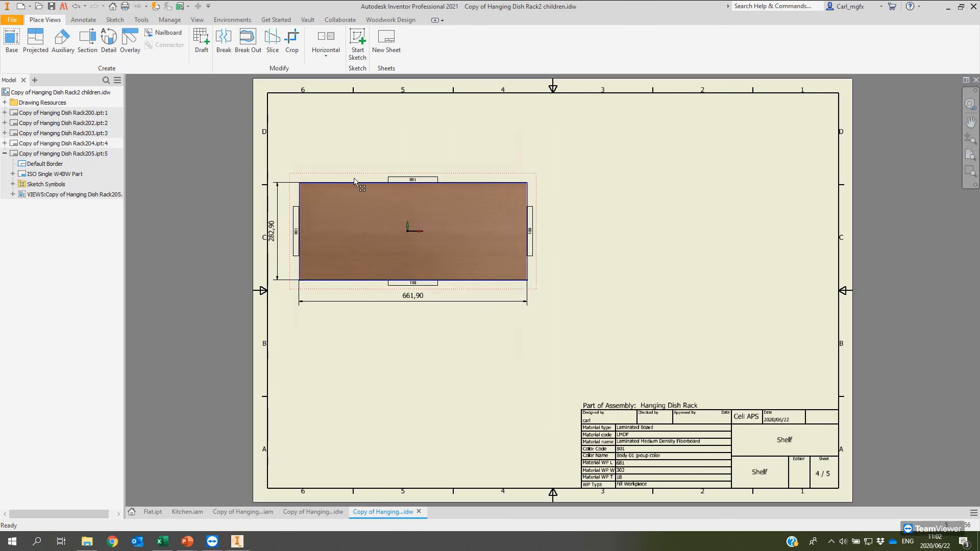
Step: Move the shelf view towards the middle of its sheet and display the Top panel sheet in full
{"action": "left_click_drag", "start_coordinate": [356, 182], "coordinate": [512, 184]}
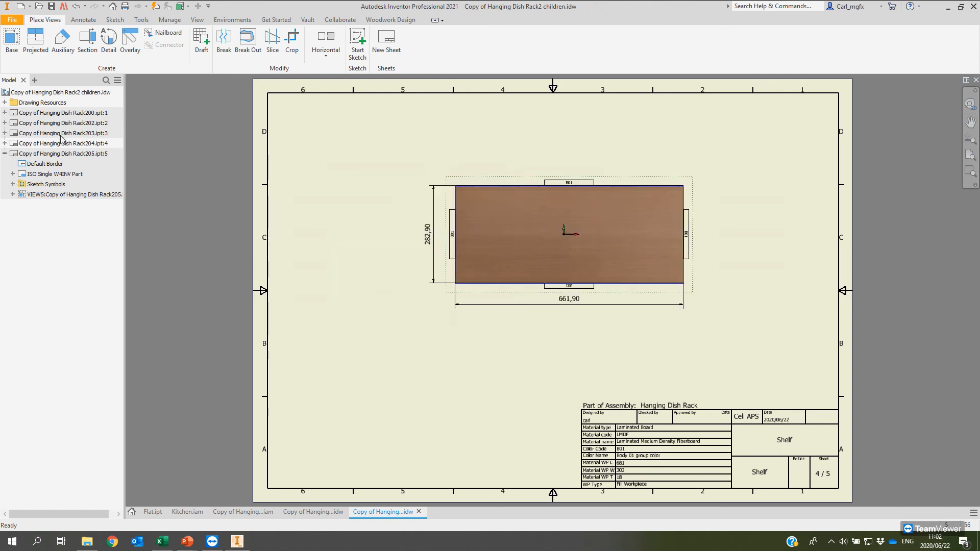
{"action": "double_click", "coordinate": [63, 156]}
{"action": "middle_click", "coordinate": [433, 289]}
{"action": "middle_click", "coordinate": [433, 289]}
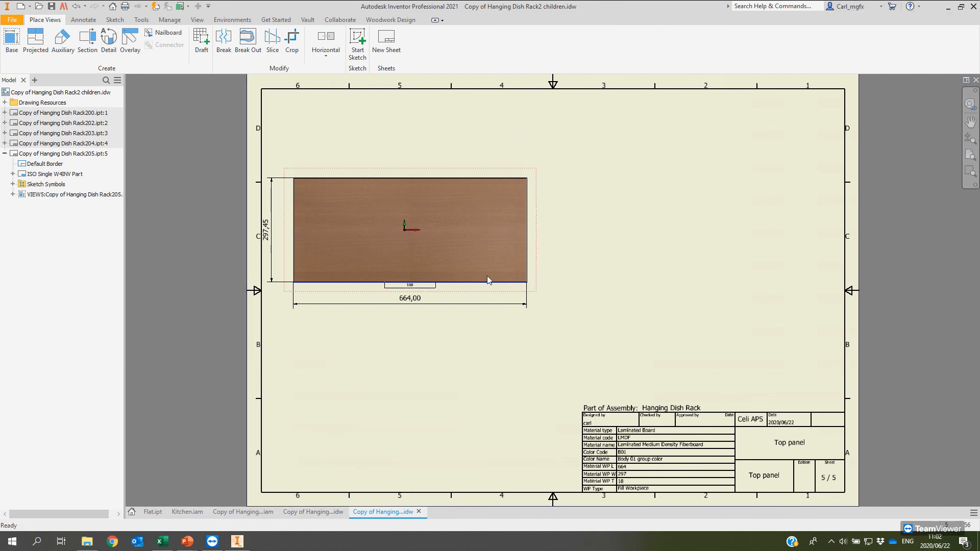
Step: Switch to the running PowerPoint slide show and advance from the Demonstration slide to the Summary slide
{"action": "mouse_move", "coordinate": [183, 543]}
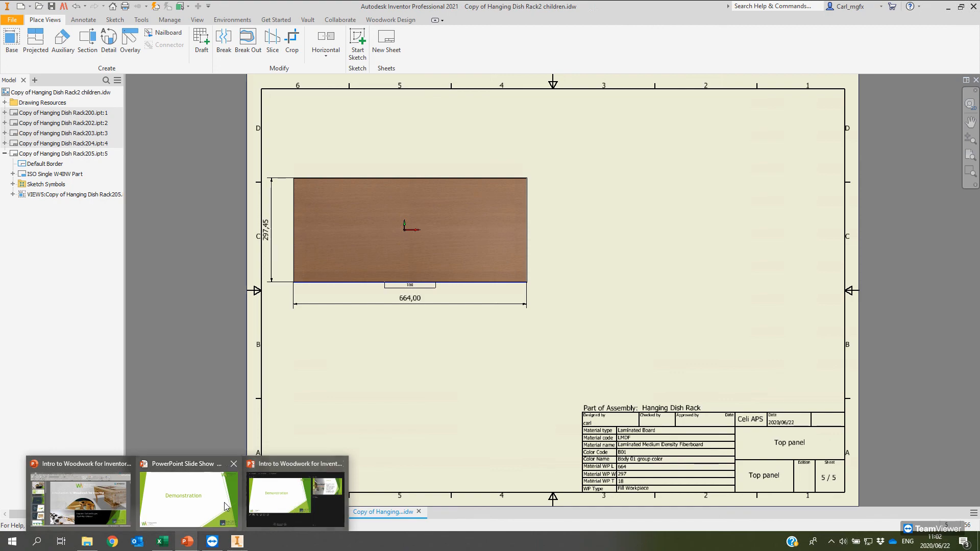
{"action": "left_click", "coordinate": [207, 496]}
{"action": "left_click", "coordinate": [411, 343]}
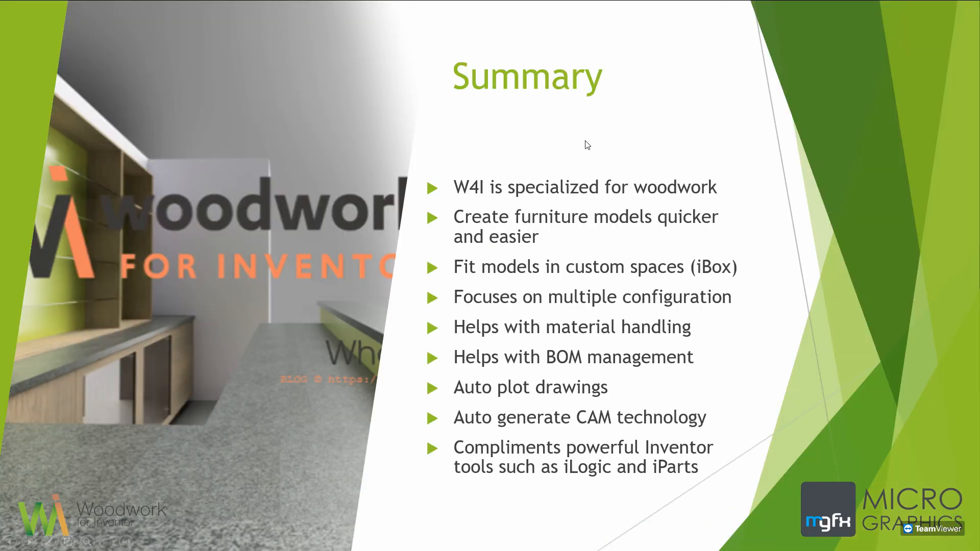